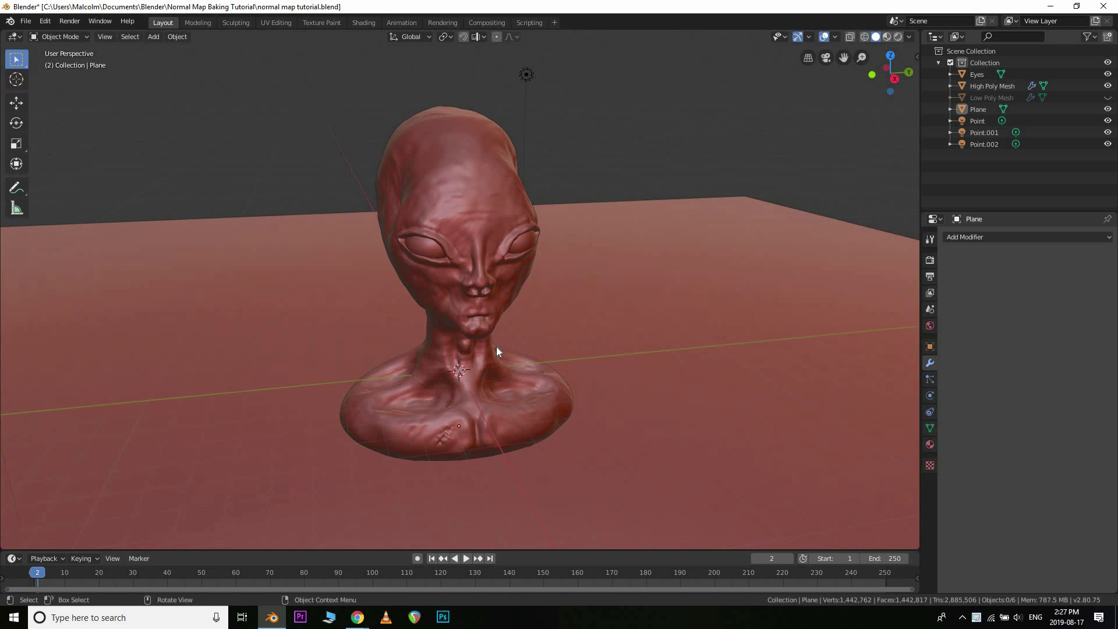
Hide the High Poly Mesh and show the Low Poly Mesh in its place
middle_click_drag(497, 349, 524, 372)
left_click(1108, 85)
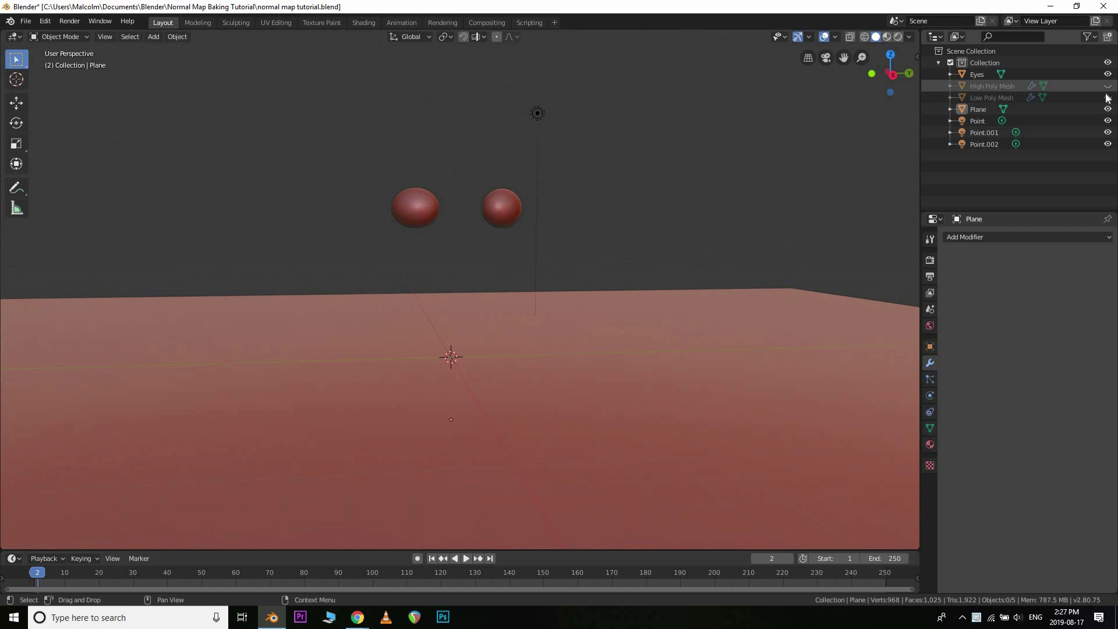
left_click(1108, 97)
middle_click_drag(501, 367, 558, 501)
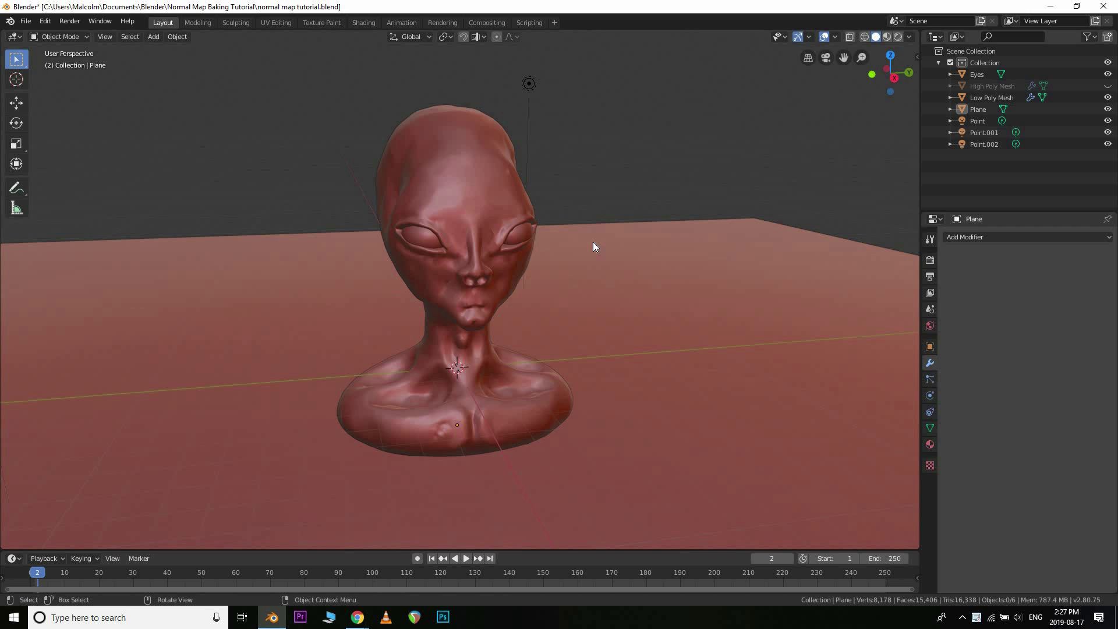
Examine the Low Poly Mesh's surface on the alien bust from different angles and distances
scroll(527, 326, "down", 1)
scroll(526, 326, "up", 3)
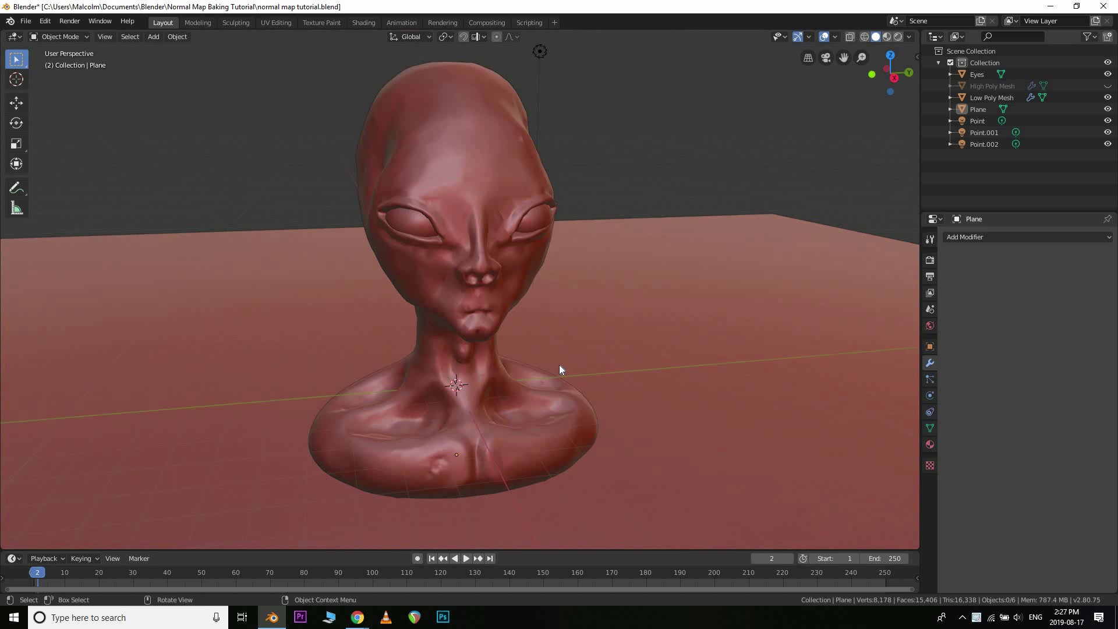
scroll(571, 375, "down", 2)
scroll(511, 372, "up", 2)
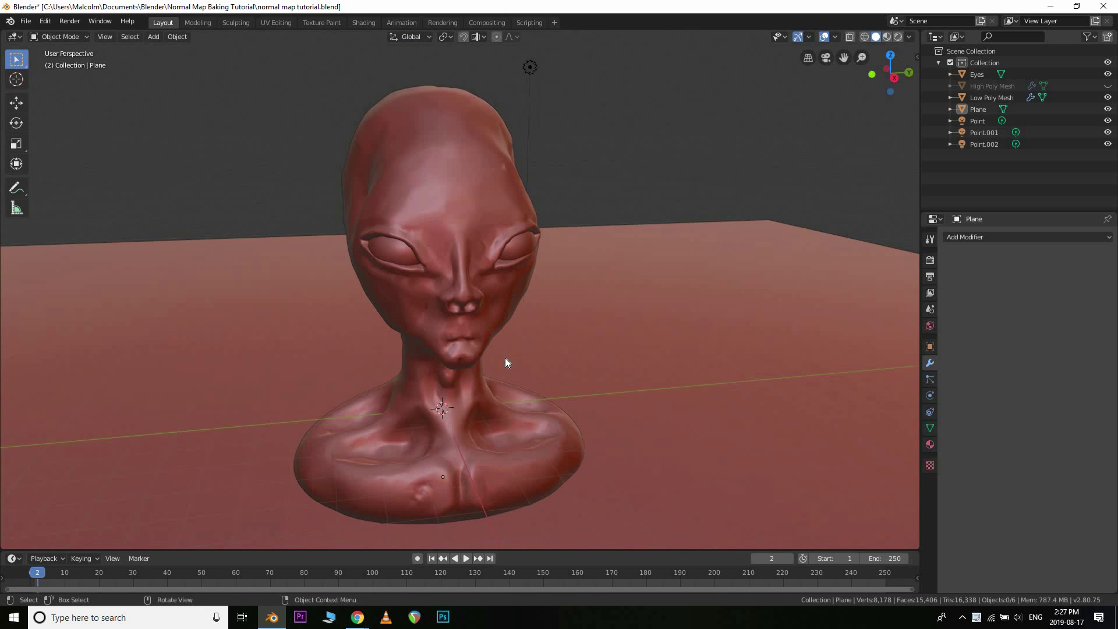
middle_click_drag(553, 392, 442, 468)
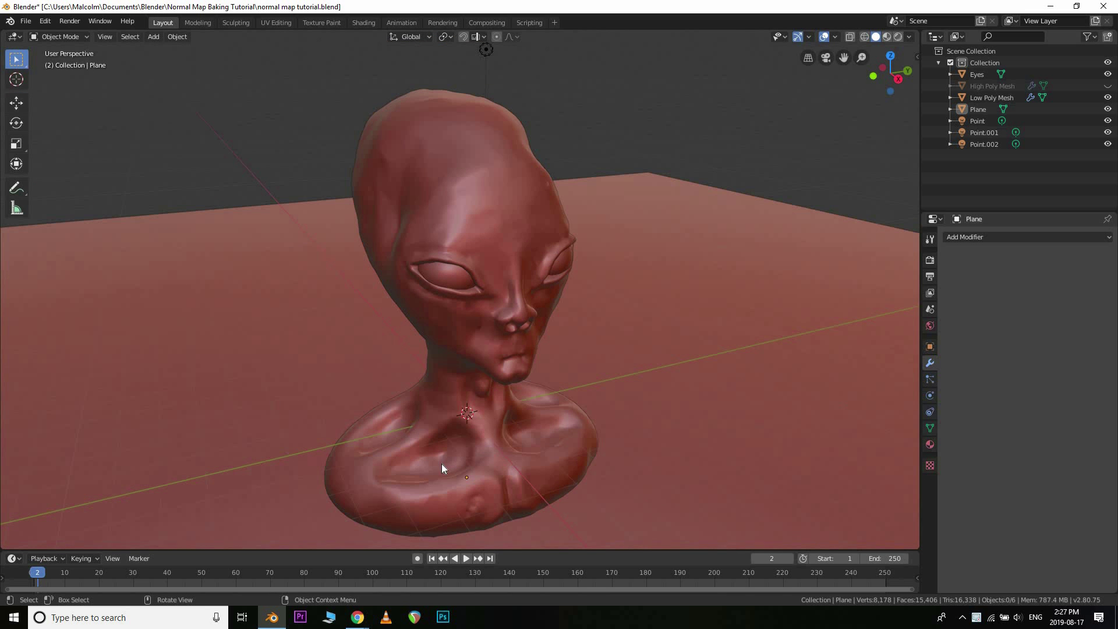
scroll(547, 348, "down", 1)
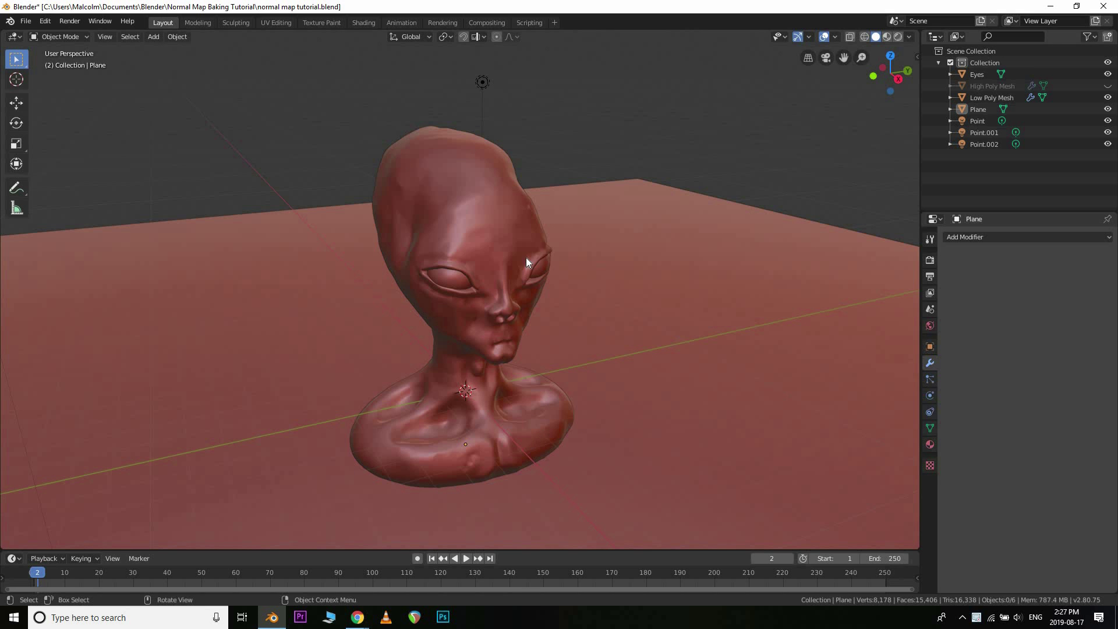
scroll(477, 257, "down", 1)
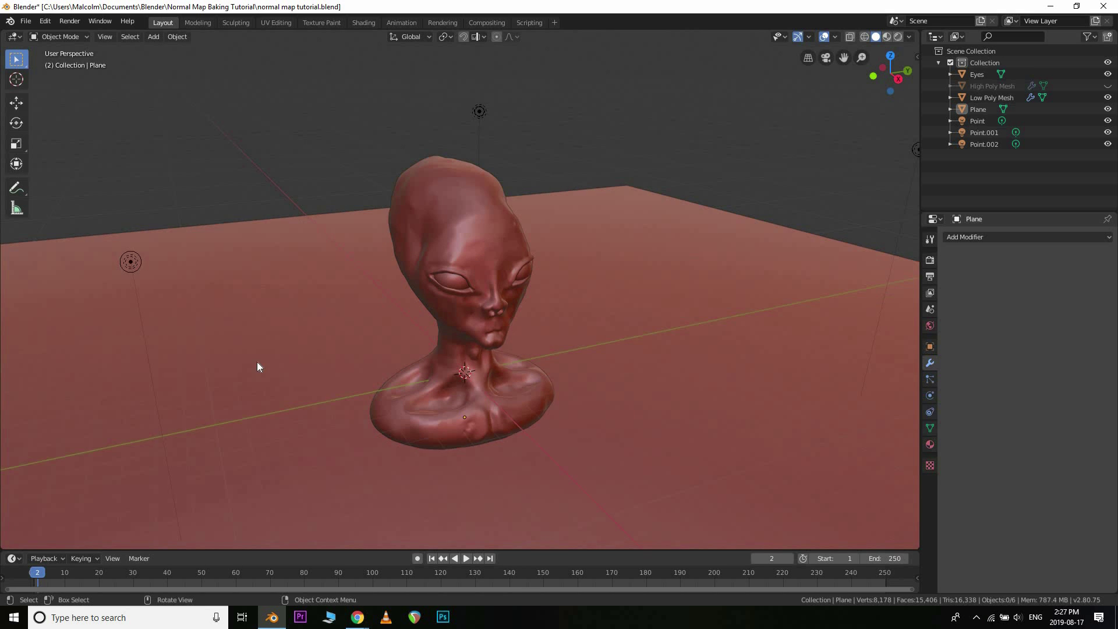
scroll(382, 374, "up", 1)
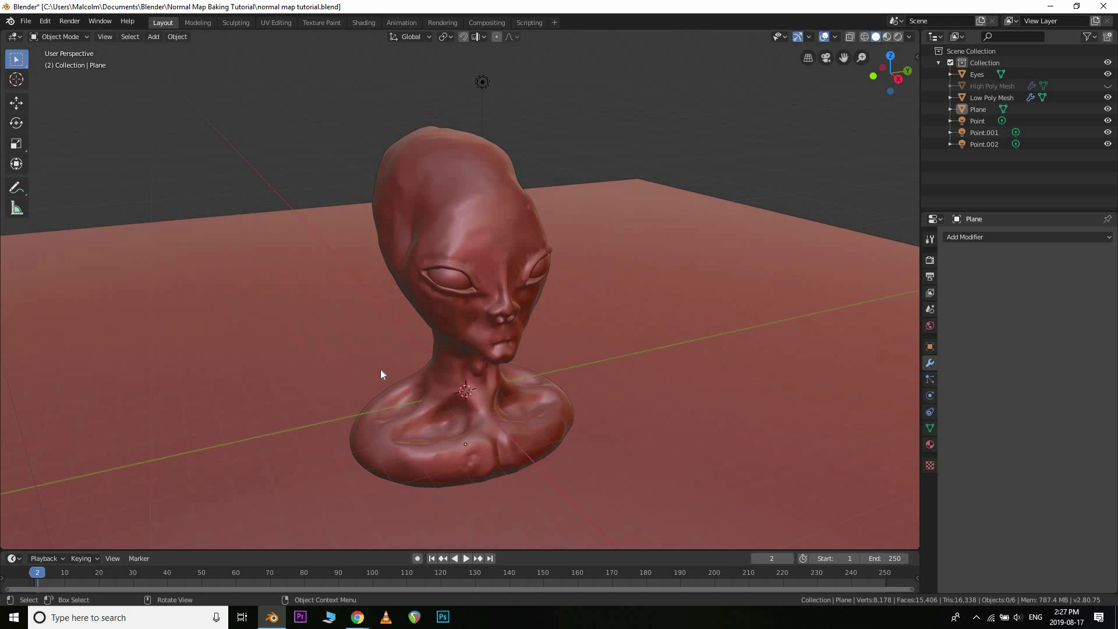
Show the High Poly Mesh again, hide the Low Poly Mesh and inspect the sculpted detail
left_click(1110, 91)
left_click(1108, 97)
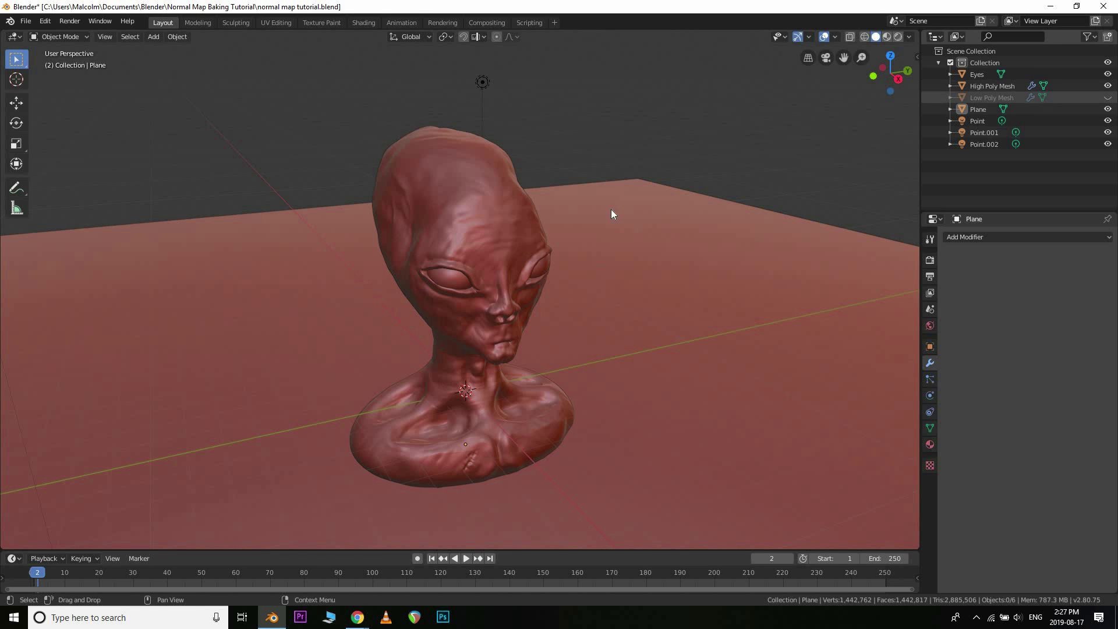
middle_click_drag(477, 381, 524, 411)
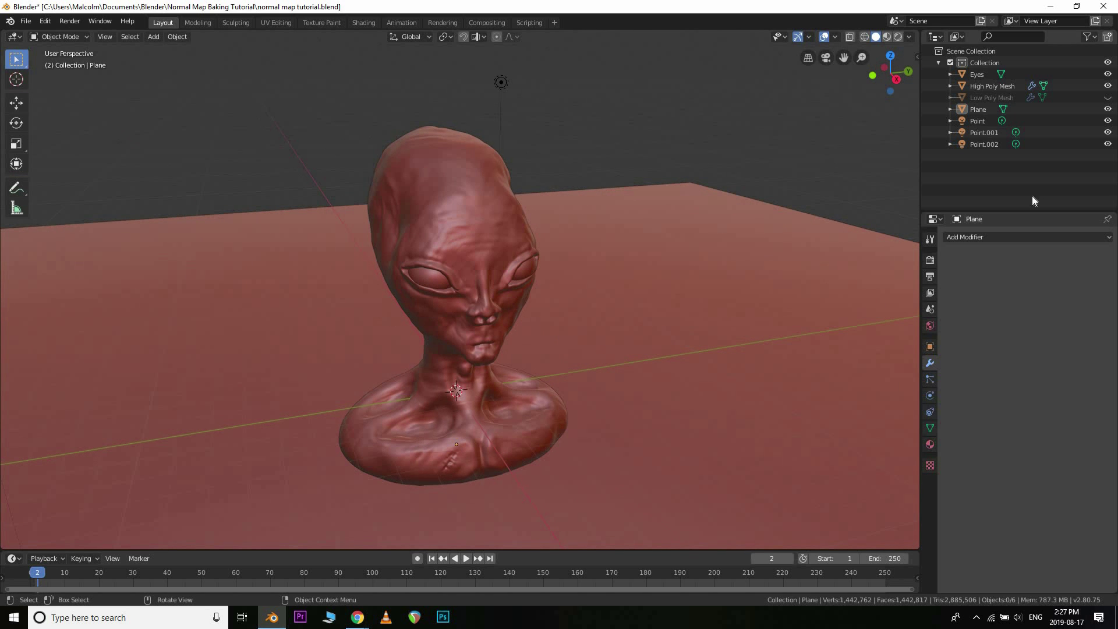
Switch visibility to the Low Poly Mesh and back to the High Poly Mesh to compare their detail
left_click(1108, 98)
left_click(1109, 86)
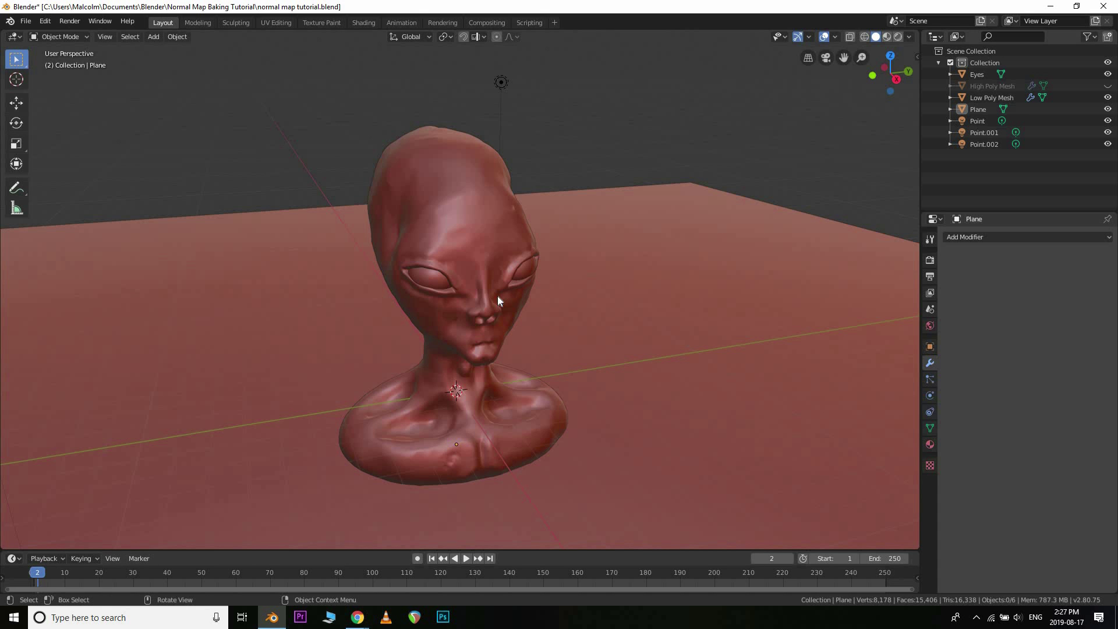
left_click(1109, 86)
left_click(1109, 97)
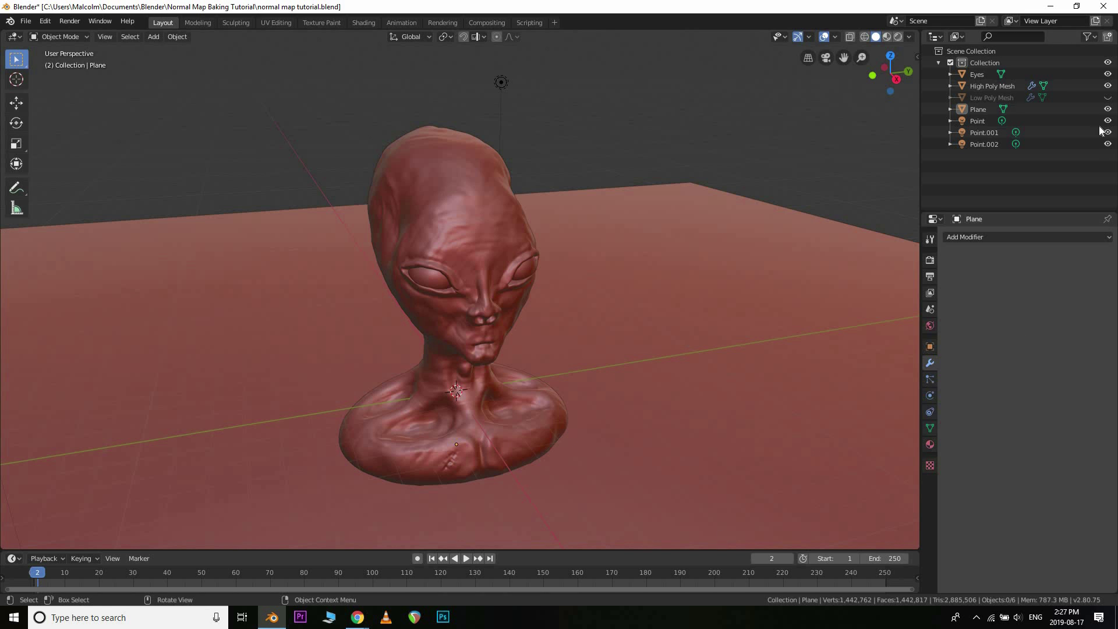
Make the Low Poly Mesh visible and hide the High Poly Mesh, keeping the Plane shown
left_click(1109, 97)
left_click(1108, 109)
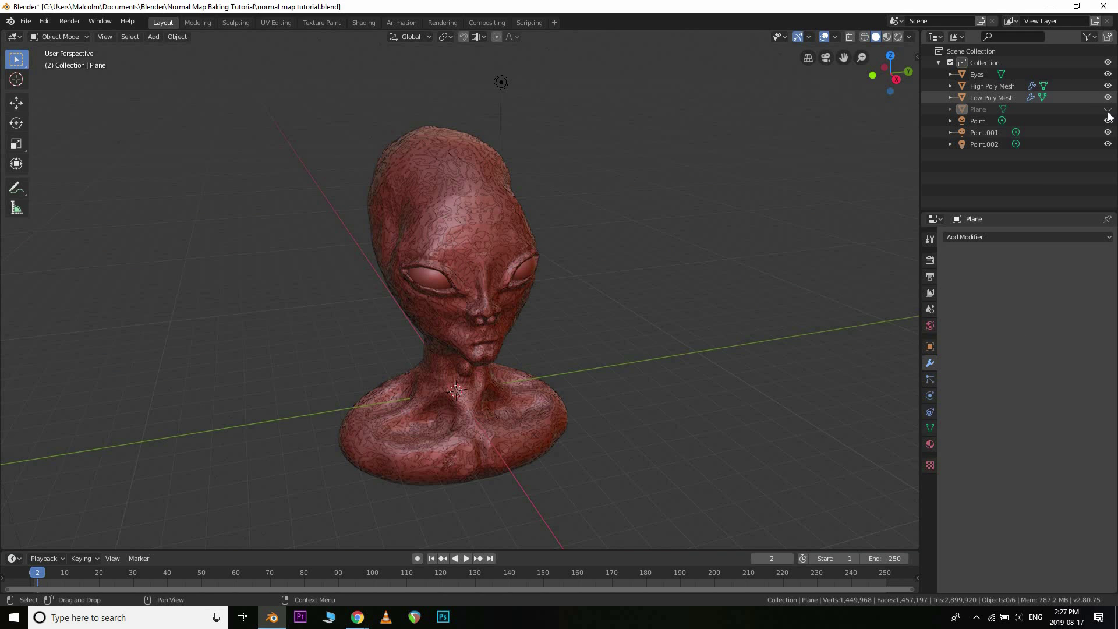
left_click(1109, 109)
left_click(1109, 86)
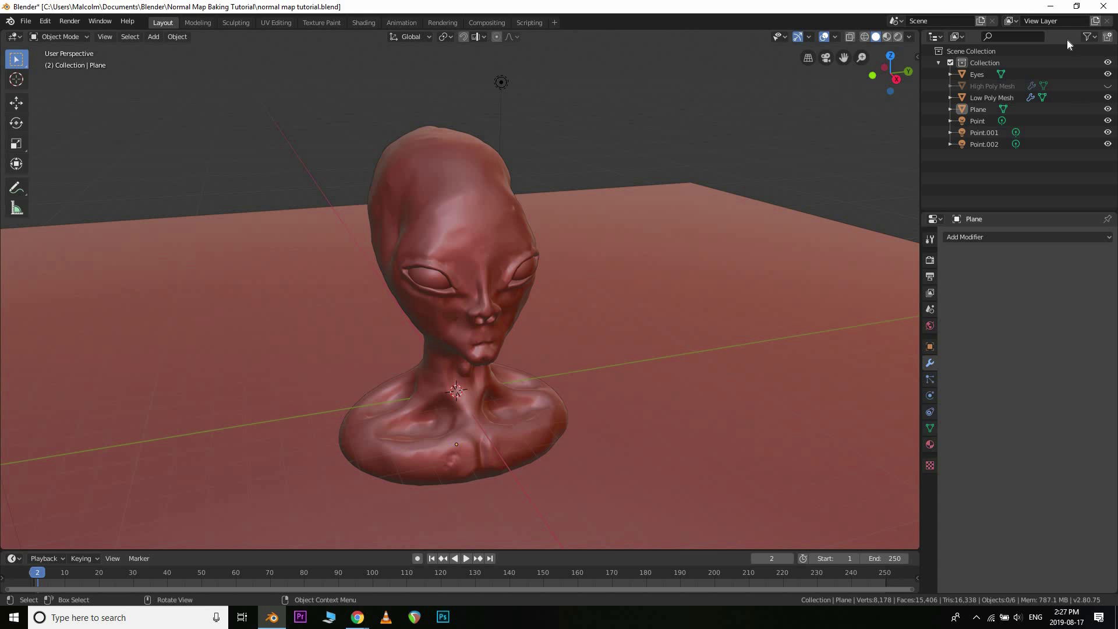
Show the High Poly Mesh together with the Low Poly Mesh and inspect how the two overlap
left_click(1108, 86)
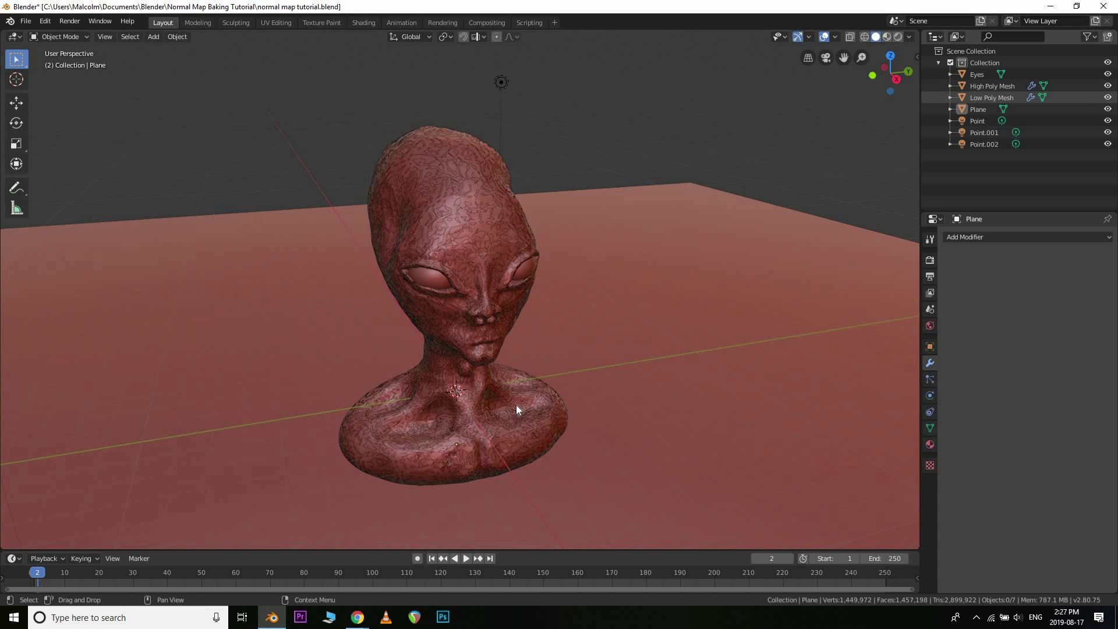
middle_click_drag(471, 428, 508, 411)
scroll(506, 422, "up", 3)
scroll(508, 397, "down", 2)
middle_click_drag(512, 371, 424, 406)
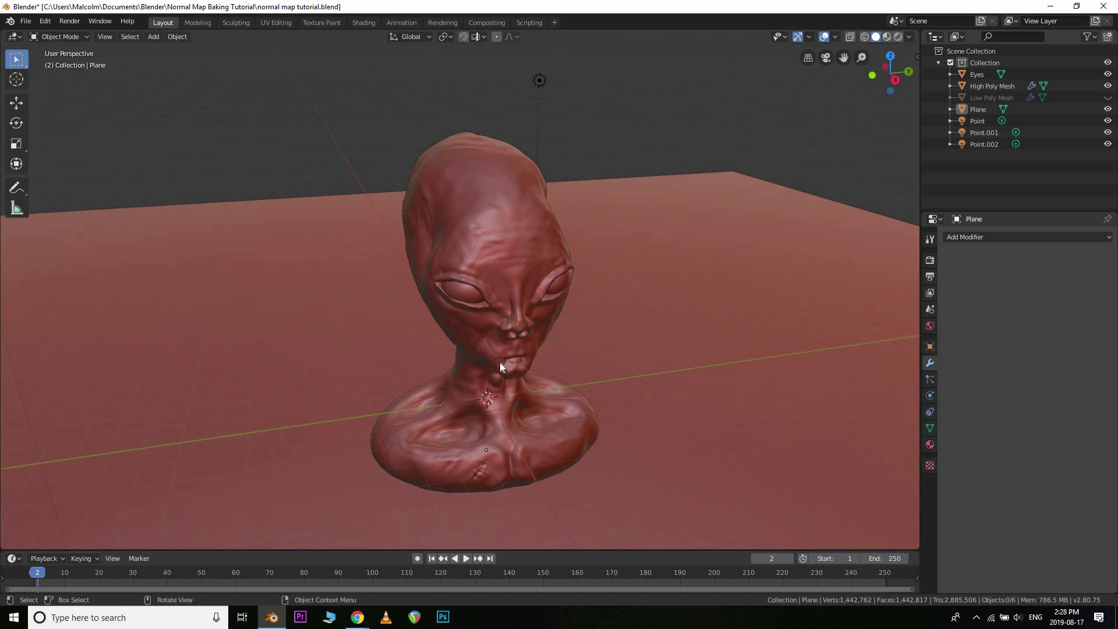
Show and select only the Low Poly Mesh of the two busts, and inspect its topology in wireframe shading
left_click(1109, 98)
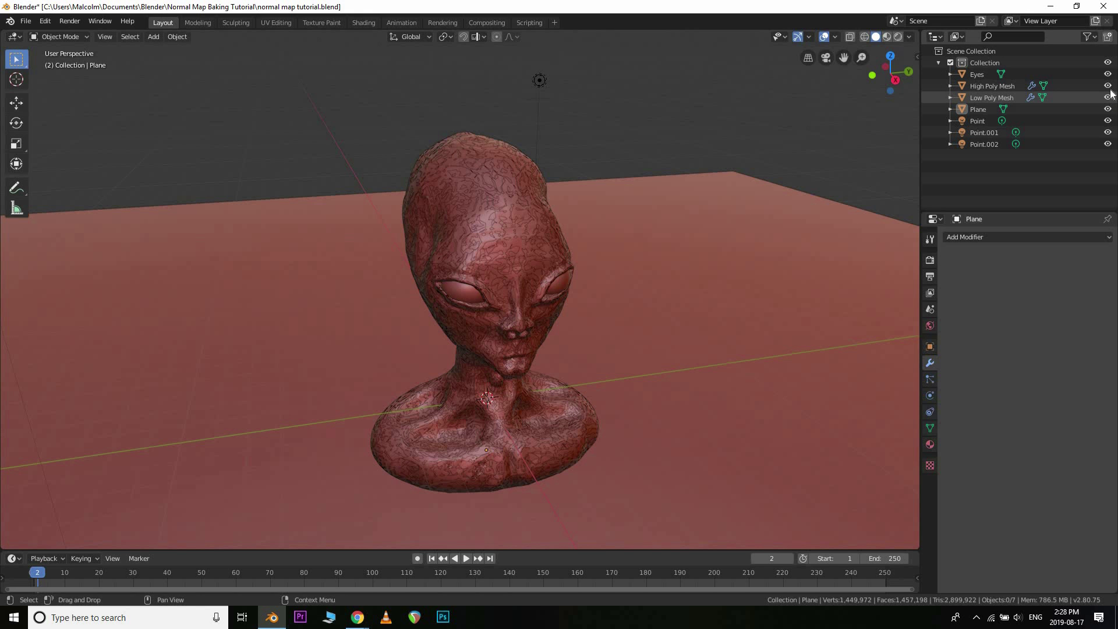
left_click(533, 260)
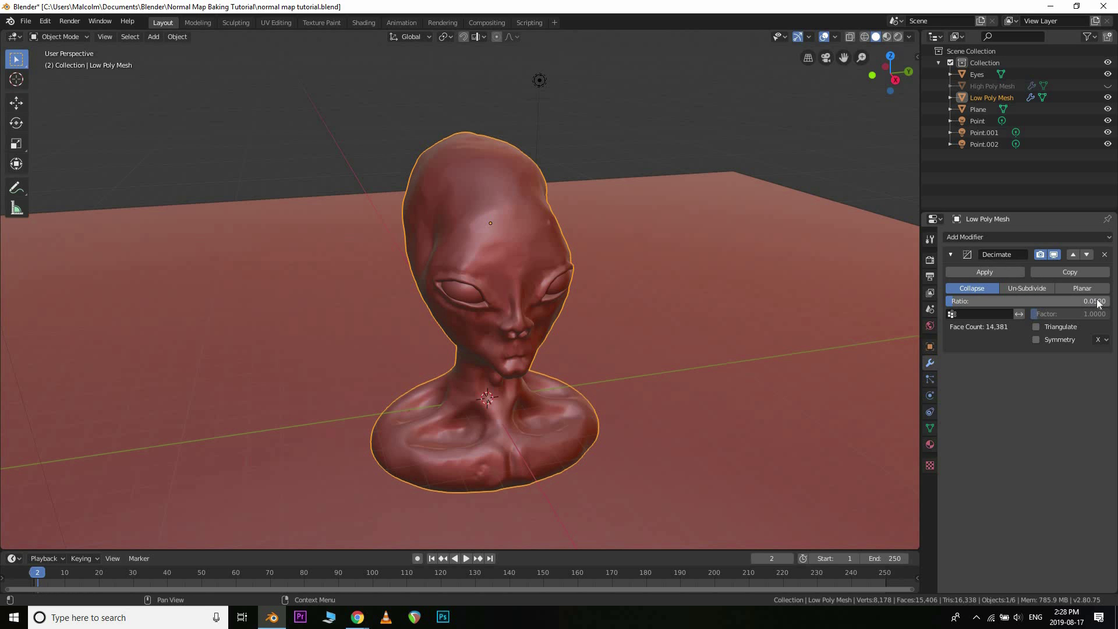
key("z")
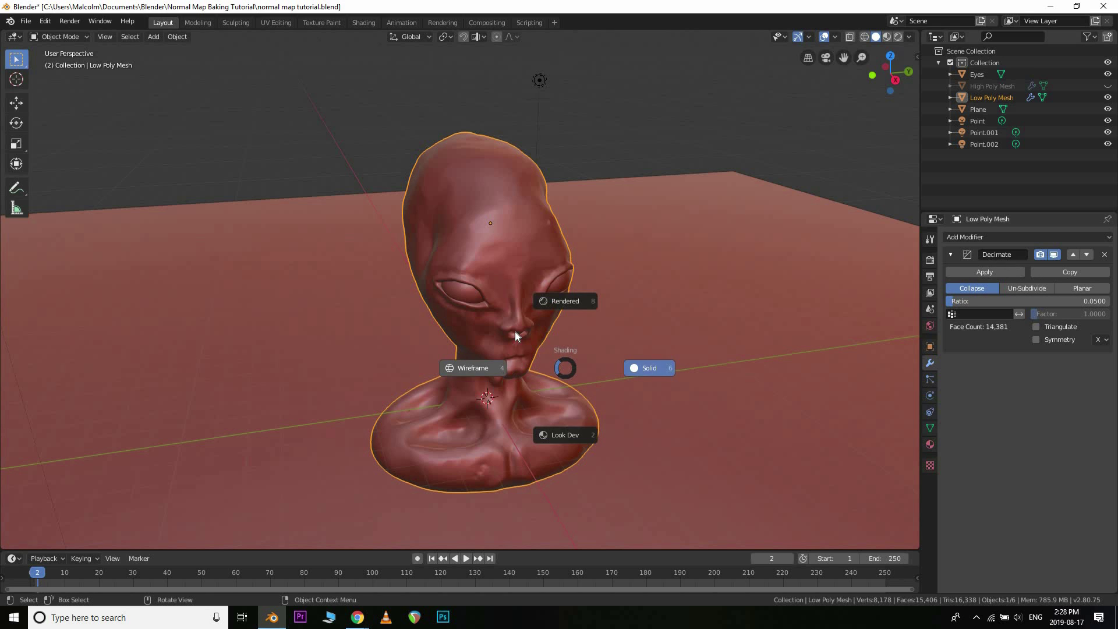
left_click(525, 306)
scroll(530, 299, "up", 8)
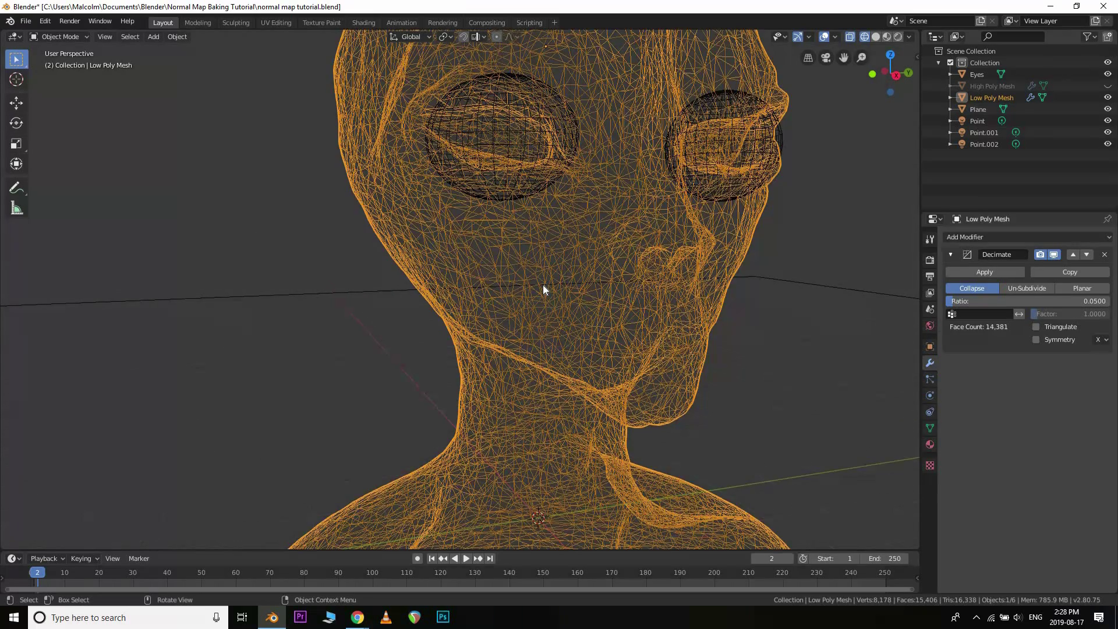
scroll(543, 285, "down", 7)
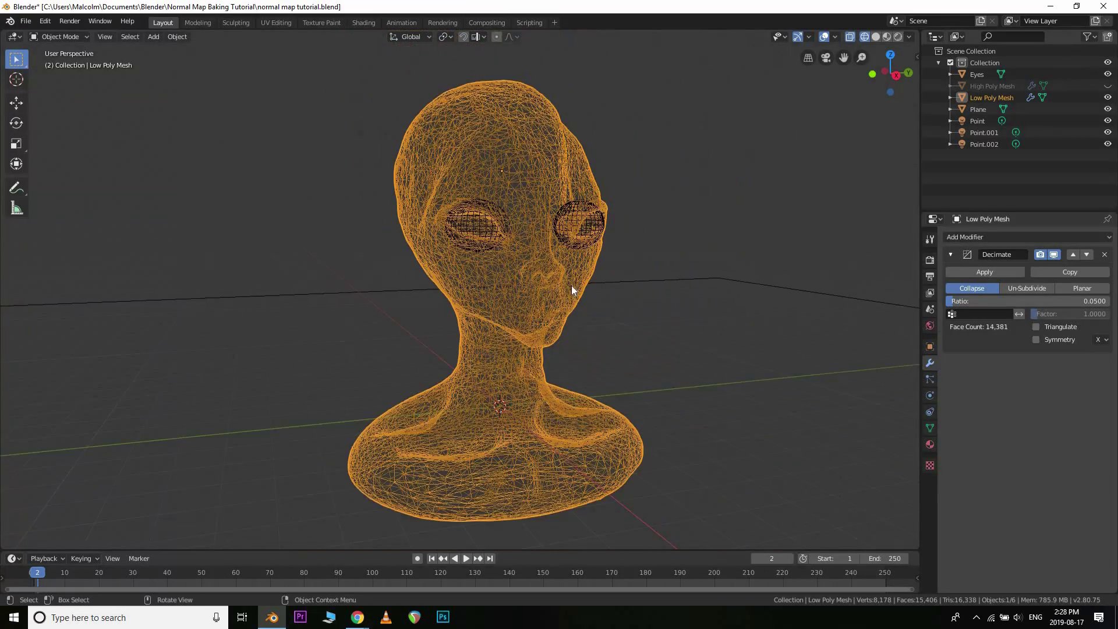
middle_click_drag(544, 301, 513, 283)
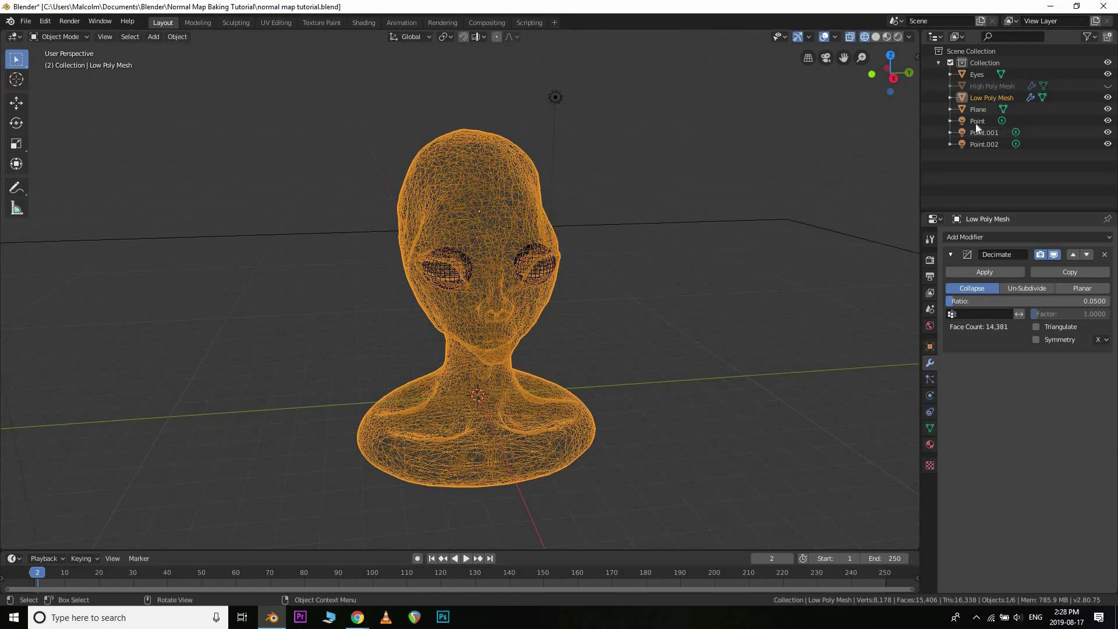
Hide the Low Poly Mesh and display the High Poly Mesh in wireframe shading
left_click(1108, 97)
left_click(1108, 86)
key("z")
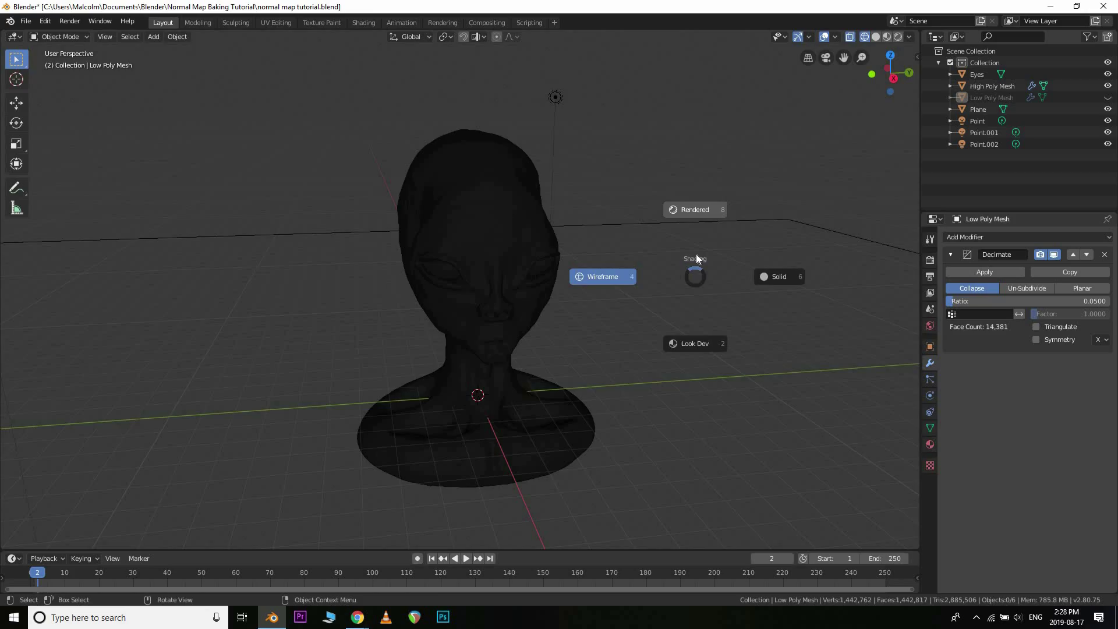
left_click(696, 255)
key("z")
left_click(534, 313)
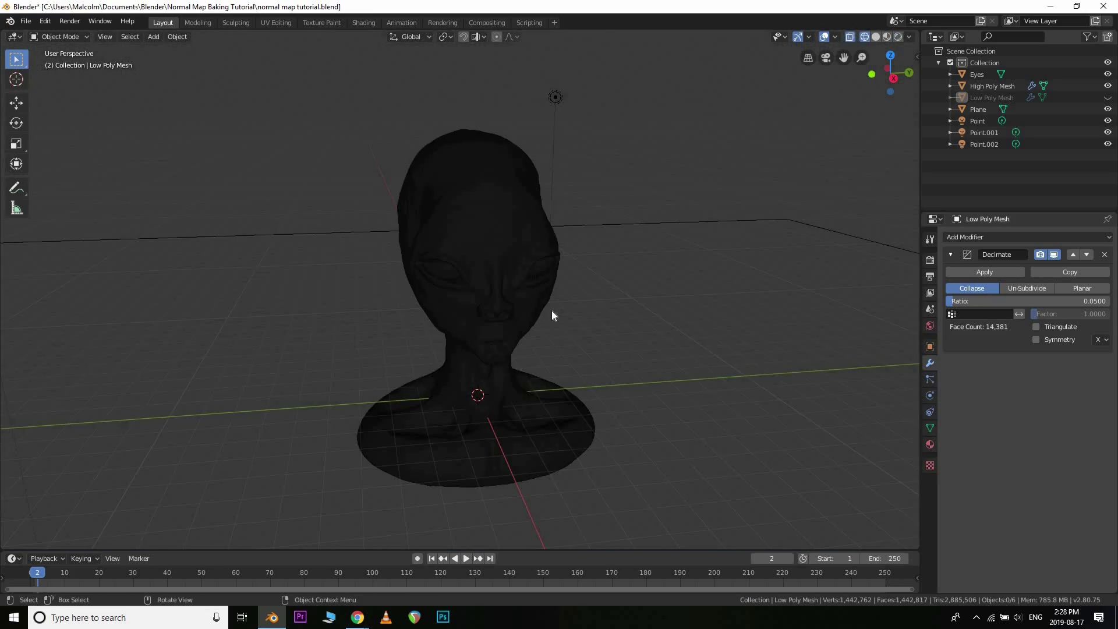
Examine the High Poly Mesh's wireframe density both up close and across the whole bust
scroll(552, 315, "up", 15)
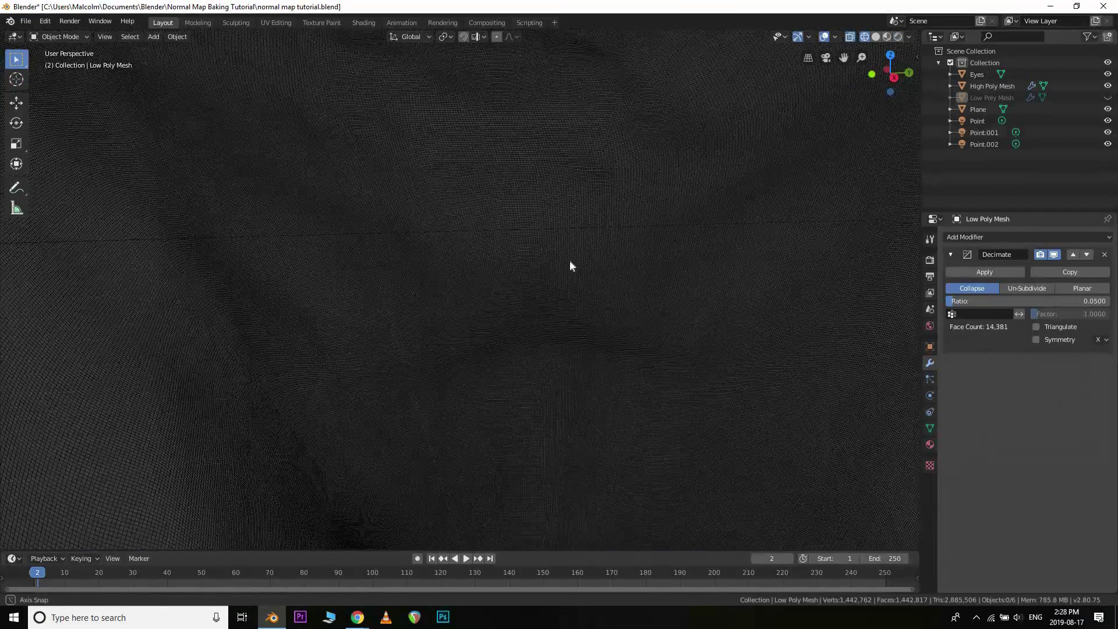
scroll(569, 261, "down", 5)
scroll(573, 265, "down", 1)
left_click(572, 263)
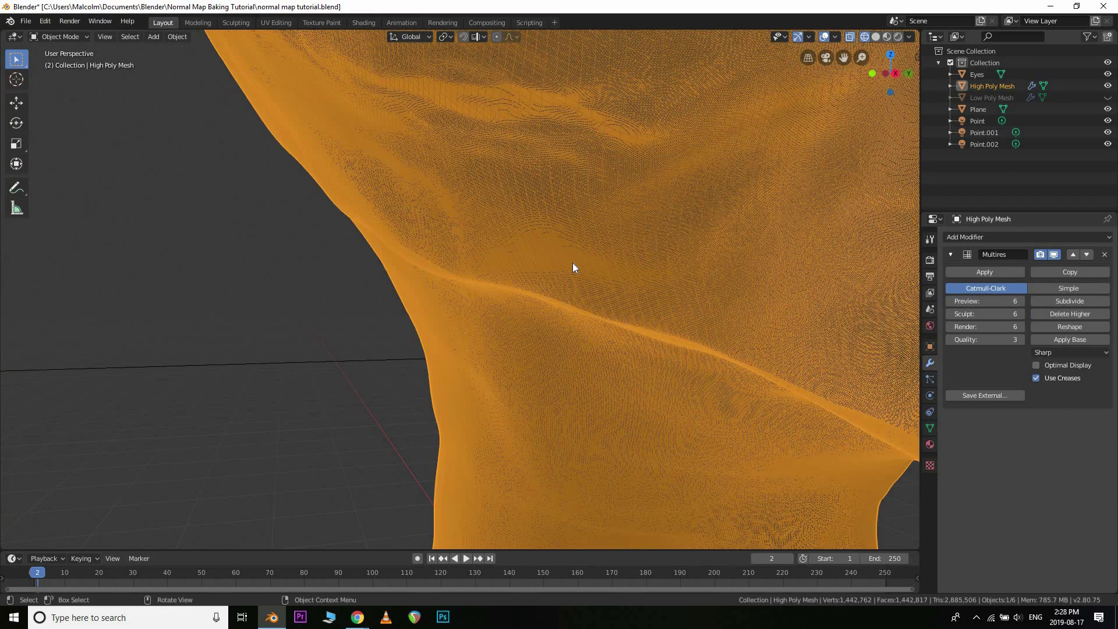
scroll(320, 282, "down", 6)
key("alt+a")
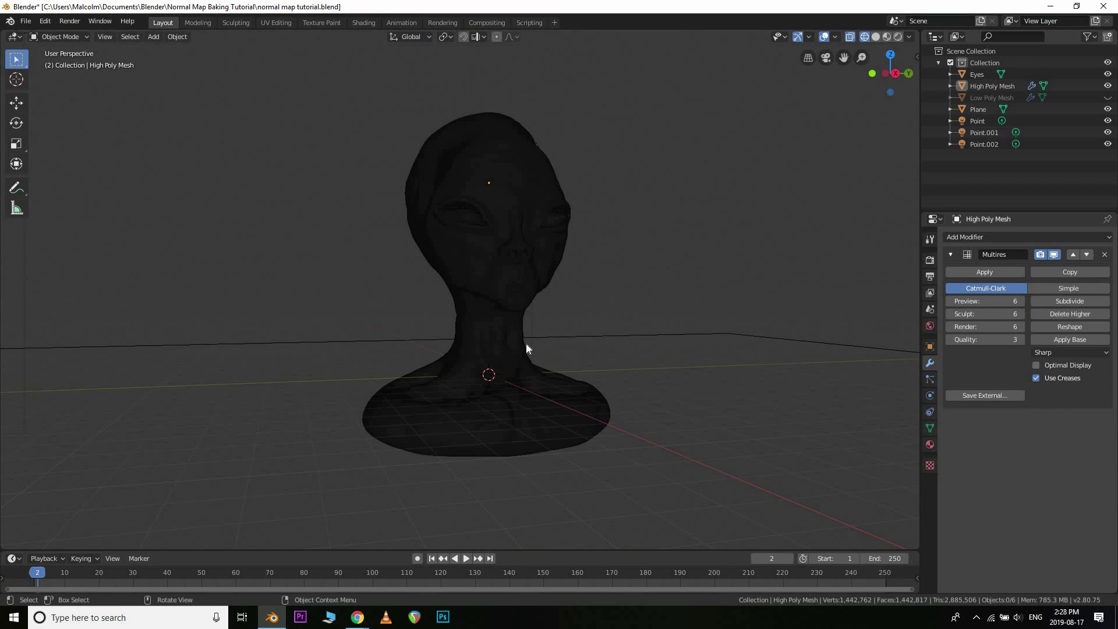
scroll(542, 364, "up", 3)
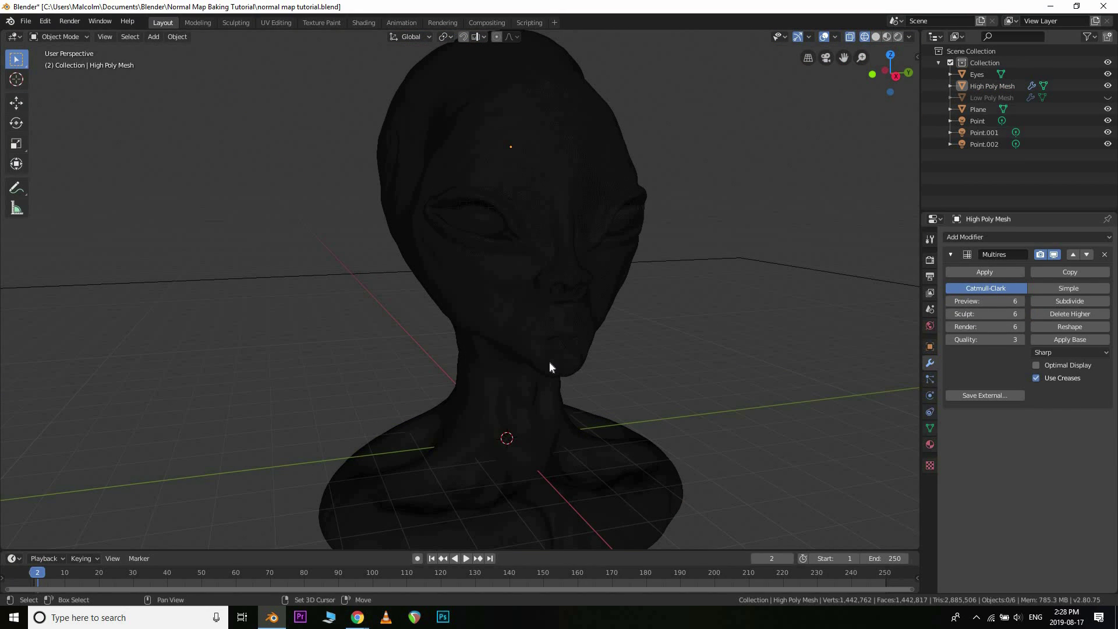
scroll(547, 360, "down", 4)
scroll(534, 316, "up", 2)
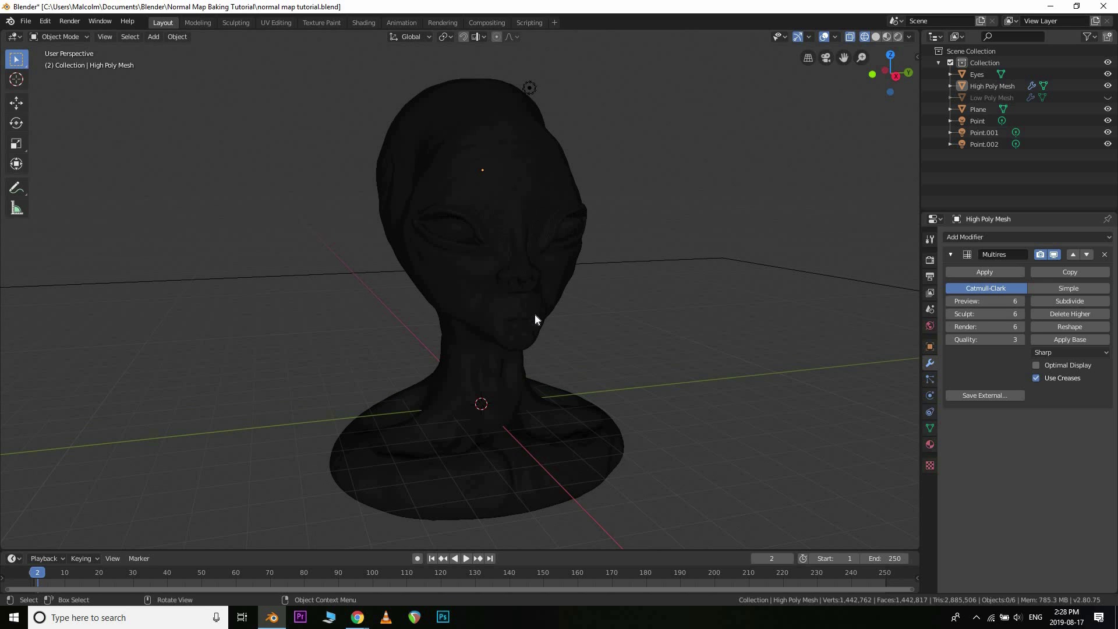
Return the viewport to solid shading, hide the High Poly Mesh and show the Low Poly Mesh
key("z")
left_click(602, 320)
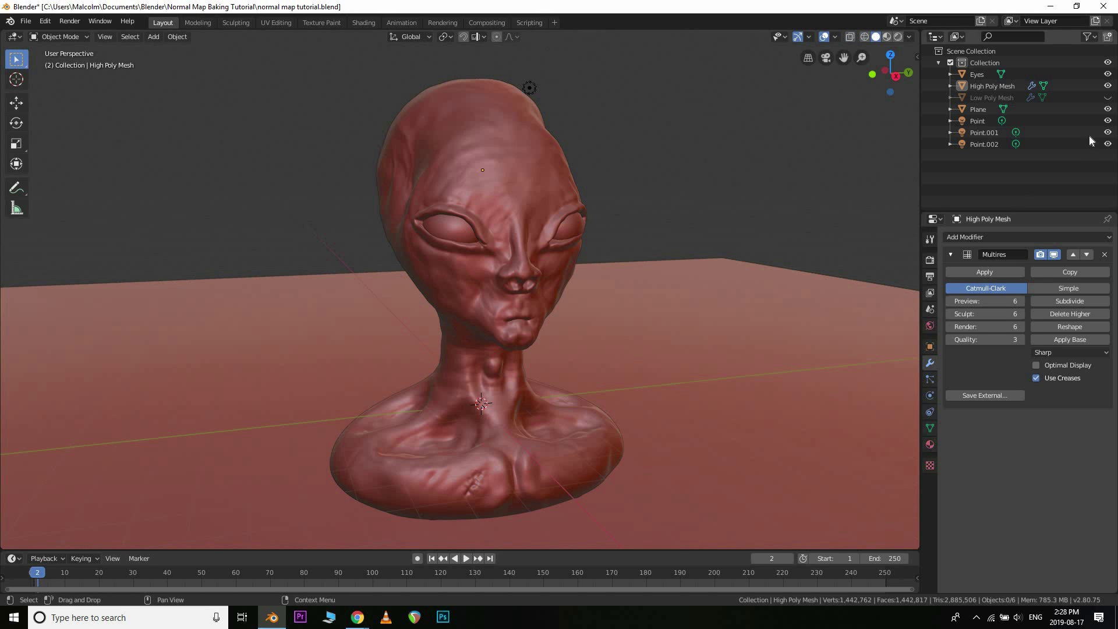
left_click(1107, 86)
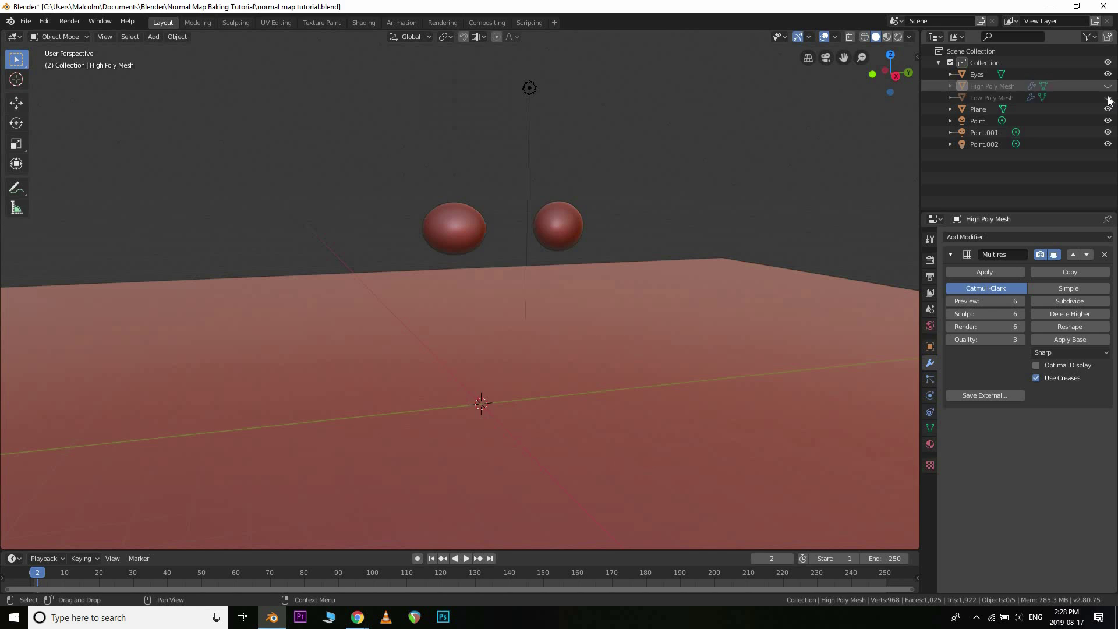
left_click(1108, 98)
Select the Low Poly Mesh and disable its Decimate modifier for both viewport and render
left_click(582, 242)
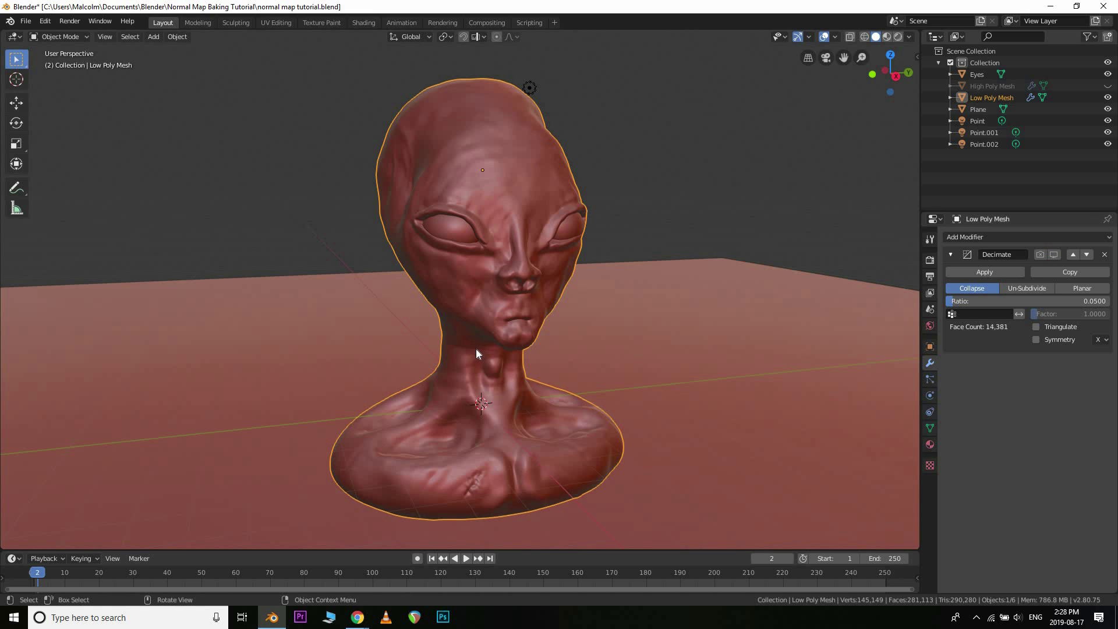
middle_click_drag(477, 348, 532, 359)
middle_click_drag(489, 500, 392, 349)
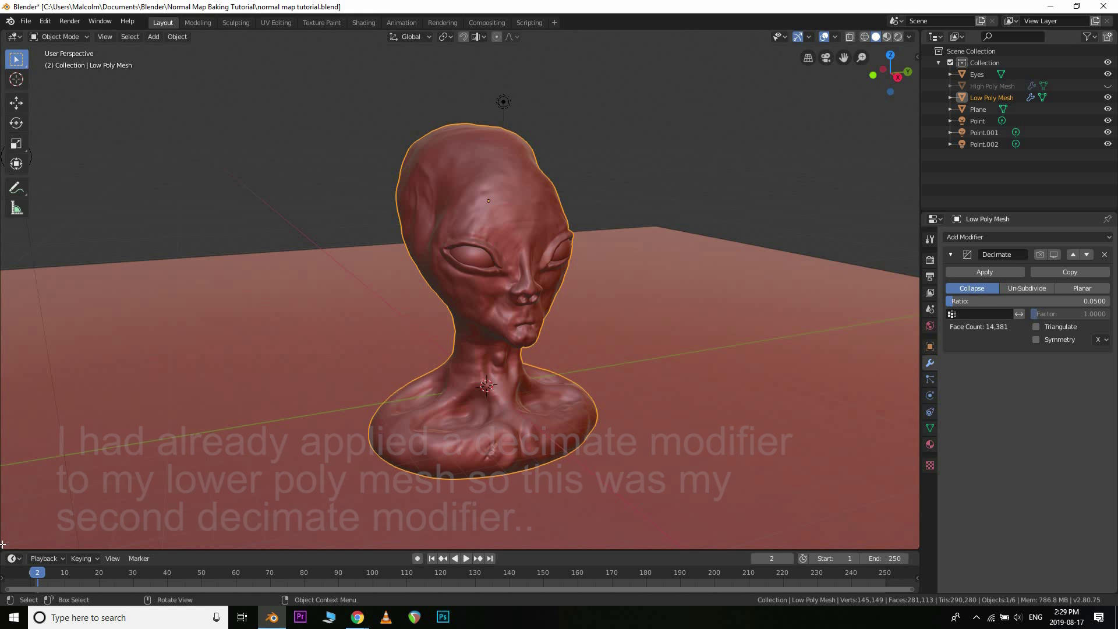
Split the 3D viewport into two side-by-side areas and turn the new one into a UV Editor
left_click_drag(6, 548, 430, 517)
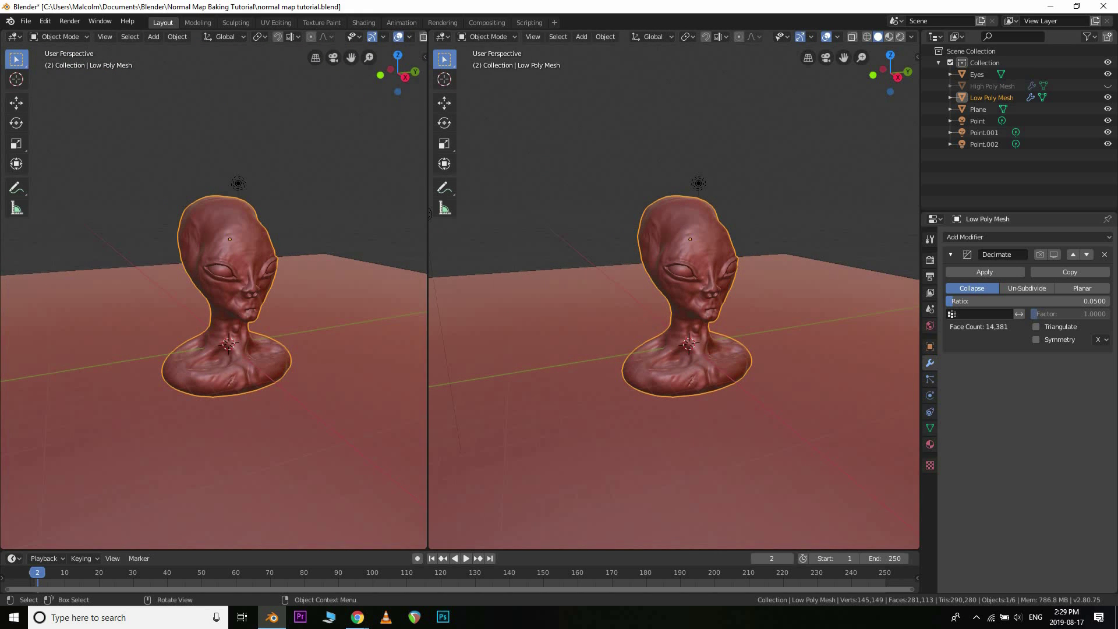
left_click(15, 37)
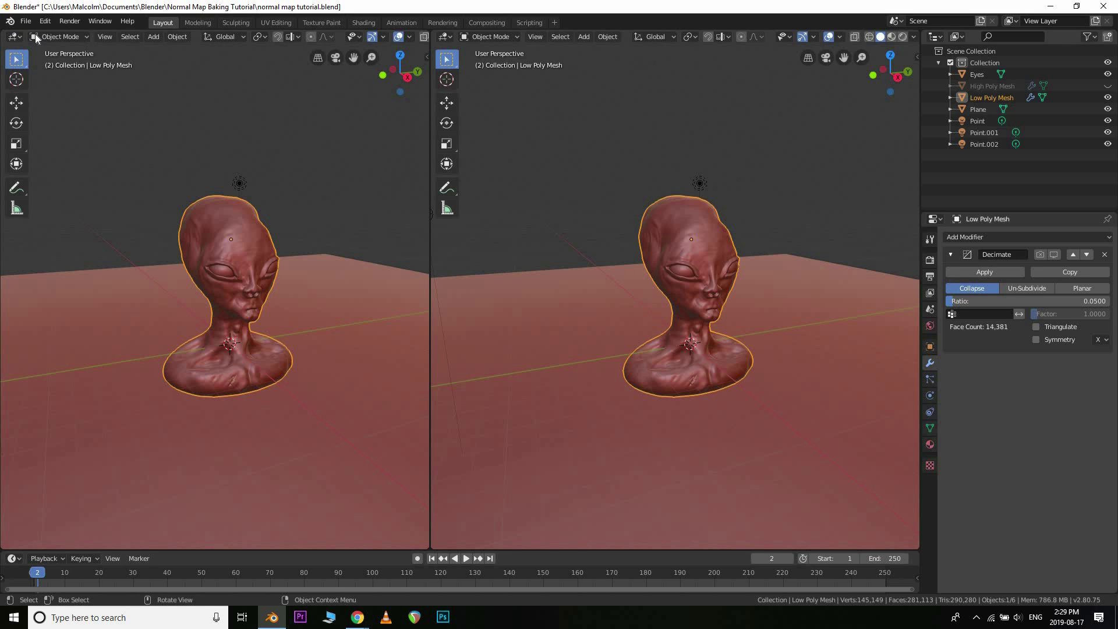
left_click(14, 37)
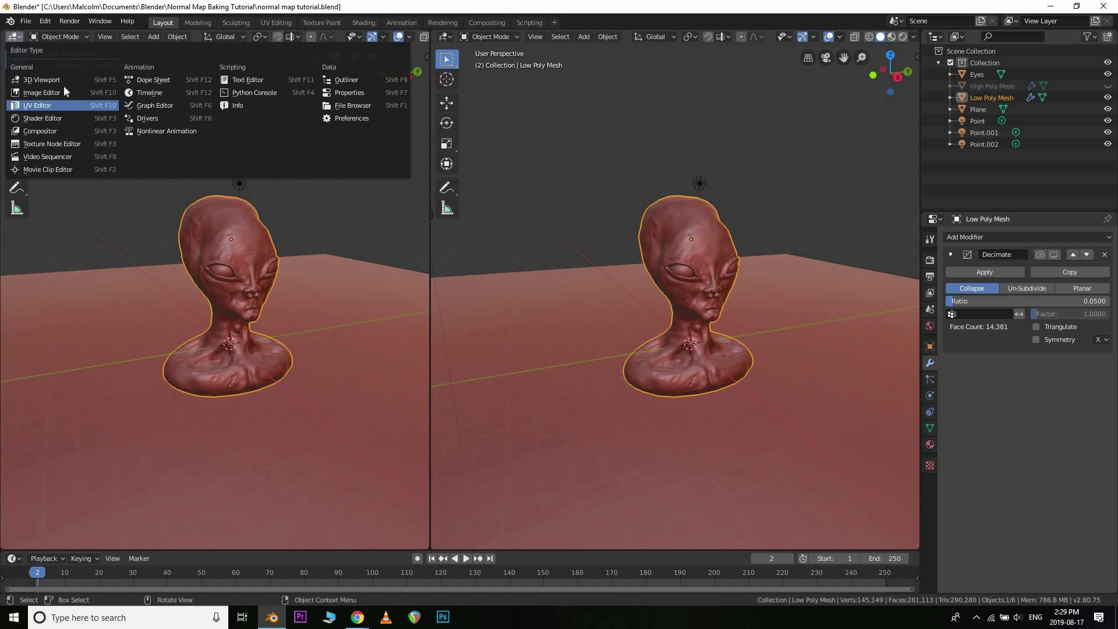
left_click(41, 105)
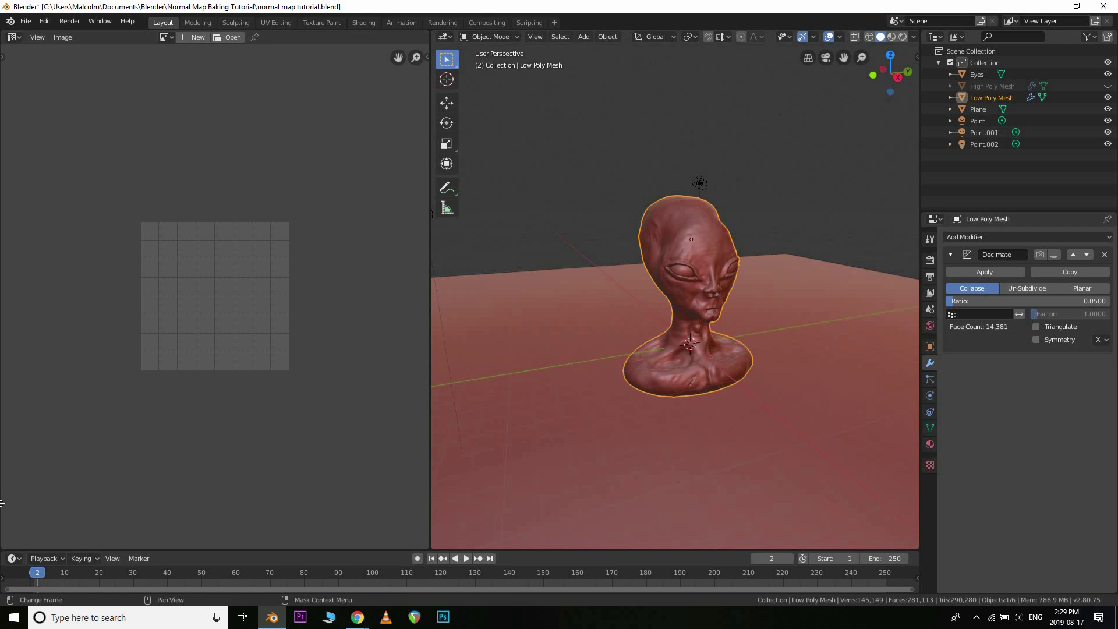
Divide the UV Editor into two stacked areas and make the new one a Shader Editor with its sidebar hidden
left_click_drag(3, 544, 18, 281)
left_click(14, 286)
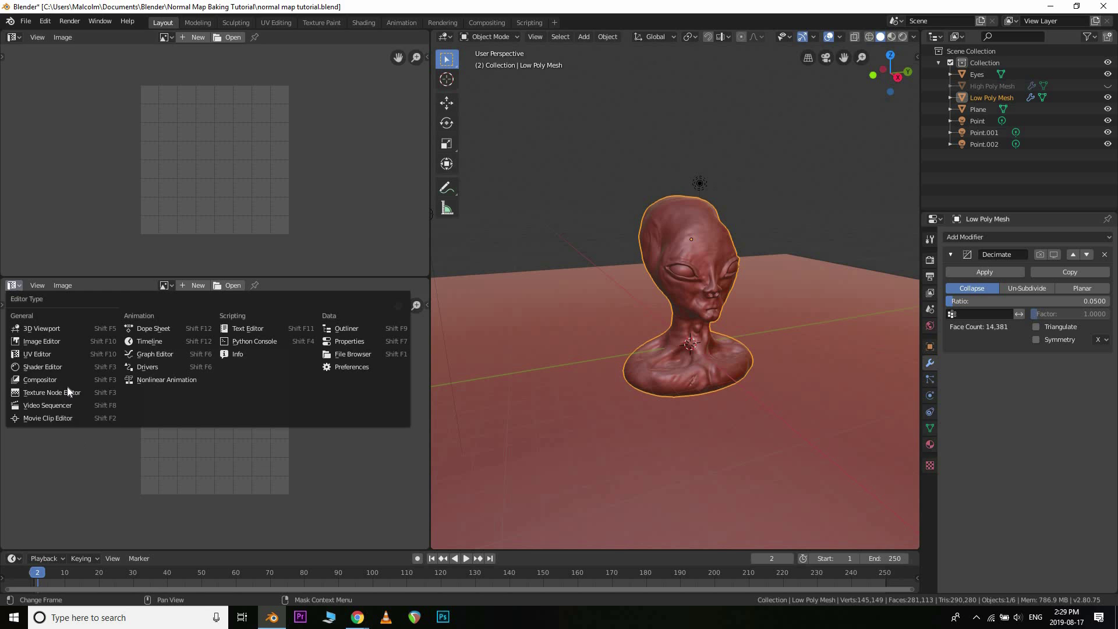
left_click(58, 367)
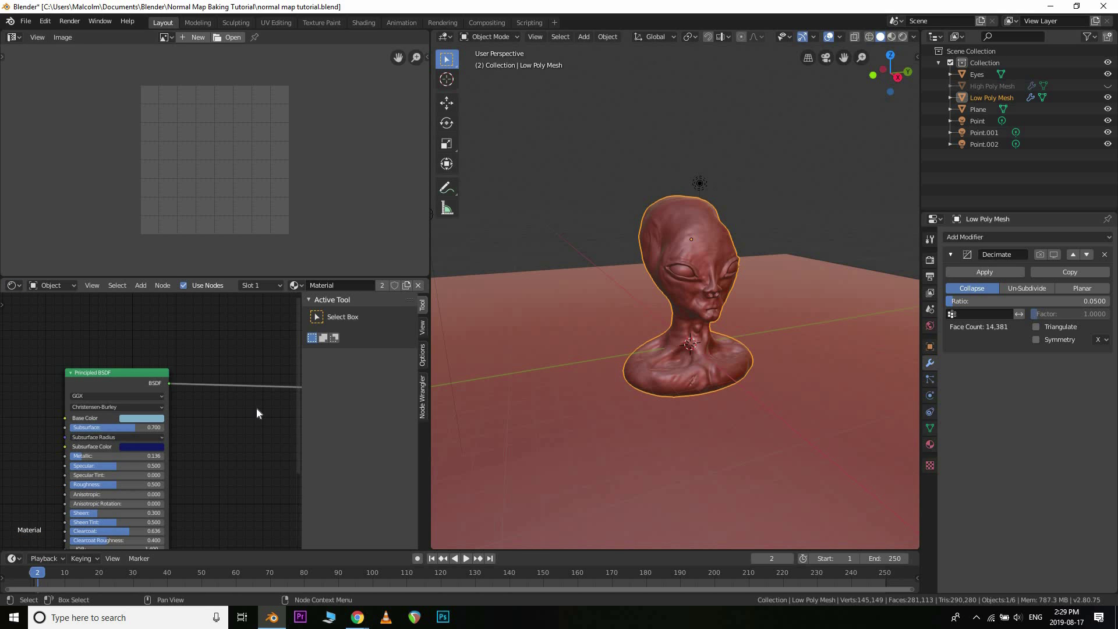
middle_click_drag(257, 411, 234, 458, "ctrl")
middle_click_drag(235, 399, 239, 335)
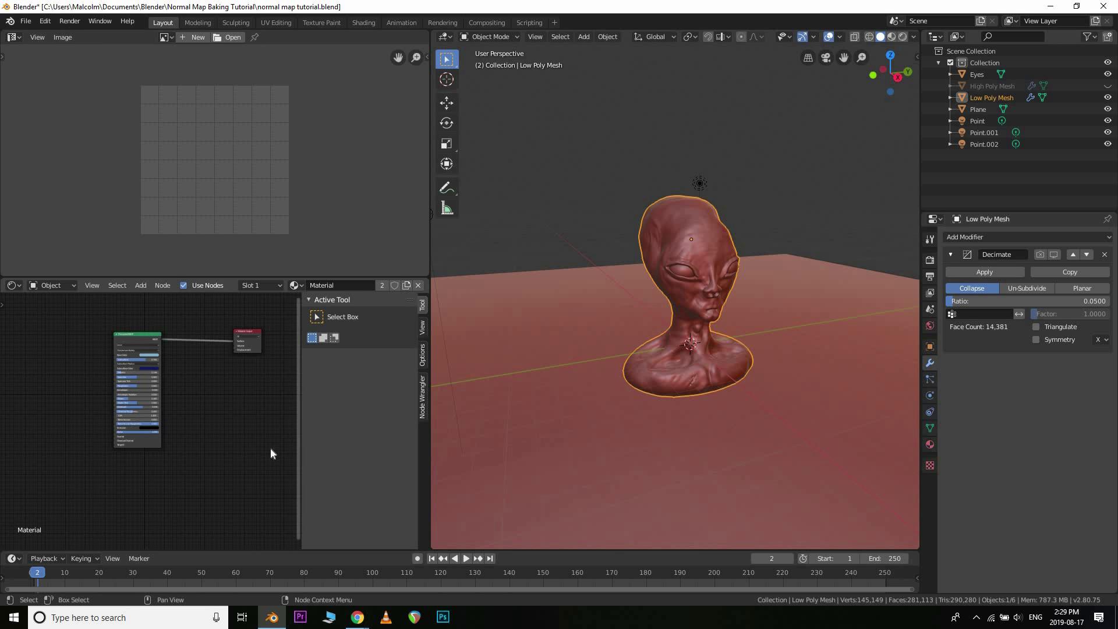
key("n")
Move the Principled BSDF node closer to the Material Output node and frame the alien bust in the 3D viewport
scroll(279, 420, "up", 3)
scroll(282, 430, "up", 4)
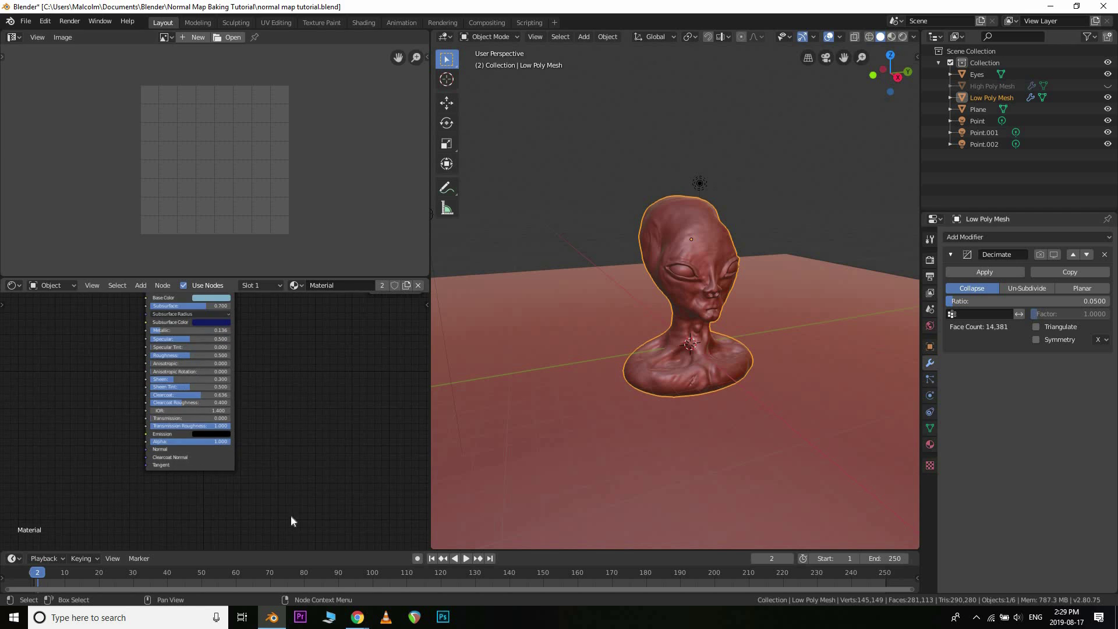
middle_click_drag(317, 361, 320, 425)
scroll(391, 401, "down", 2)
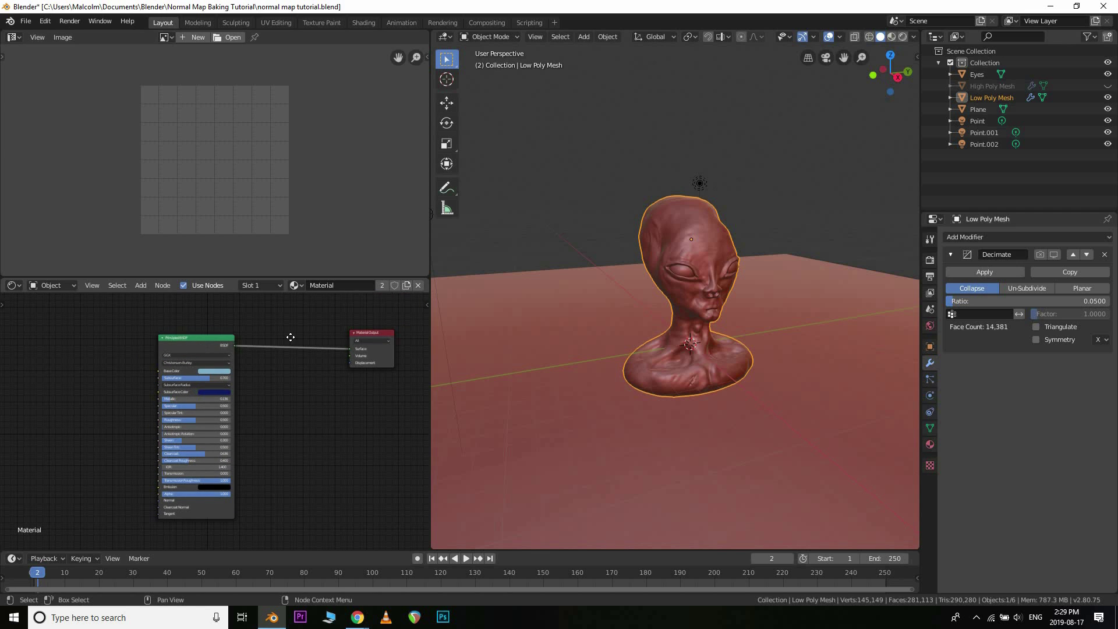
left_click_drag(221, 339, 289, 328)
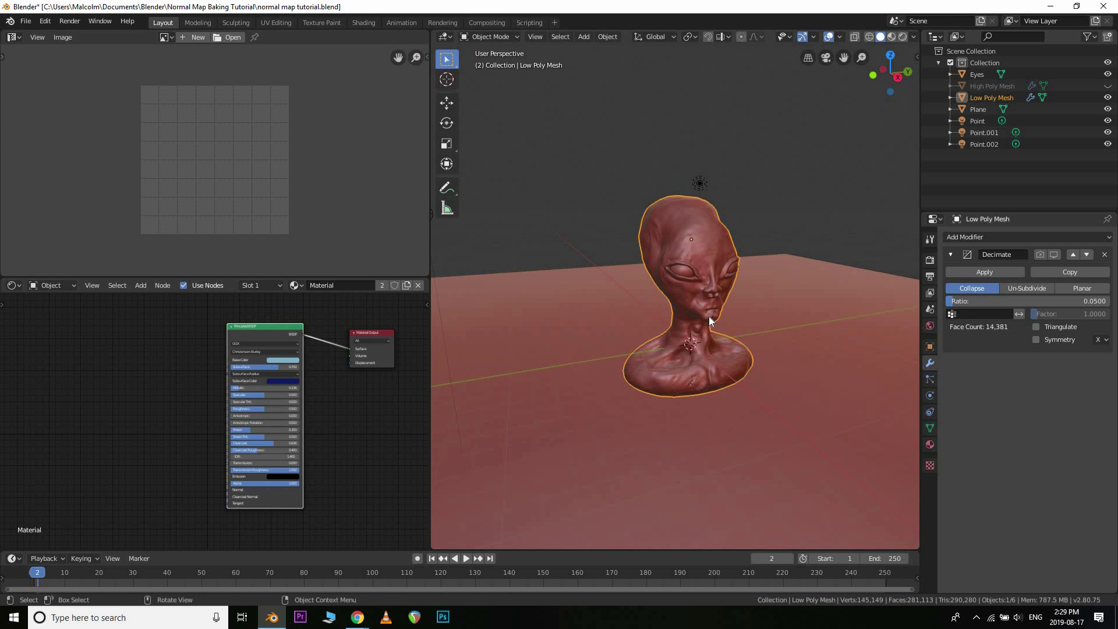
scroll(709, 316, "up", 3)
middle_click_drag(672, 362, 649, 411, "shift")
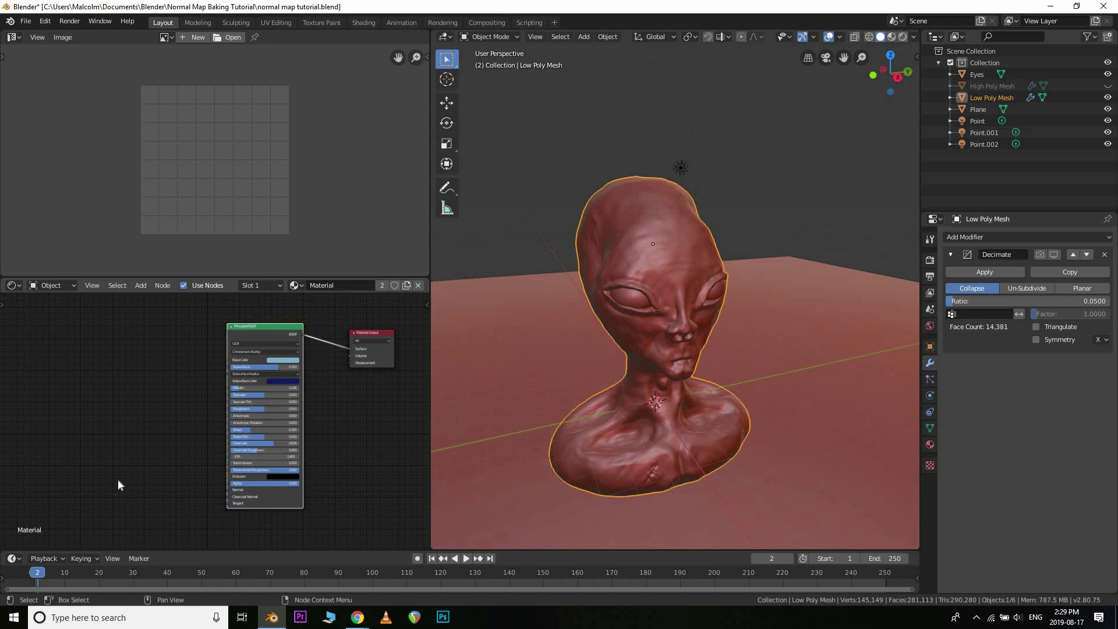
Create a new 4096 x 4096 px image named "Displacement map" in the UV Editor
left_click(187, 36)
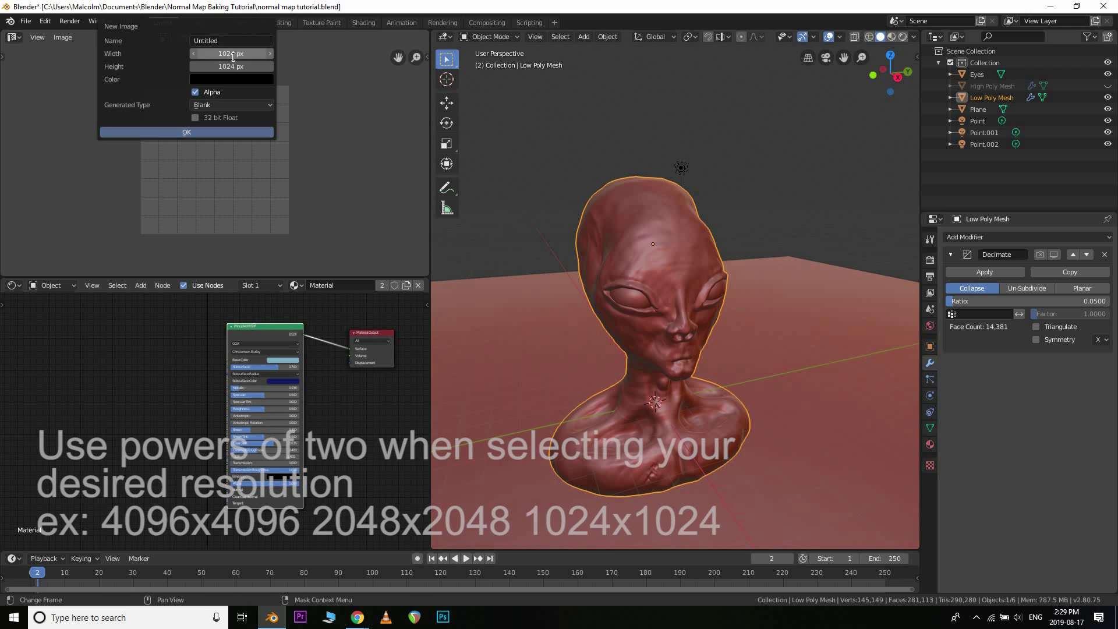
left_click(233, 54)
type("4096")
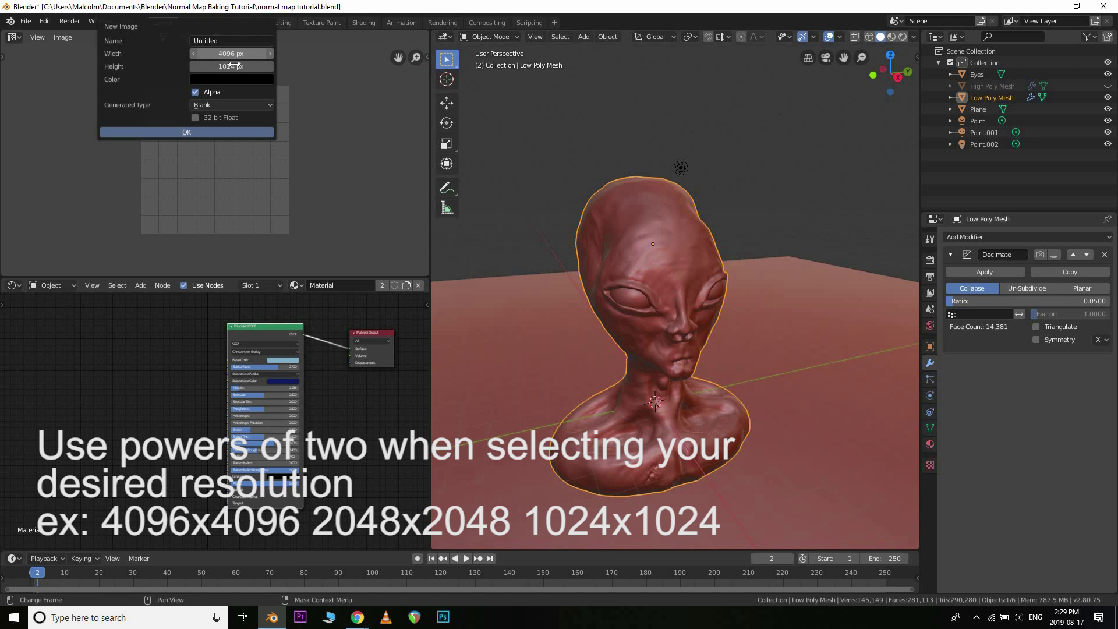
left_click(233, 65)
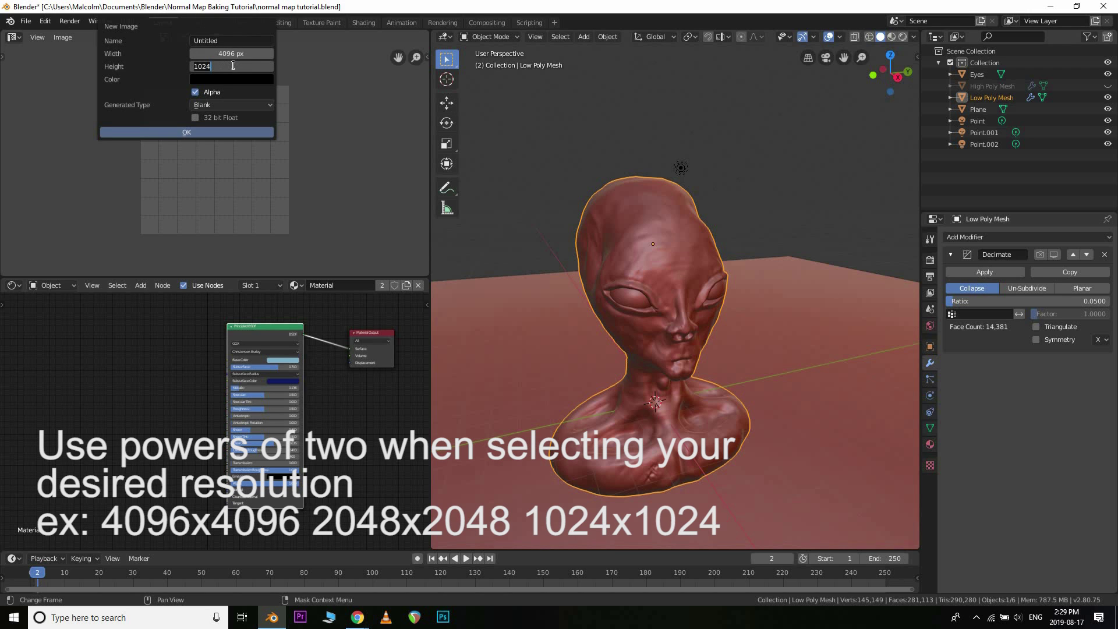
type("409")
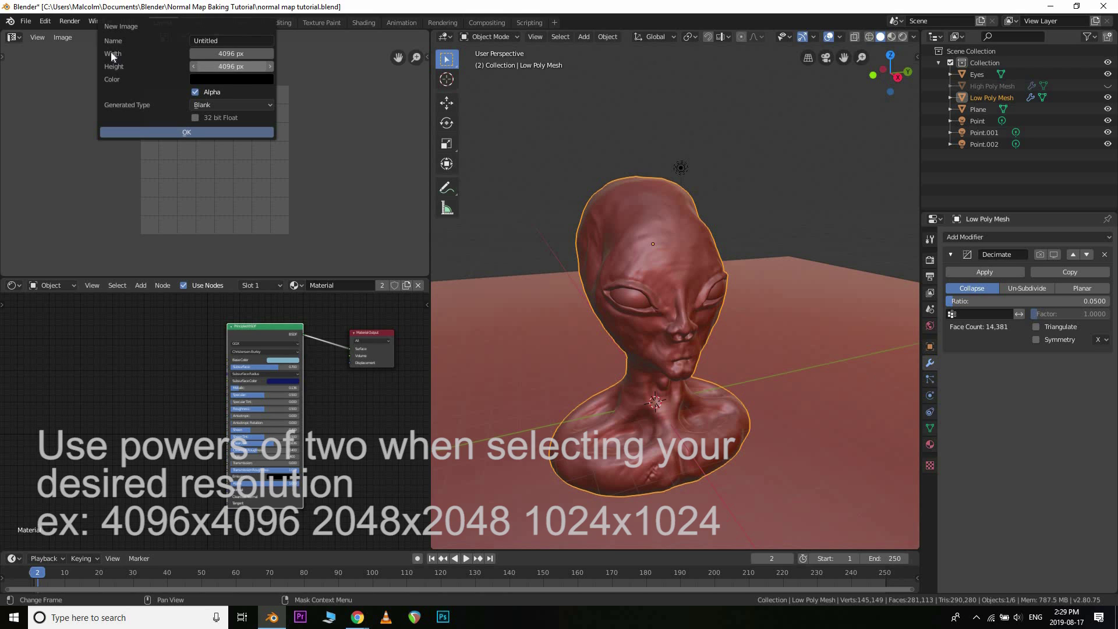
key("Return")
left_click(231, 40)
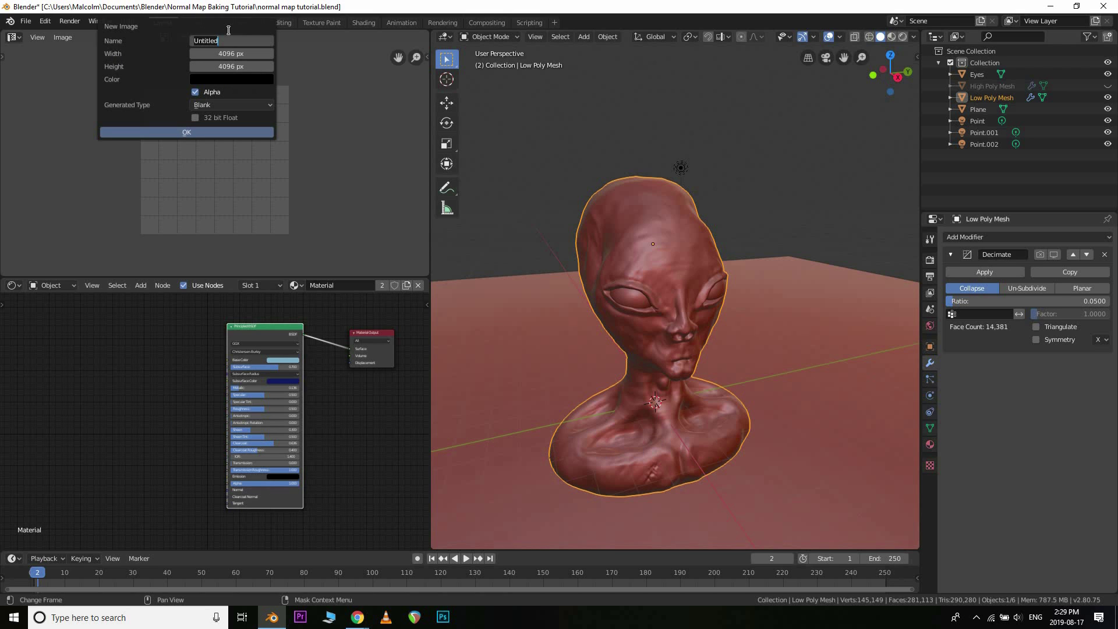
key("BackSpace")
type("Displacement map")
key("Return")
left_click(195, 136)
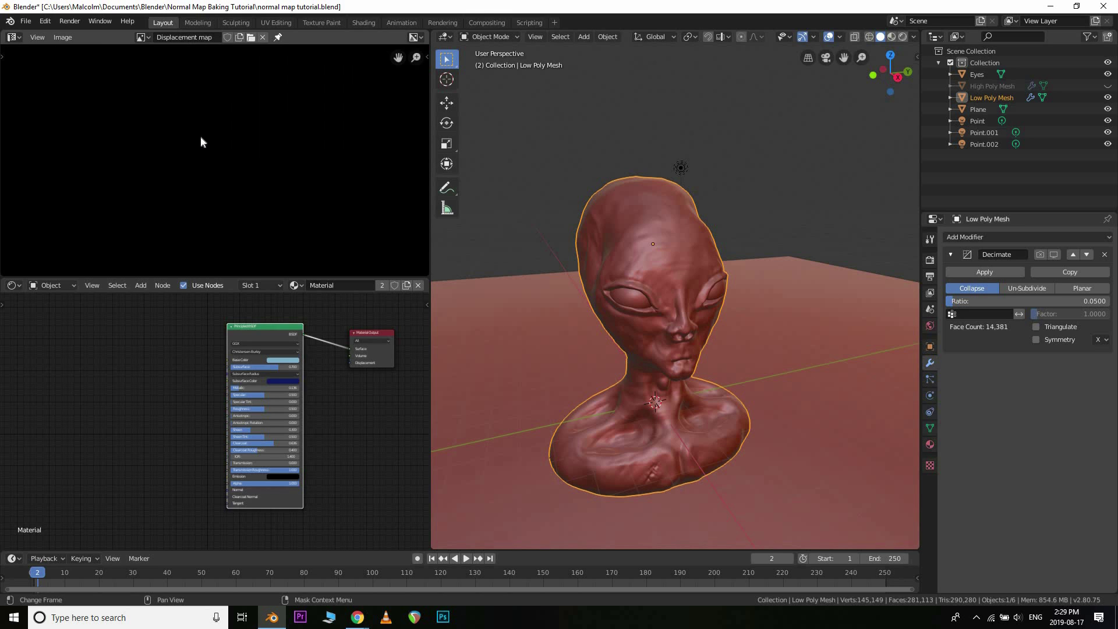
Add an Image Texture node to the material and place it beside the lower part of the Principled BSDF node
key("shift+a")
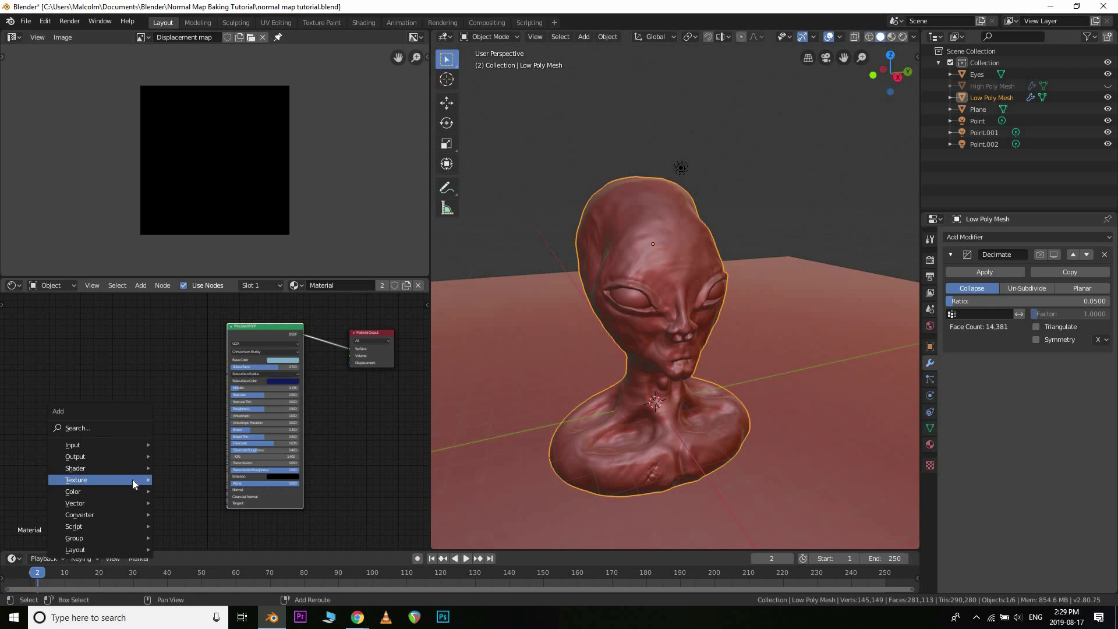
mouse_move(131, 480)
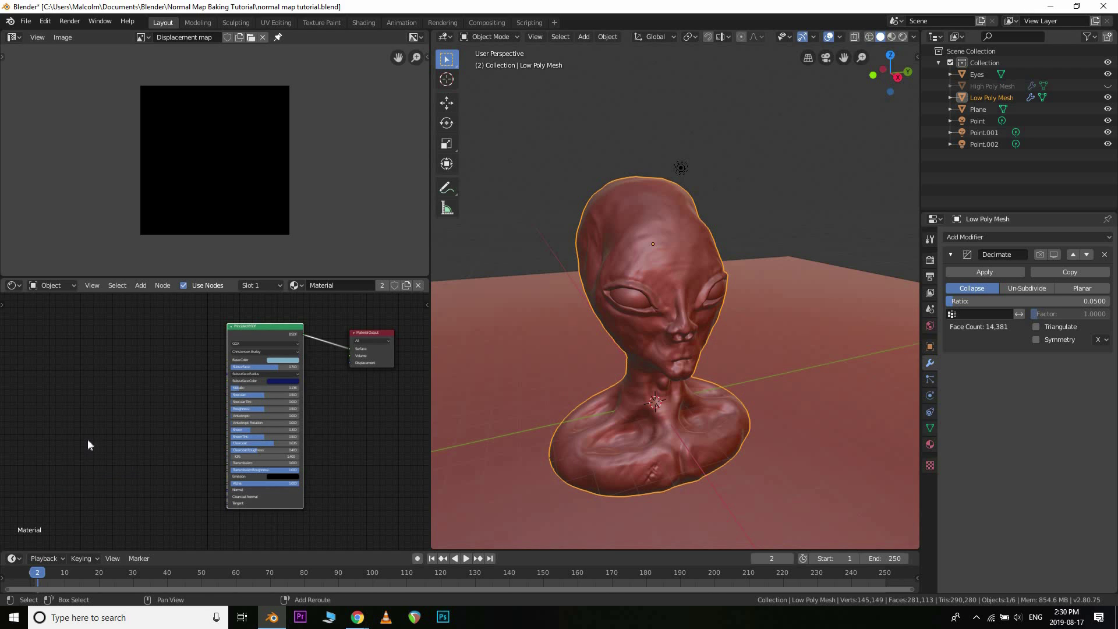
key("shift+a")
mouse_move(86, 444)
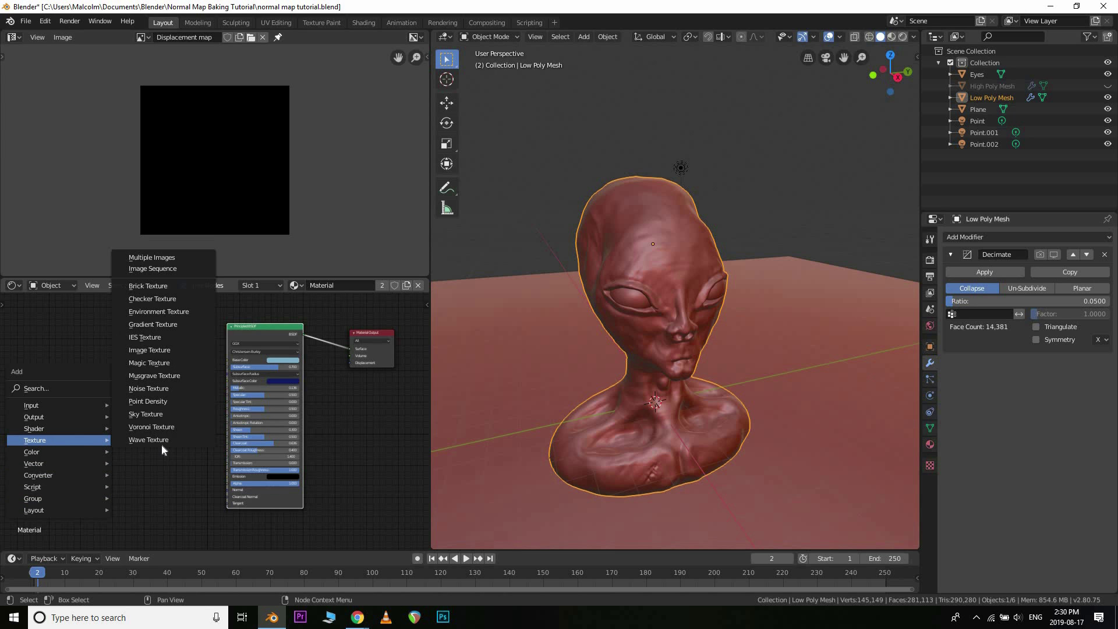
left_click(165, 351)
left_click(155, 495)
Assign the existing "Displacement map" image to the Image Texture node
scroll(178, 447, "up", 2)
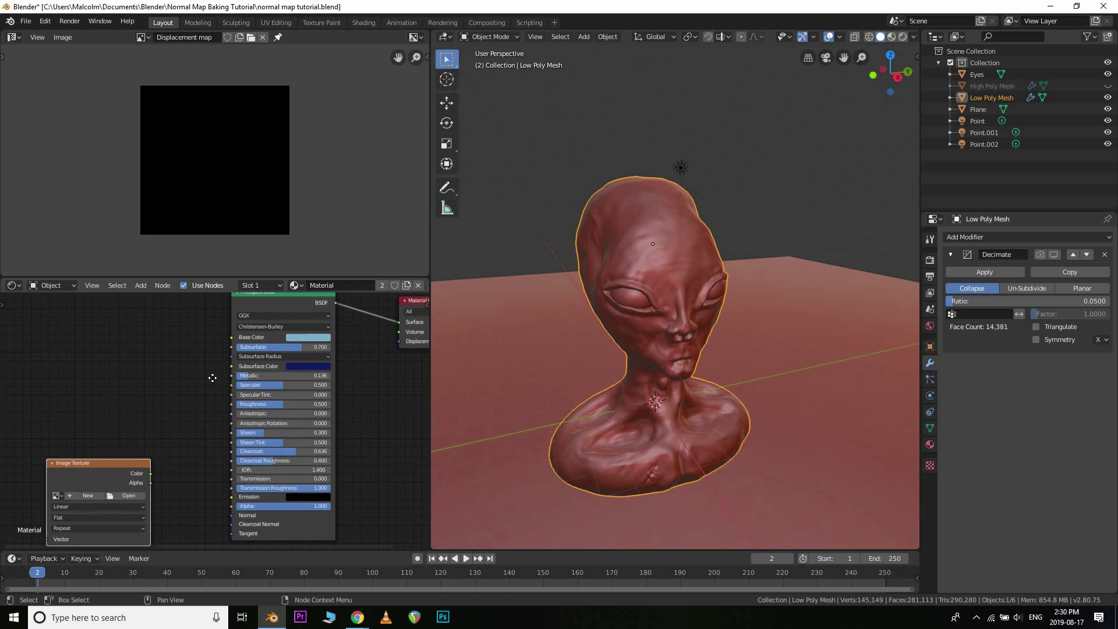
middle_click_drag(212, 377, 258, 280)
left_click_drag(97, 421, 68, 442)
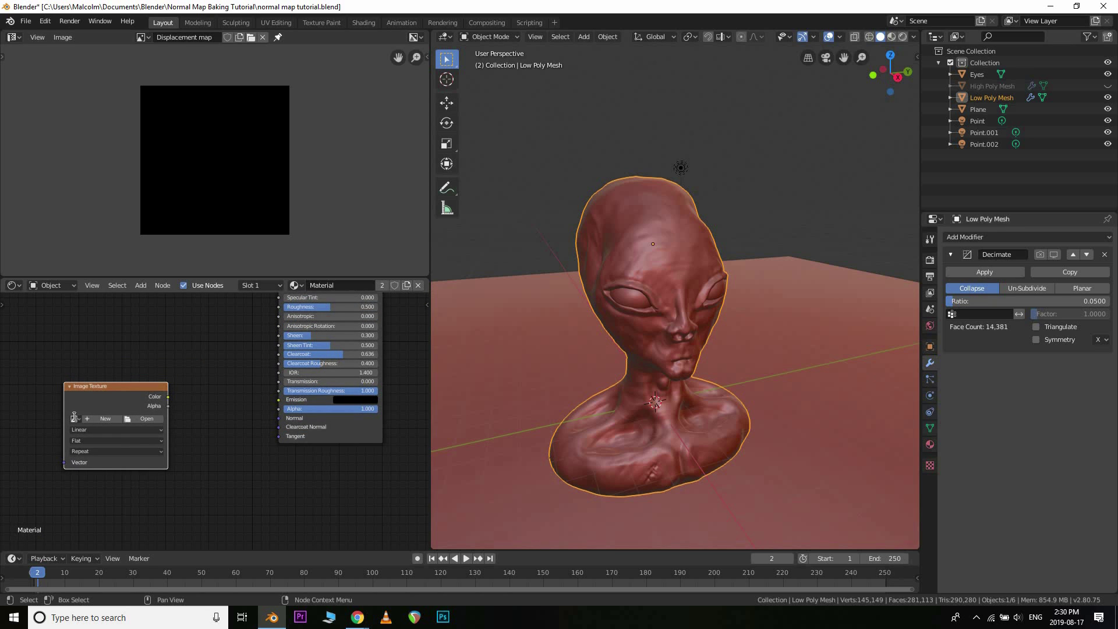
left_click(75, 419)
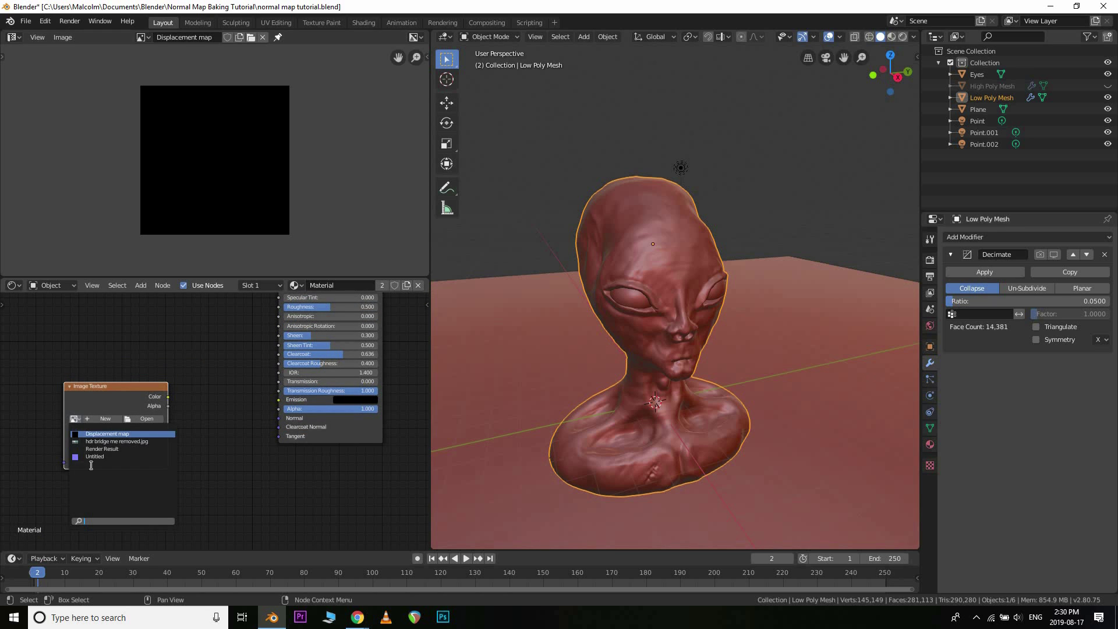
left_click(109, 434)
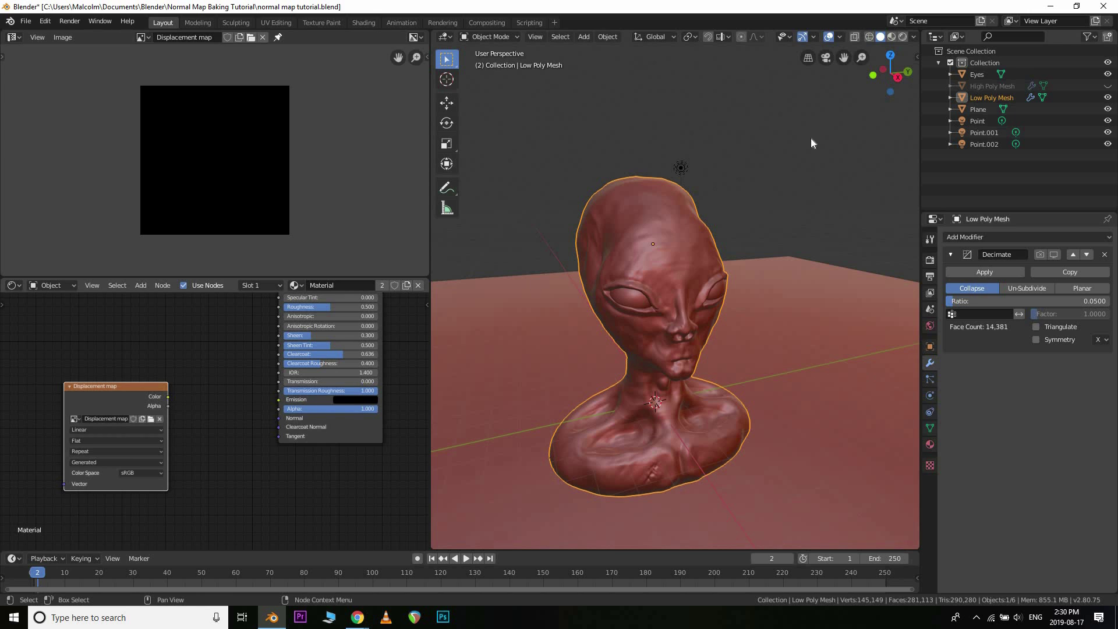
left_click(930, 445)
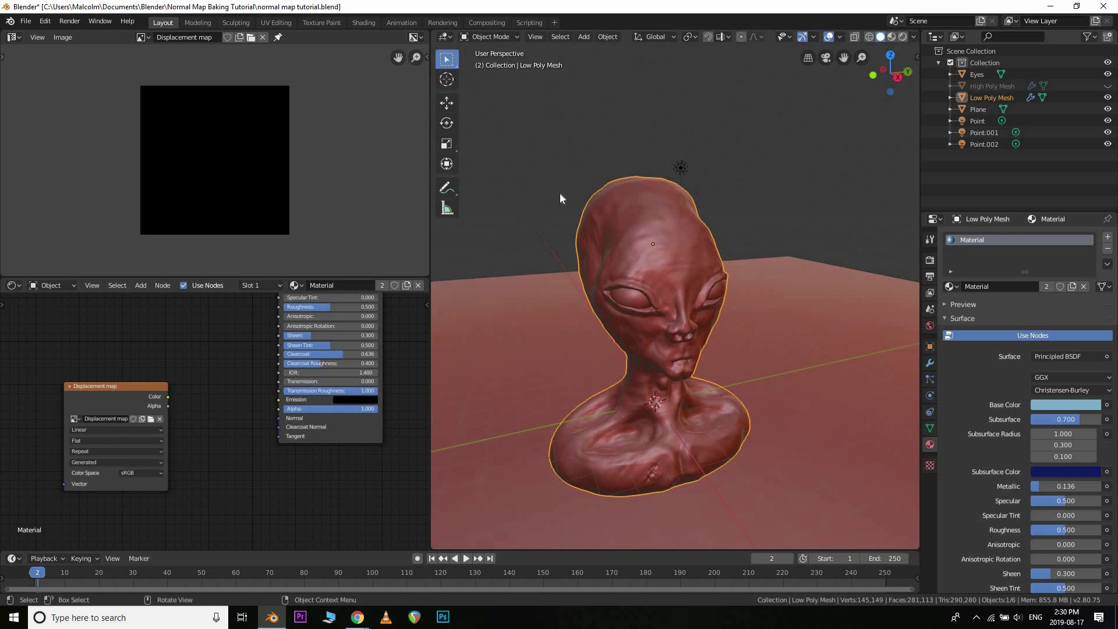
scroll(561, 199, "down", 1)
key("alt+a")
key("ctrl+z")
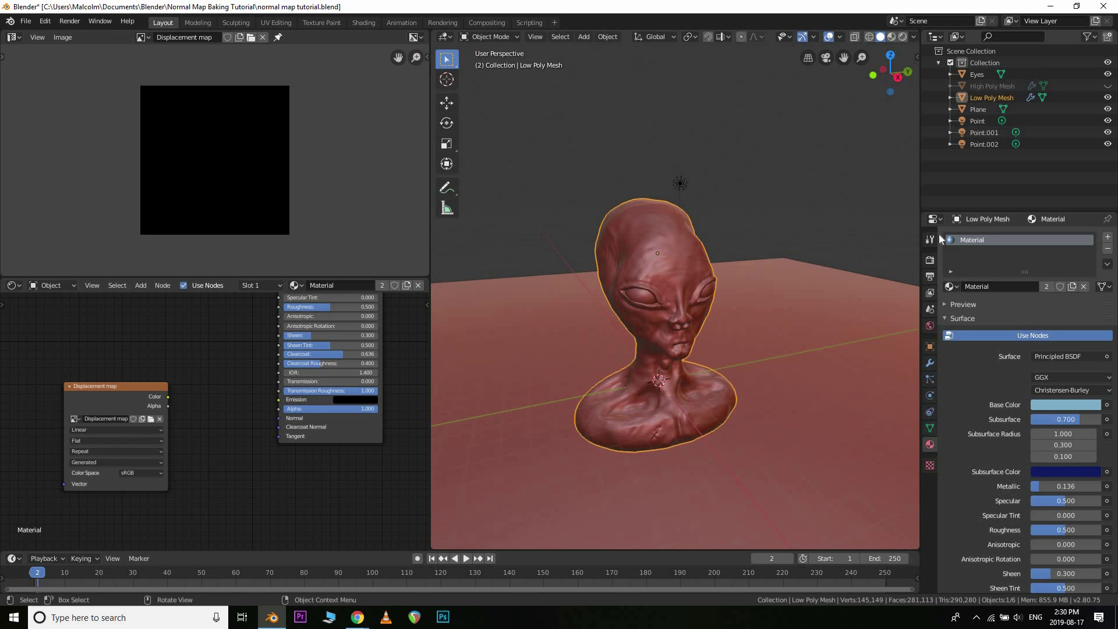
Switch the scene's render engine to Cycles and use GPU Compute as the render device
left_click(930, 260)
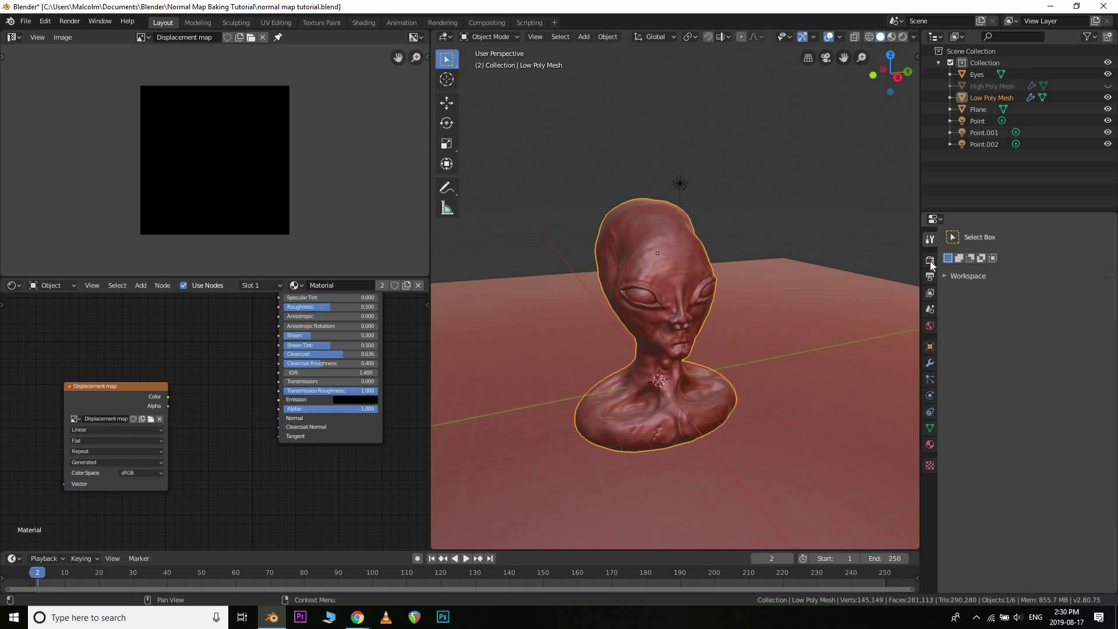
left_click(1067, 239)
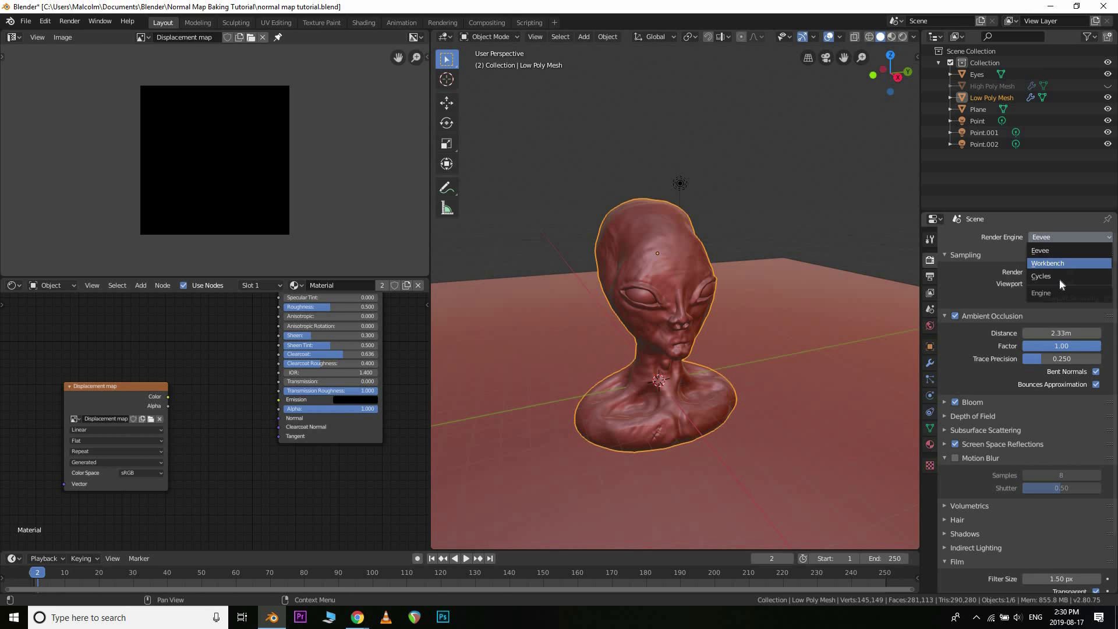
left_click(1060, 279)
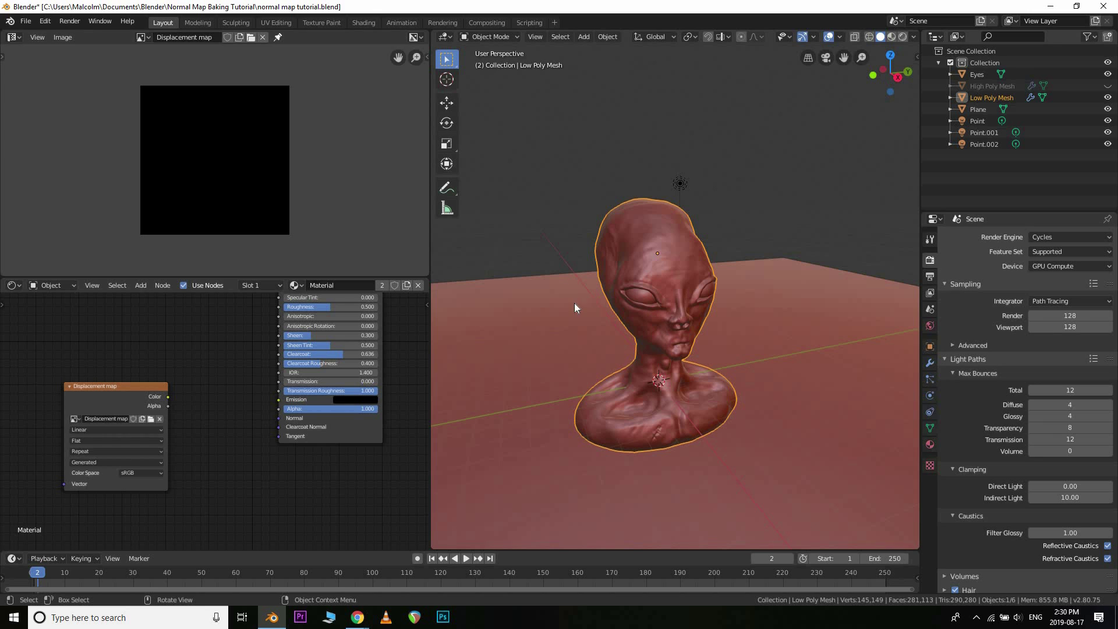
scroll(983, 344, "down", 8)
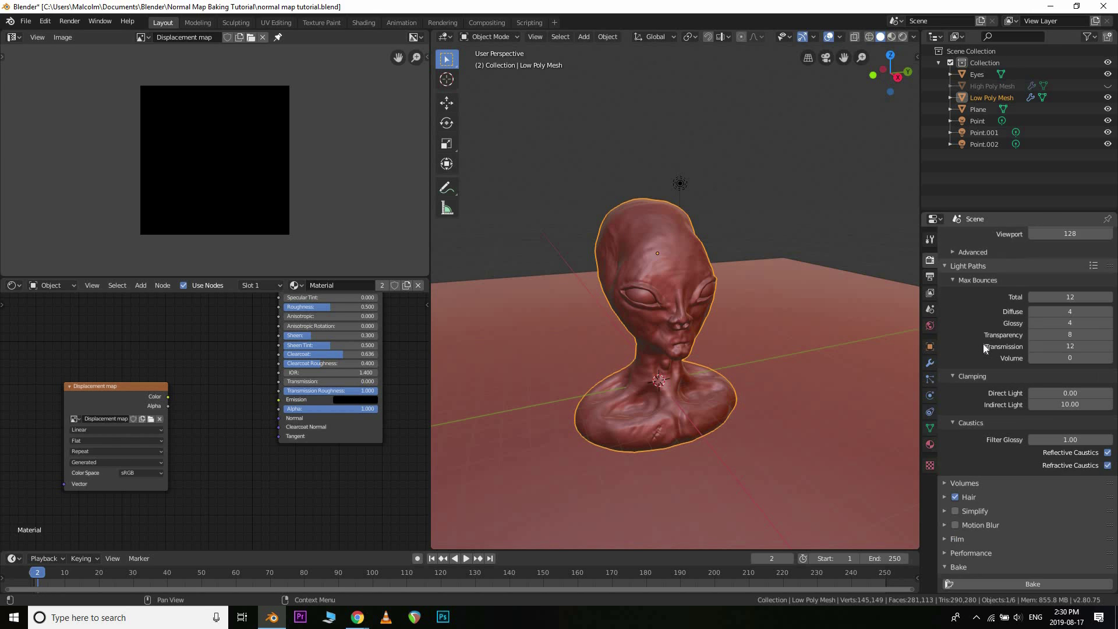
scroll(990, 306, "up", 8)
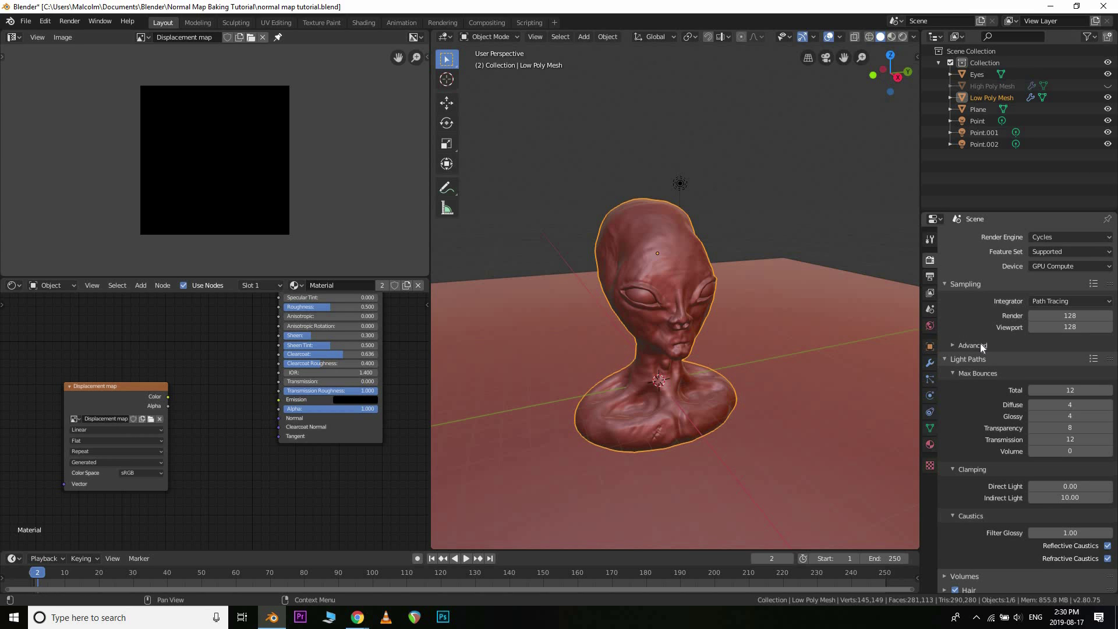
scroll(980, 344, "down", 4)
scroll(982, 340, "up", 4)
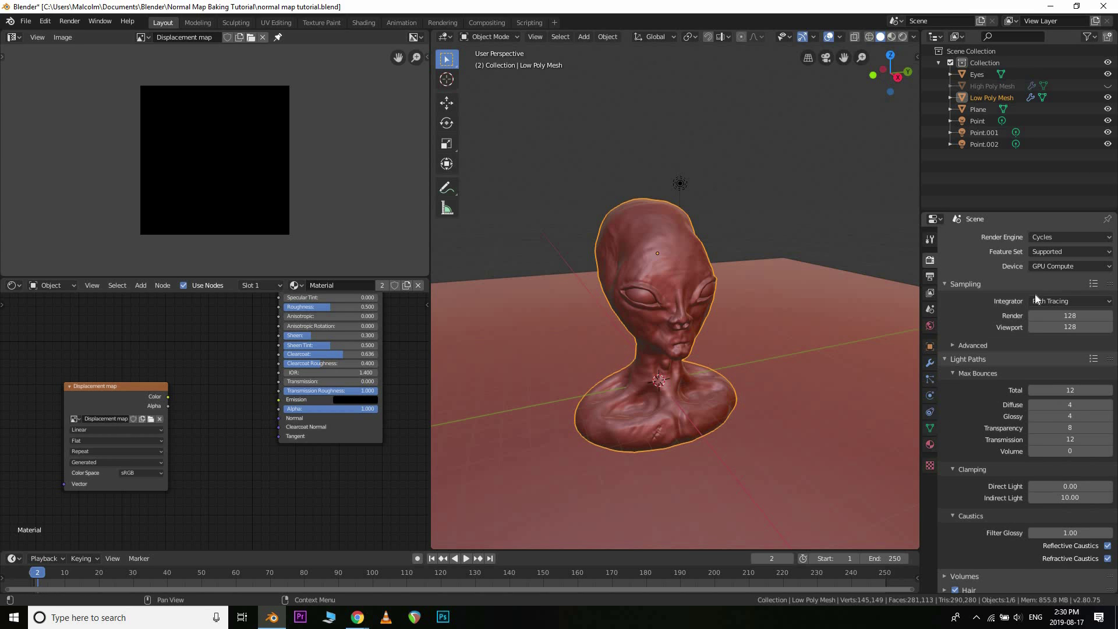
left_click(1066, 263)
Set the Cycles bake type to Normal with Selected to Active enabled
scroll(980, 435, "down", 10)
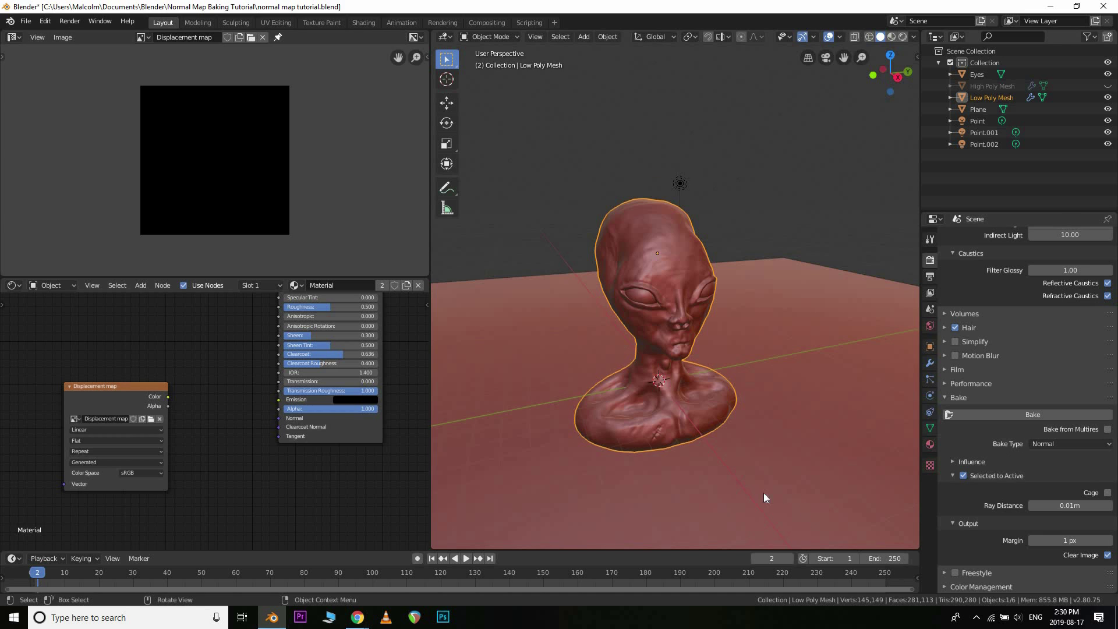
scroll(764, 493, "up", 6)
scroll(752, 478, "down", 4)
scroll(755, 432, "up", 1)
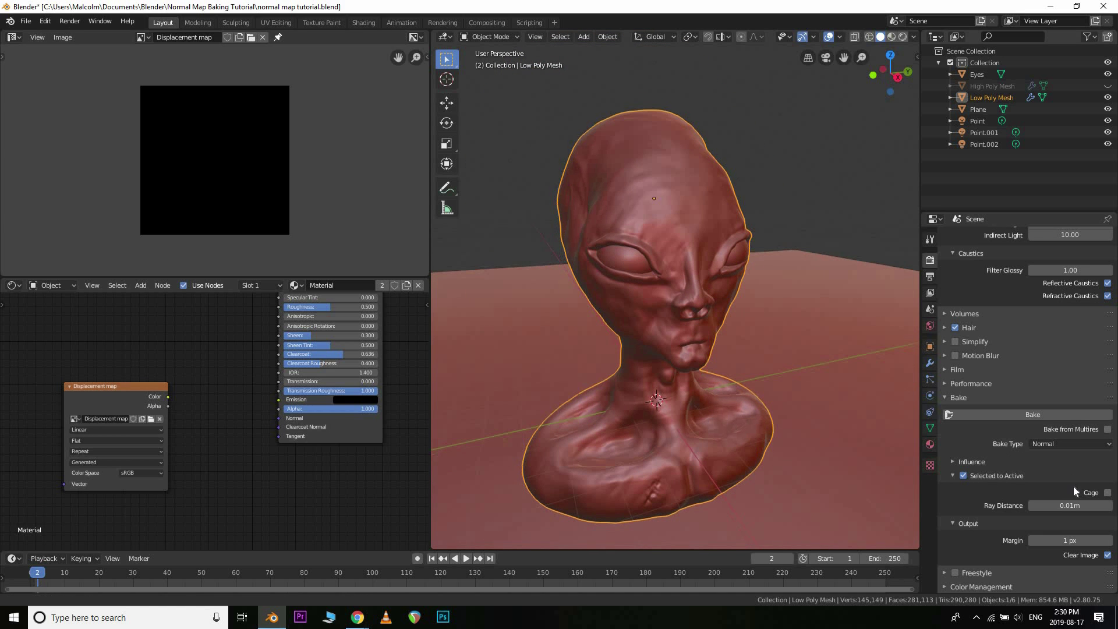
left_click(1056, 445)
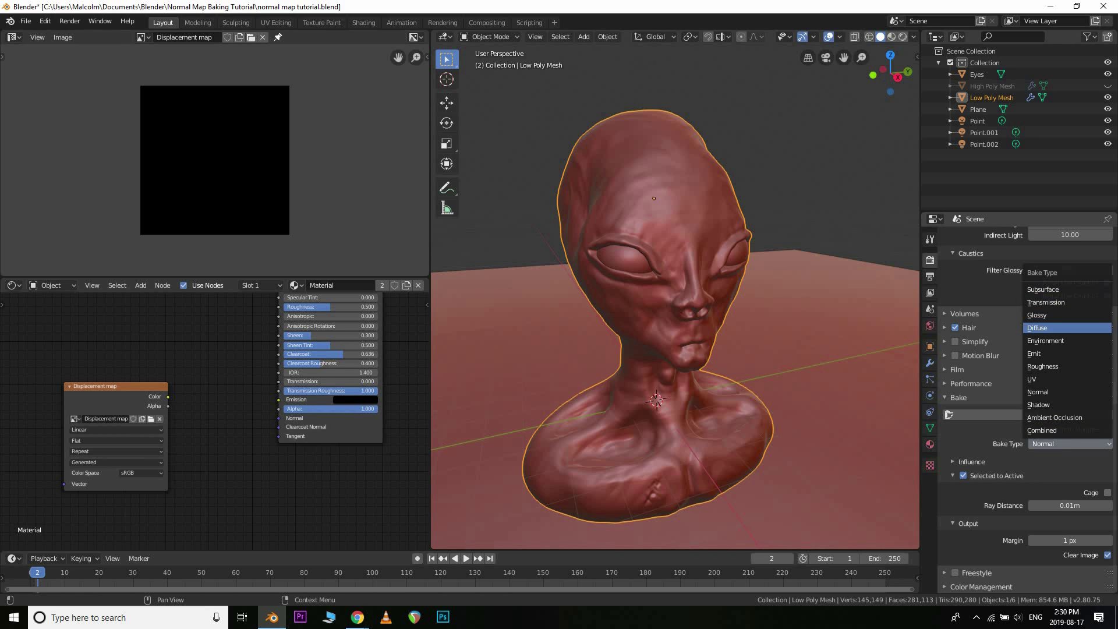
left_click(1078, 390)
left_click(1074, 442)
left_click(1051, 391)
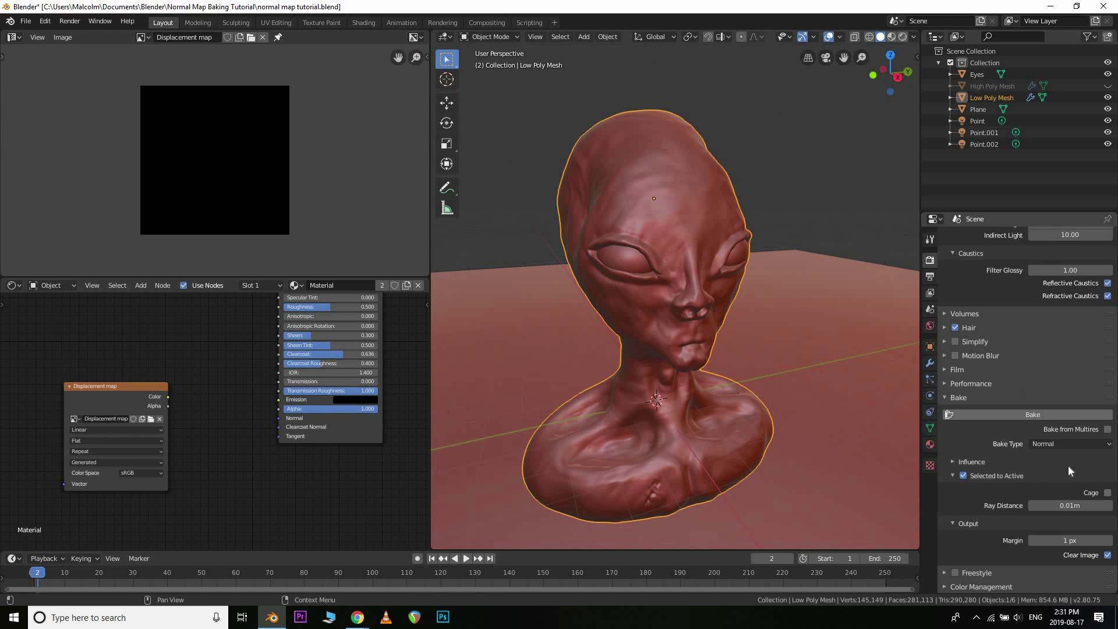
left_click(964, 476)
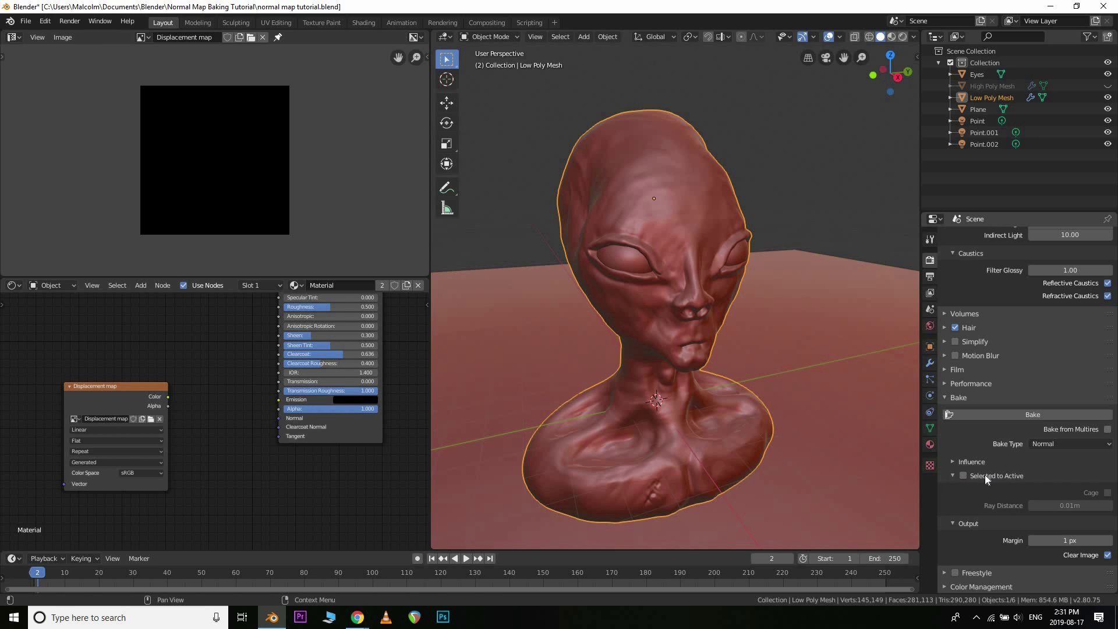
left_click(964, 476)
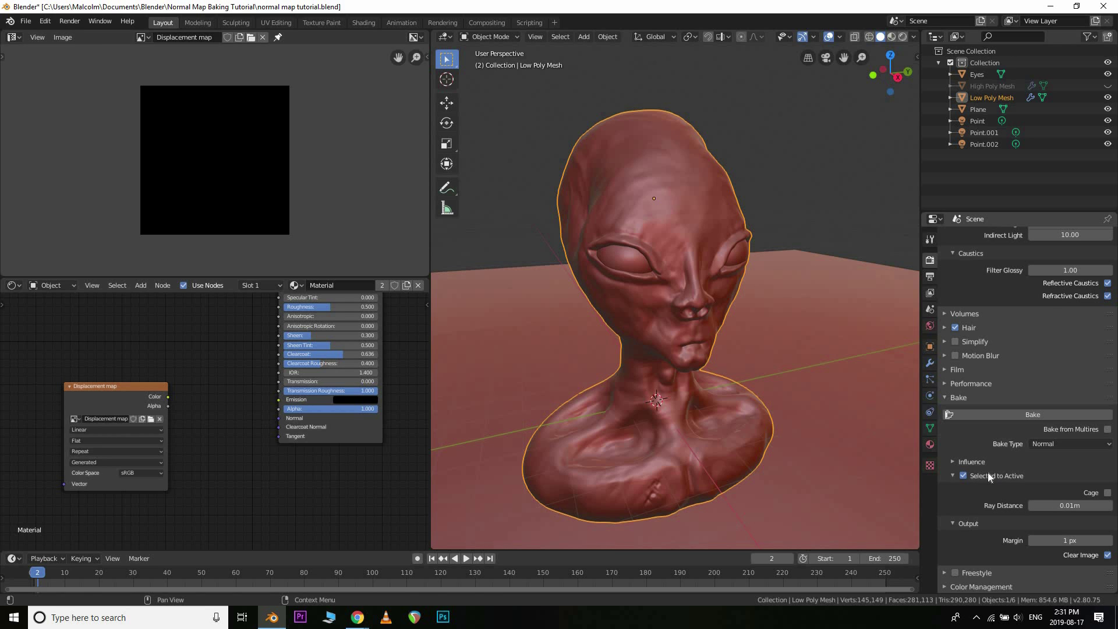
Hide the Eyes object and make the High Poly Mesh visible
left_click(1108, 86)
left_click(1108, 74)
left_click(1108, 86)
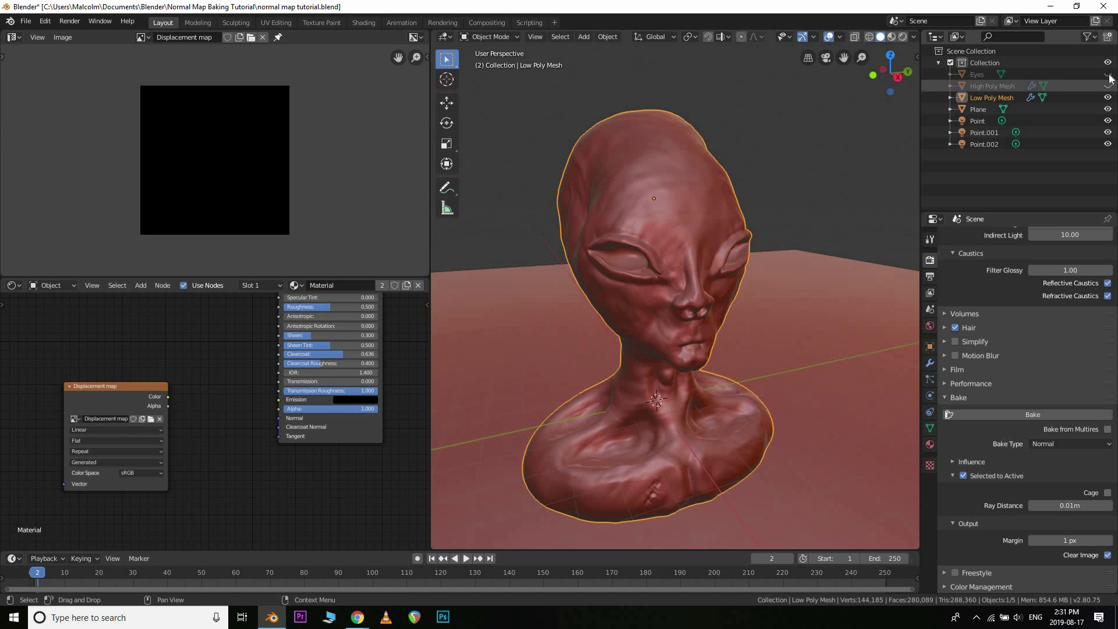
left_click(1108, 86)
left_click(1108, 74)
left_click(1108, 74)
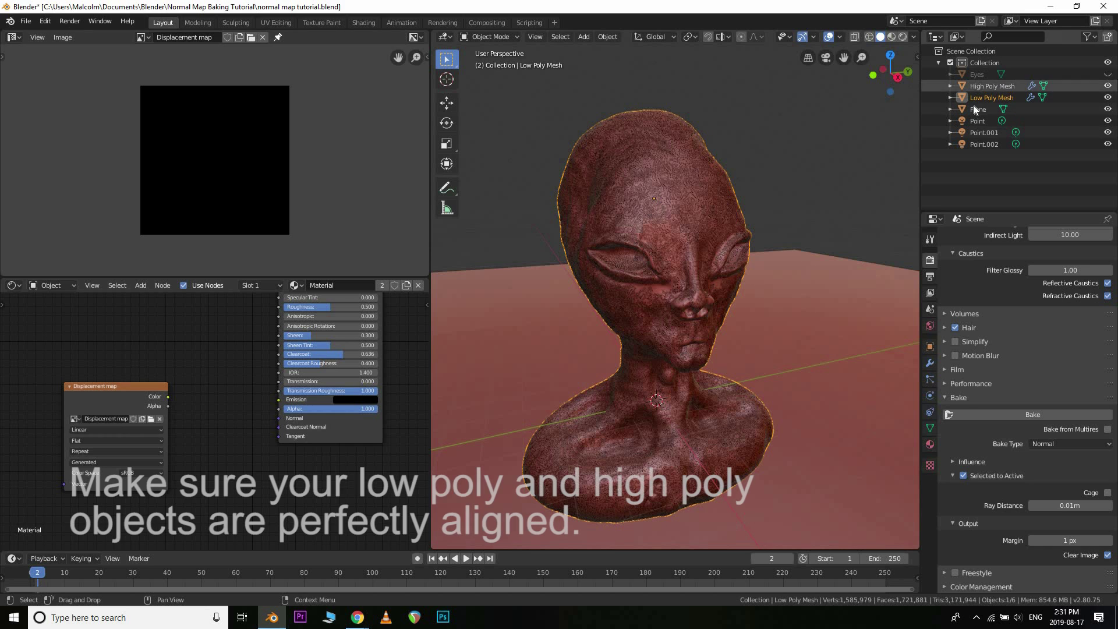
Select the High Poly Mesh and add the Low Poly Mesh to the selection as the active object
left_click(997, 86)
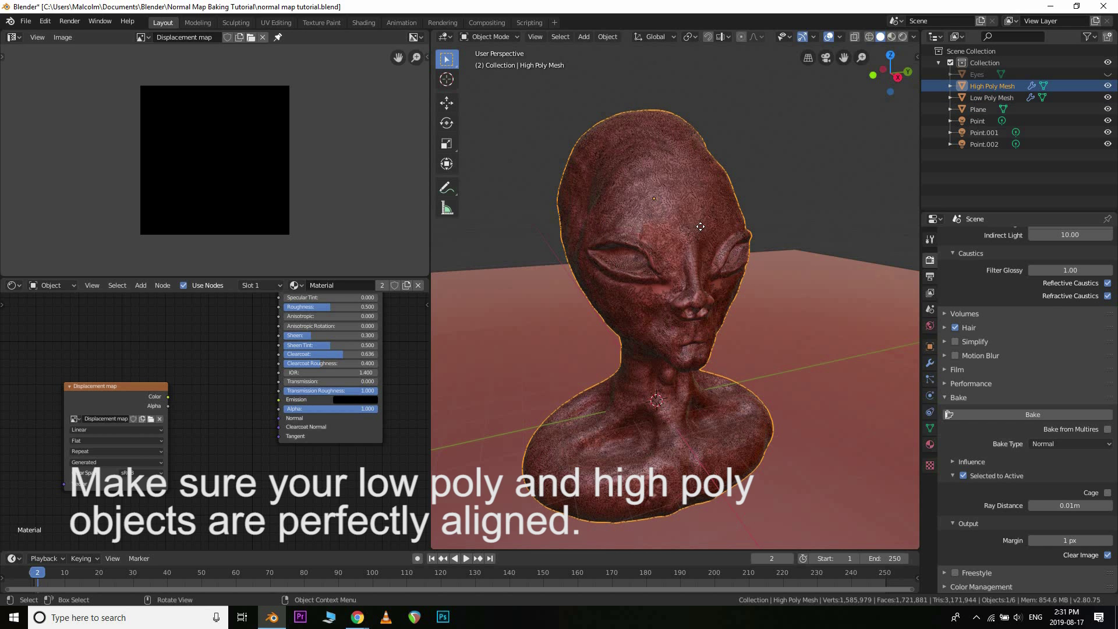
key("g")
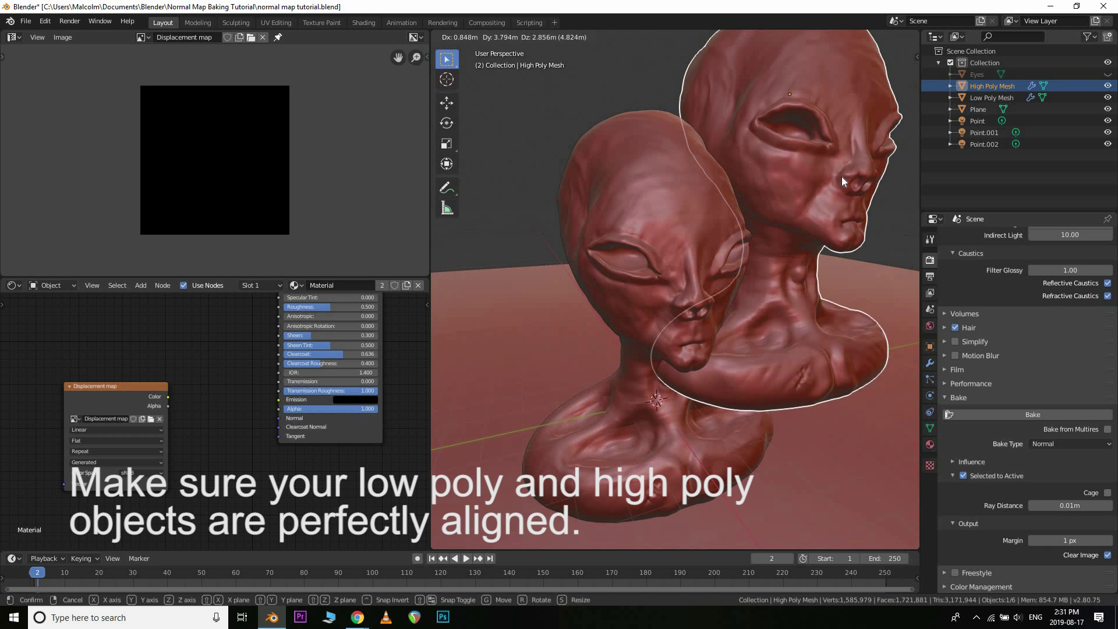
key("Escape")
left_click(983, 101, "ctrl")
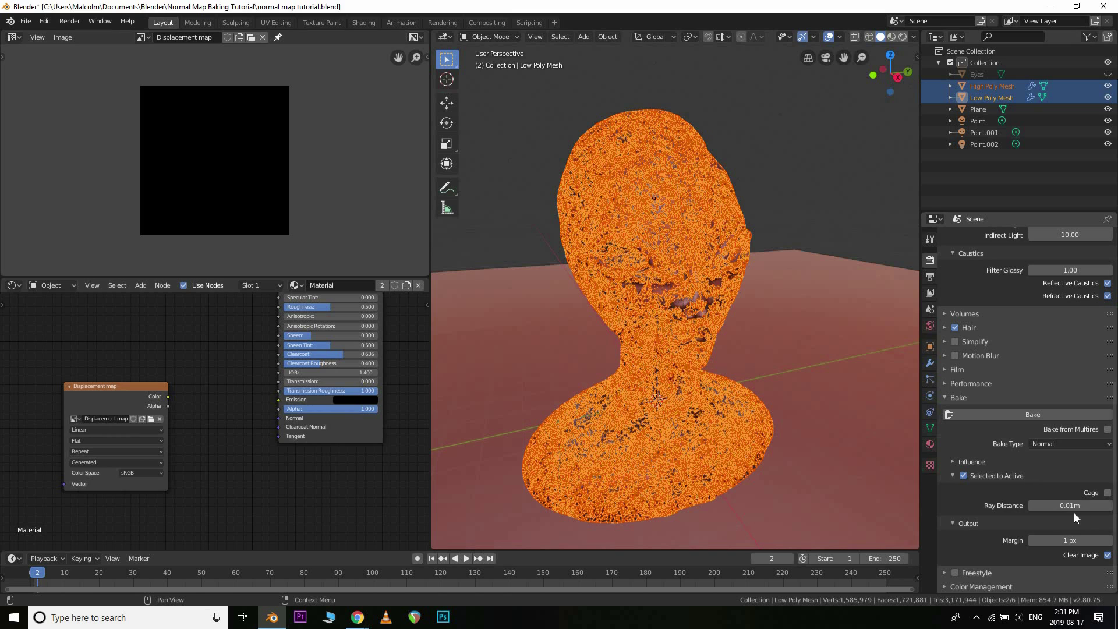
left_click(1057, 505)
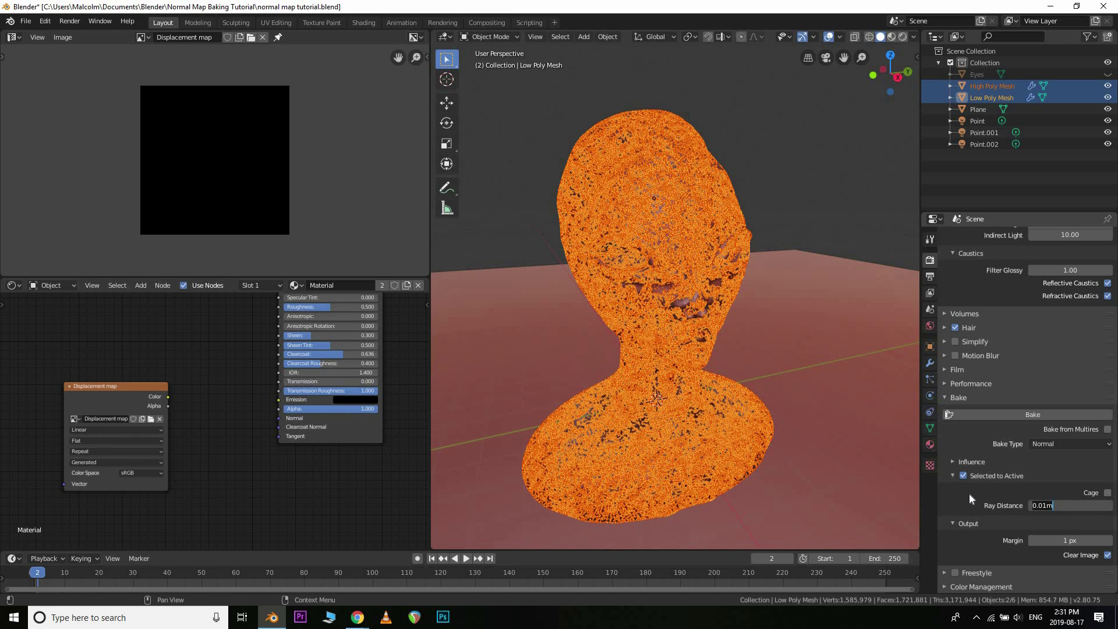
key("Return")
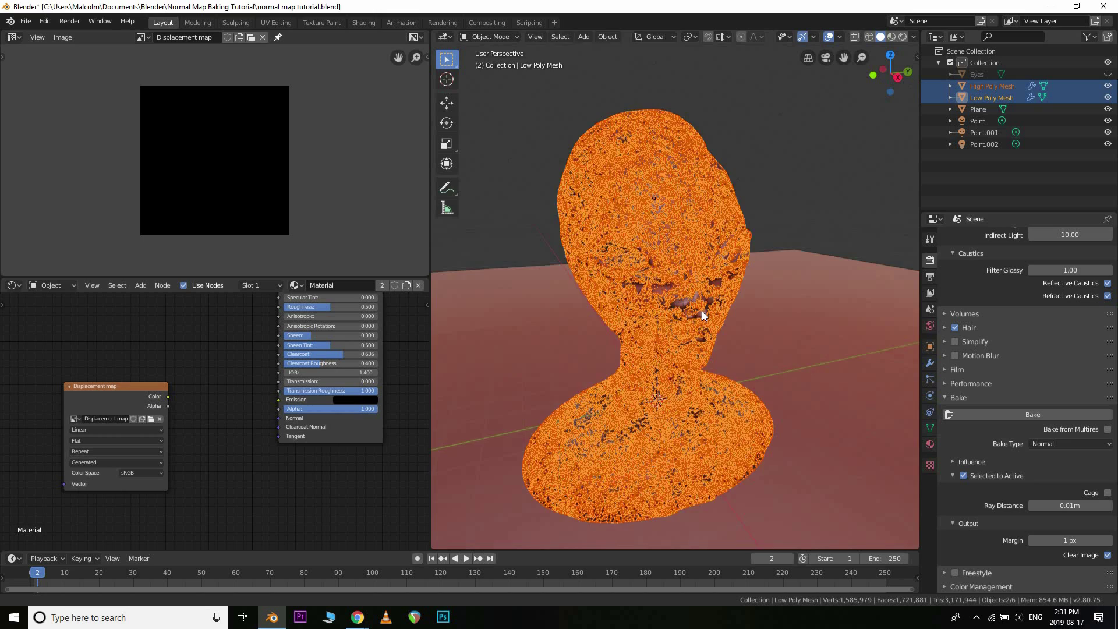
scroll(702, 311, "up", 3)
middle_click_drag(705, 369, 652, 455)
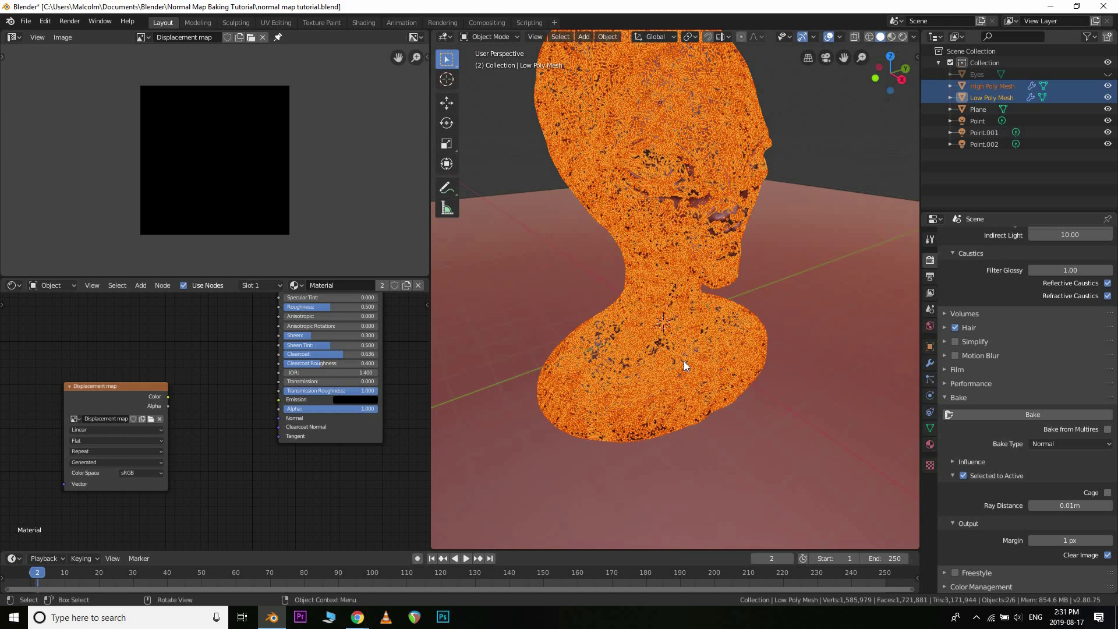
scroll(675, 257, "down", 1)
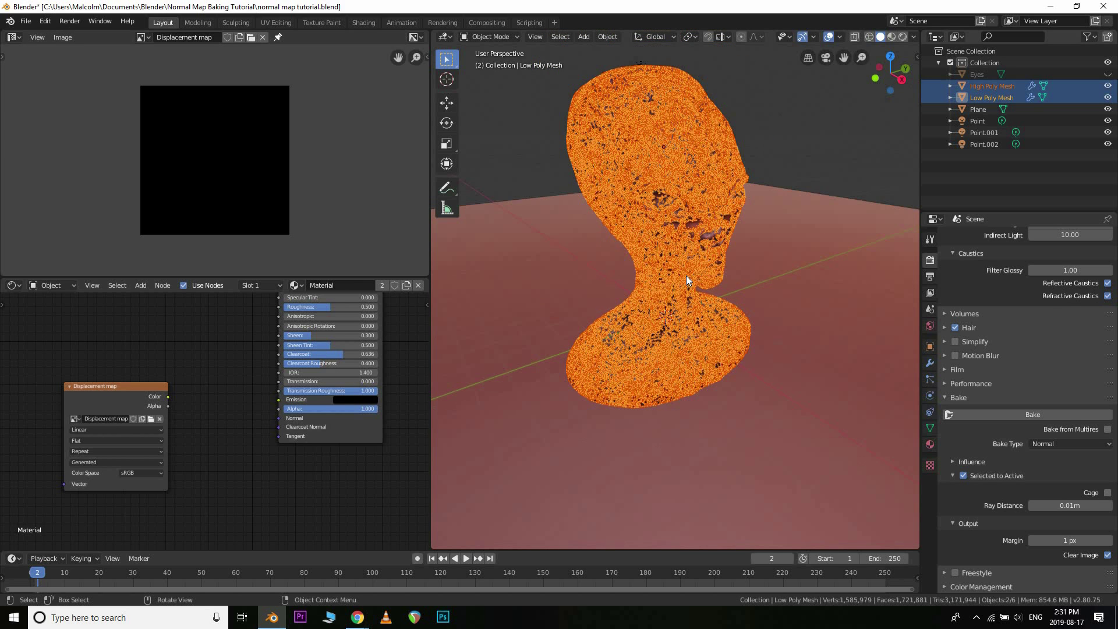
scroll(687, 275, "up", 1)
middle_click_drag(742, 299, 757, 347, "shift")
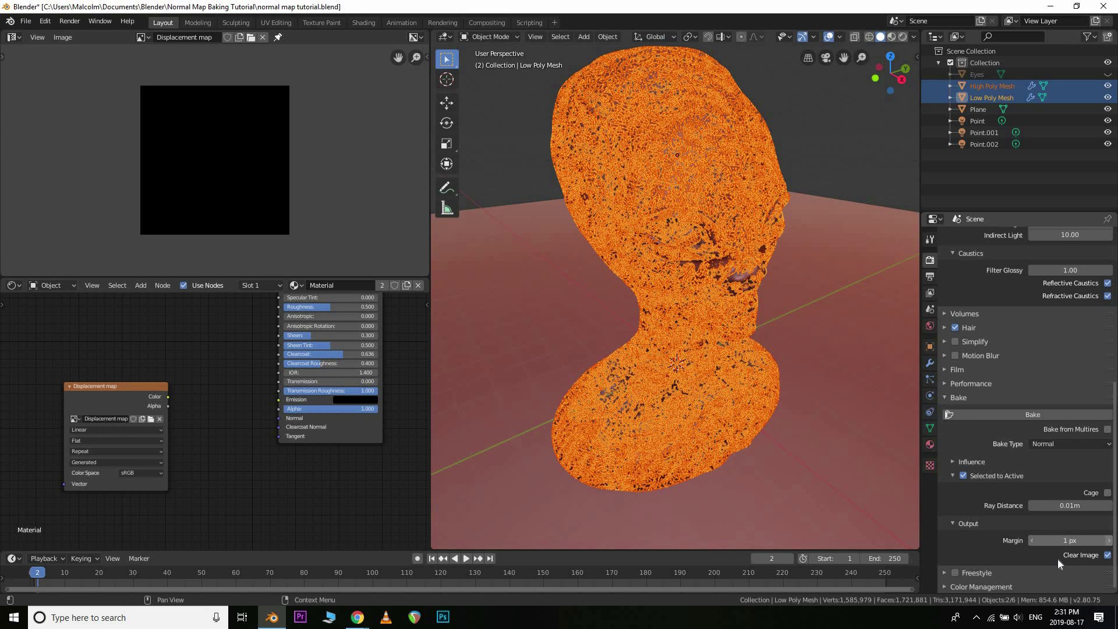
scroll(198, 124, "up", 2)
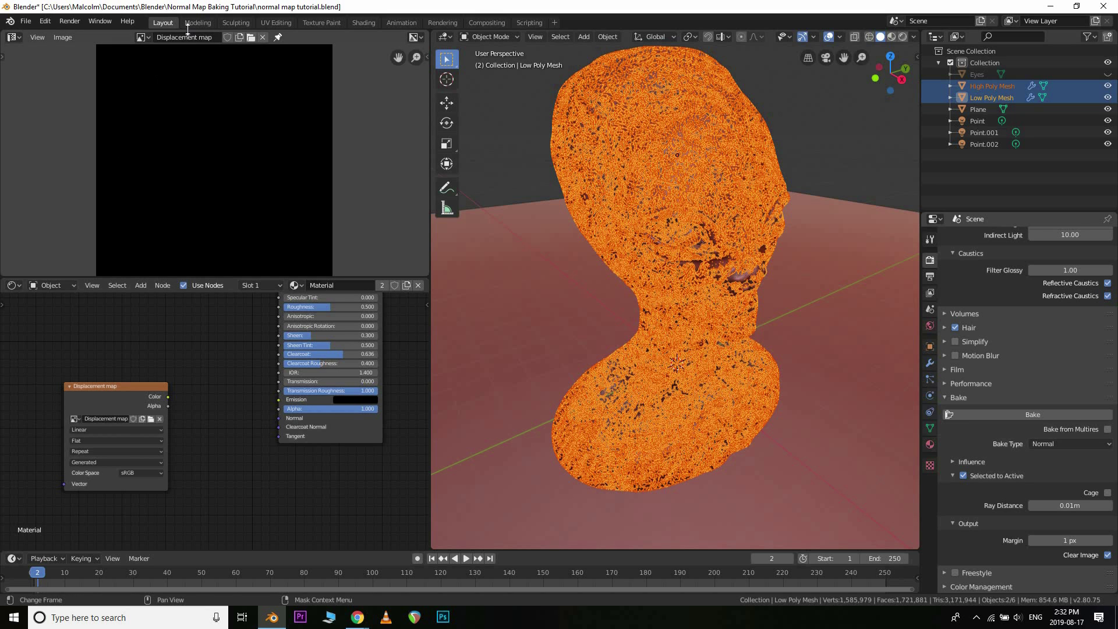
Set the bake output margin to 16 px
left_click(1069, 541)
type("6")
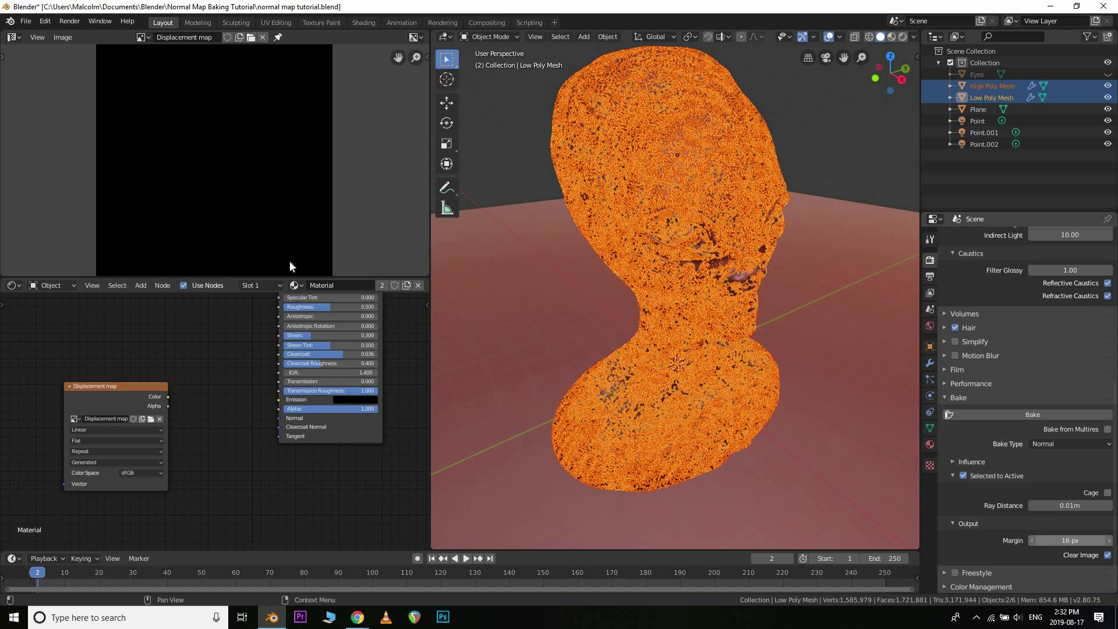
key("Return")
scroll(228, 198, "down", 2)
scroll(227, 197, "up", 2)
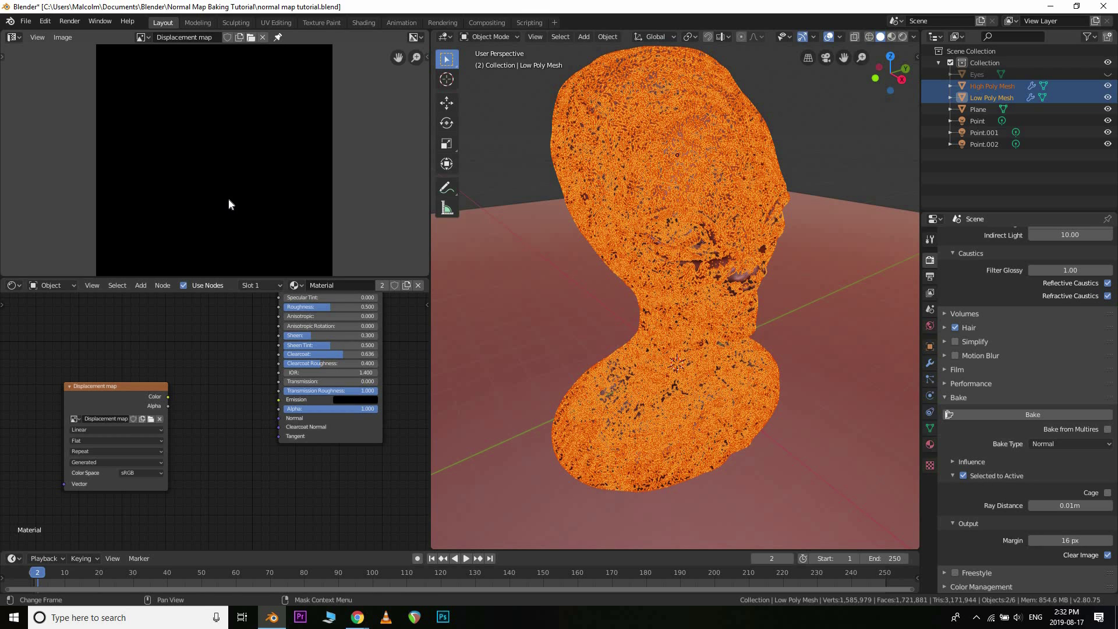
scroll(231, 198, "down", 1)
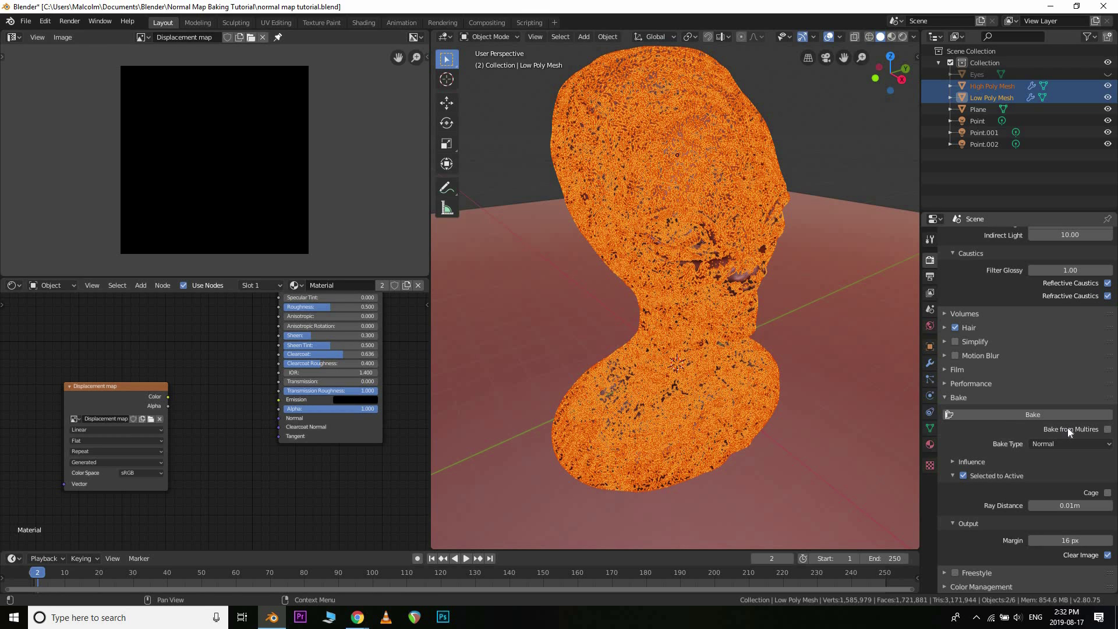
Bake the normal map from the High Poly Mesh to the Low Poly Mesh and inspect the baked image
left_click(1052, 415)
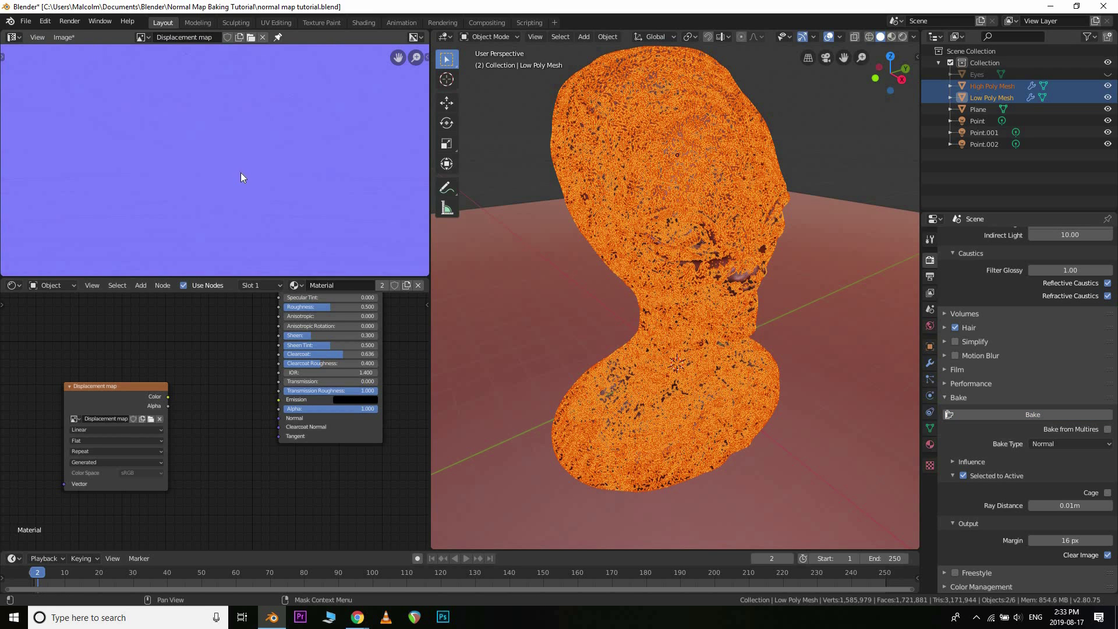
scroll(241, 172, "down", 3)
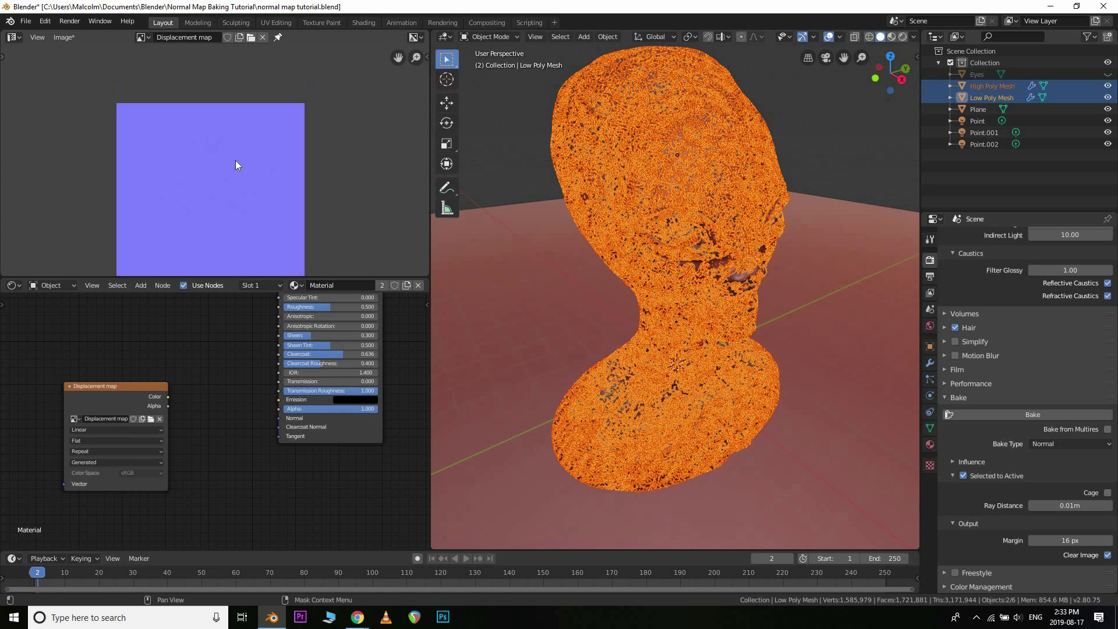
scroll(236, 165, "up", 3)
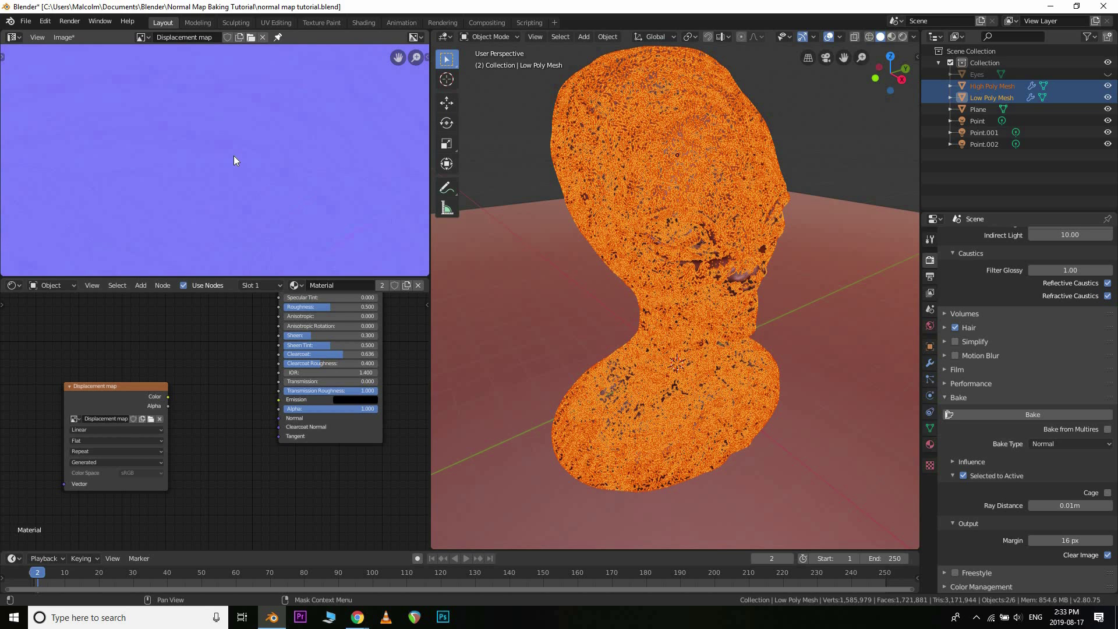
middle_click_drag(221, 208, 244, 133)
scroll(253, 184, "up", 3)
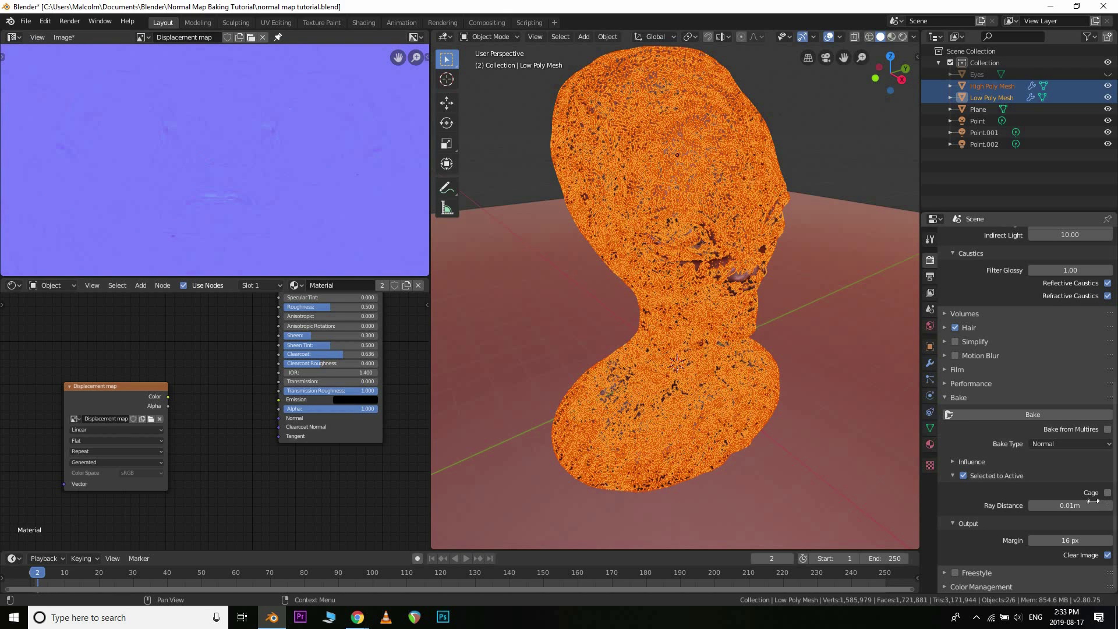
scroll(276, 226, "down", 3)
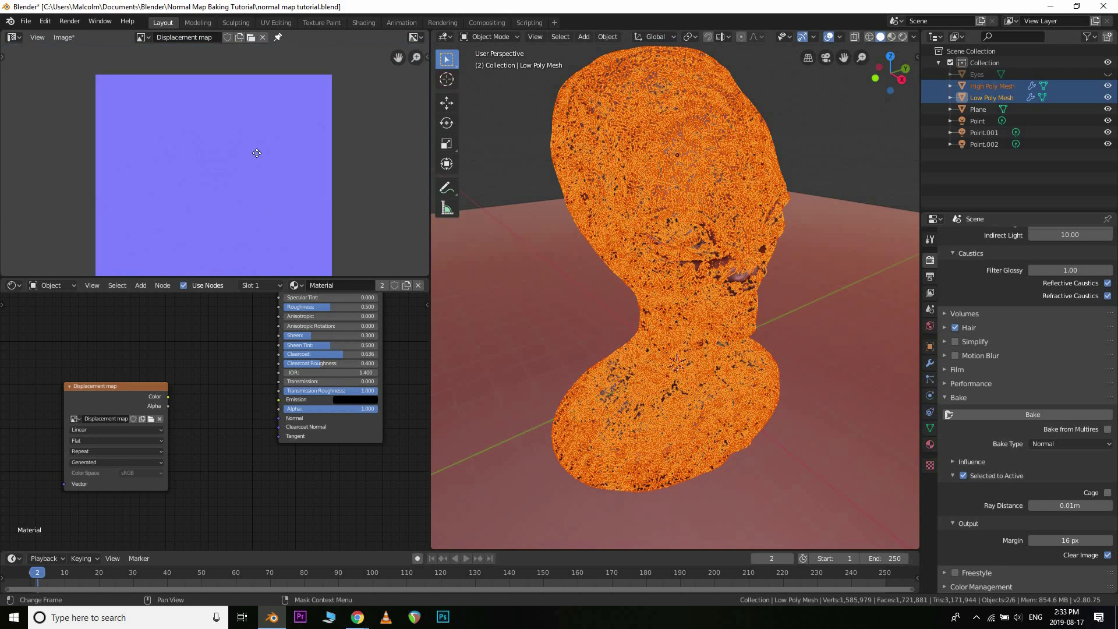
Set the bake ray distance to 0.5 m and bake the normal map again
left_click(1074, 507)
key("BackSpace")
key("BackSpace")
key("BackSpace")
key("BackSpace")
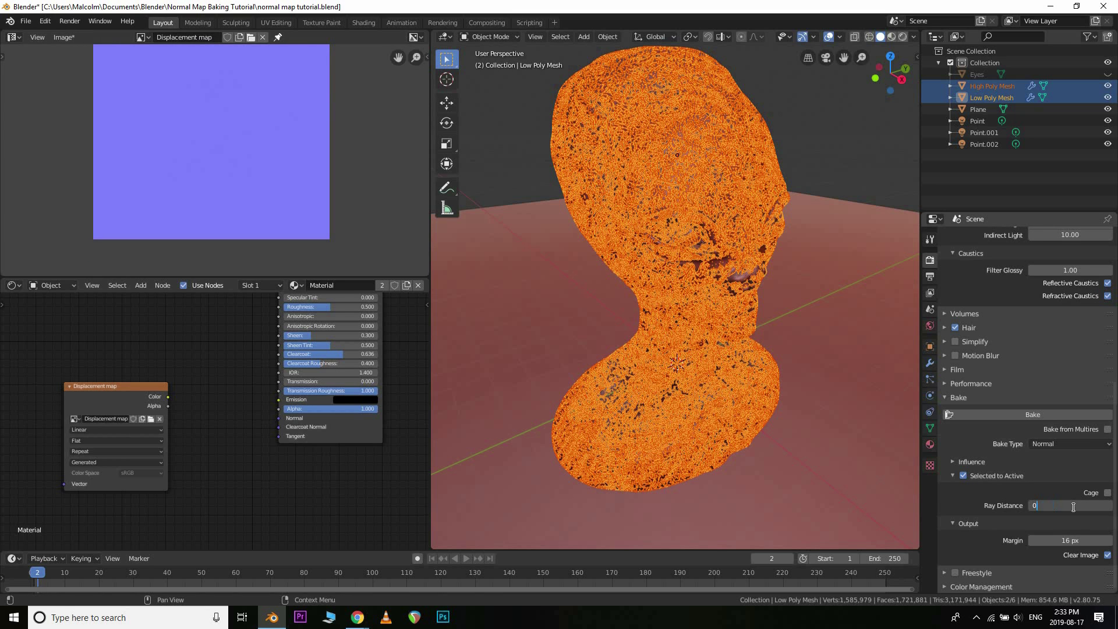
type(".5")
key("Return")
left_click(1052, 415)
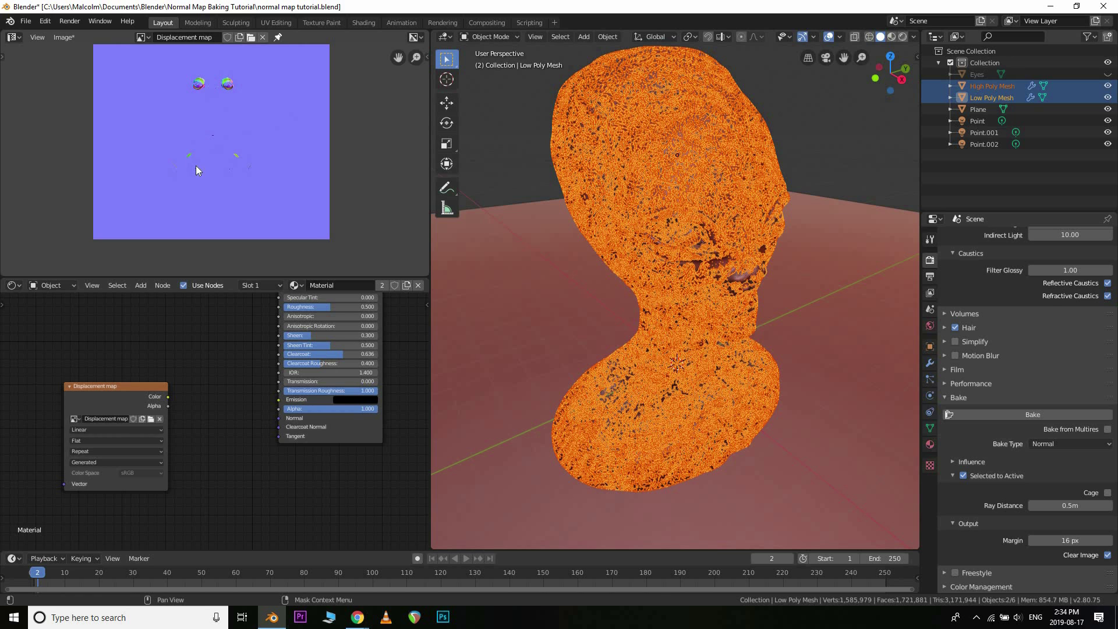
Examine the baked normal map closely for discoloured areas
scroll(195, 166, "up", 2)
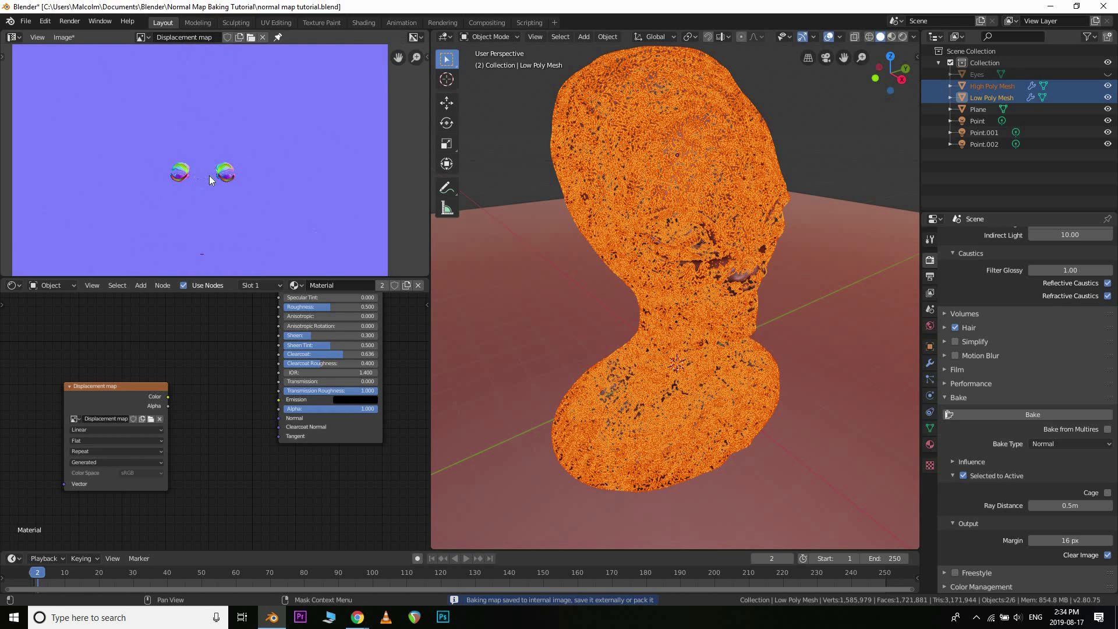
scroll(209, 176, "up", 2)
scroll(229, 198, "down", 2)
scroll(233, 186, "up", 3)
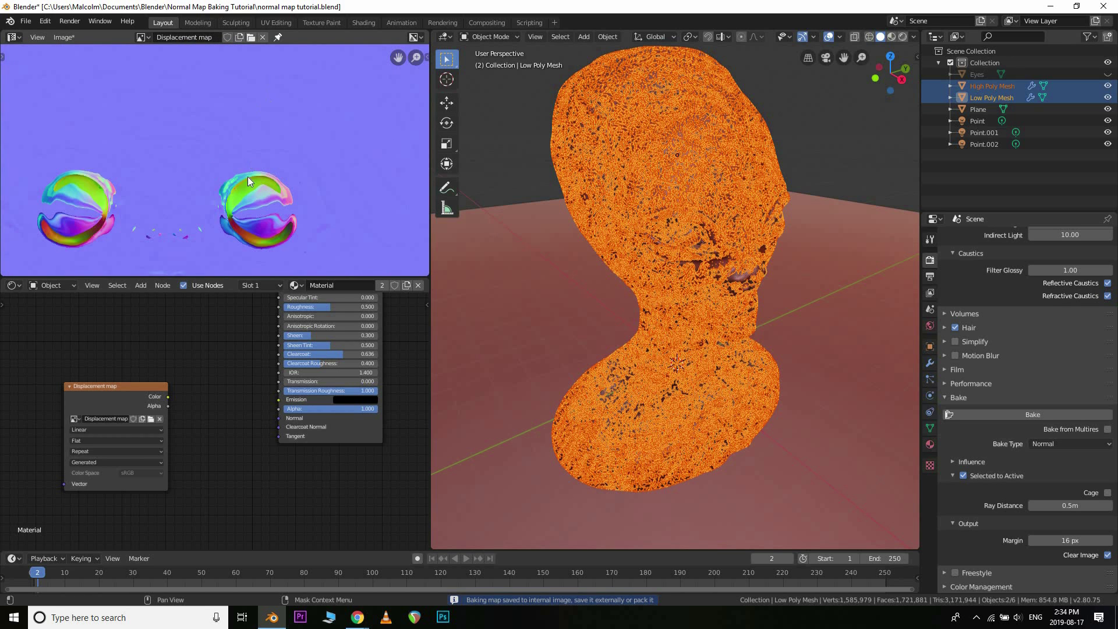
scroll(244, 191, "up", 2)
scroll(246, 204, "down", 3)
scroll(257, 170, "up", 4)
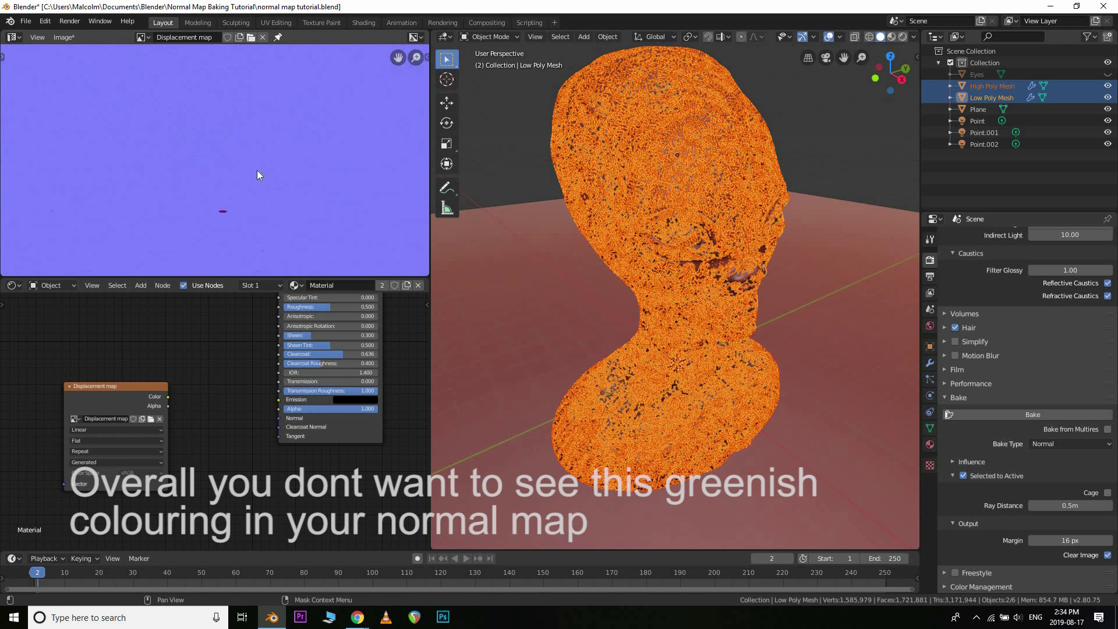
scroll(274, 192, "down", 3)
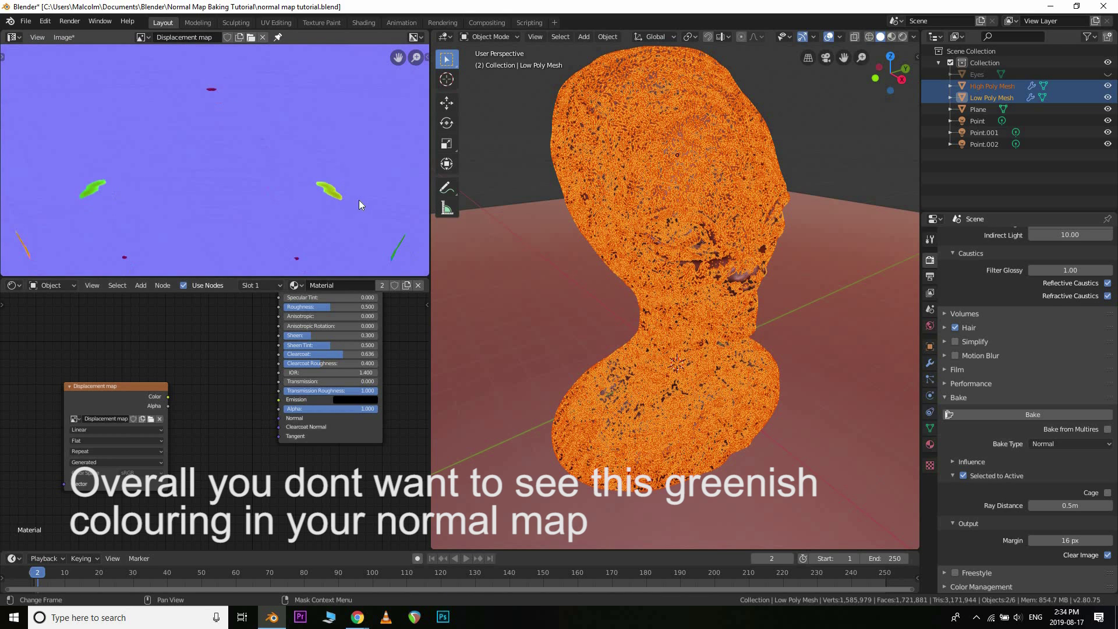
scroll(355, 209, "up", 3)
scroll(353, 216, "down", 1)
middle_click_drag(252, 175, 153, 144)
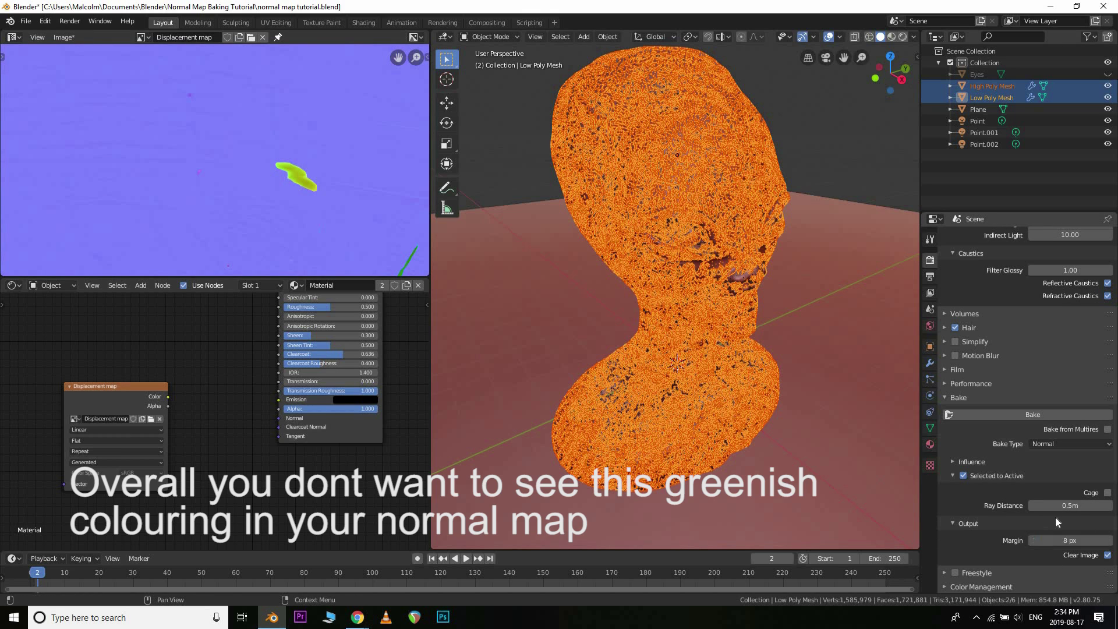
Set the bake ray distance to 0.1 m, rebake the normal map and inspect it
left_click(1043, 506)
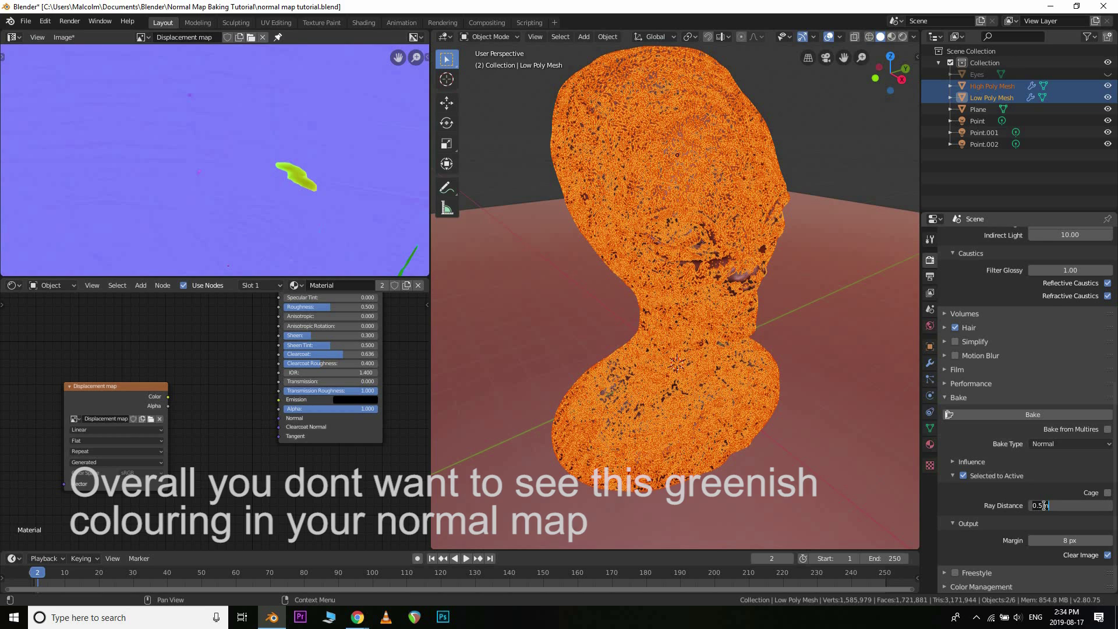
type("0.1")
key("Return")
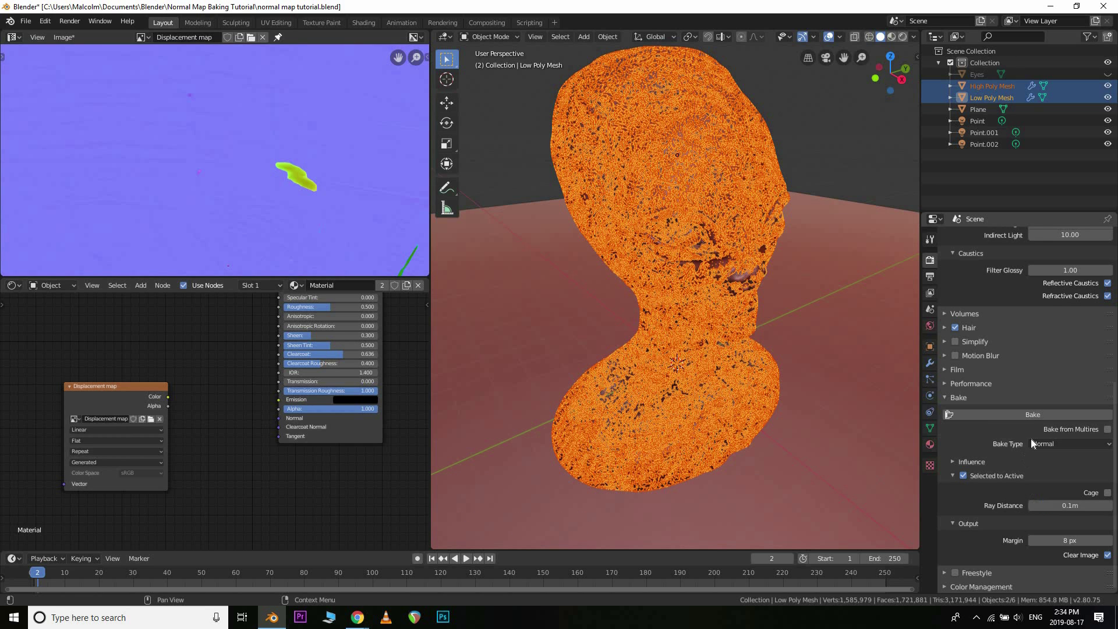
left_click(1048, 414)
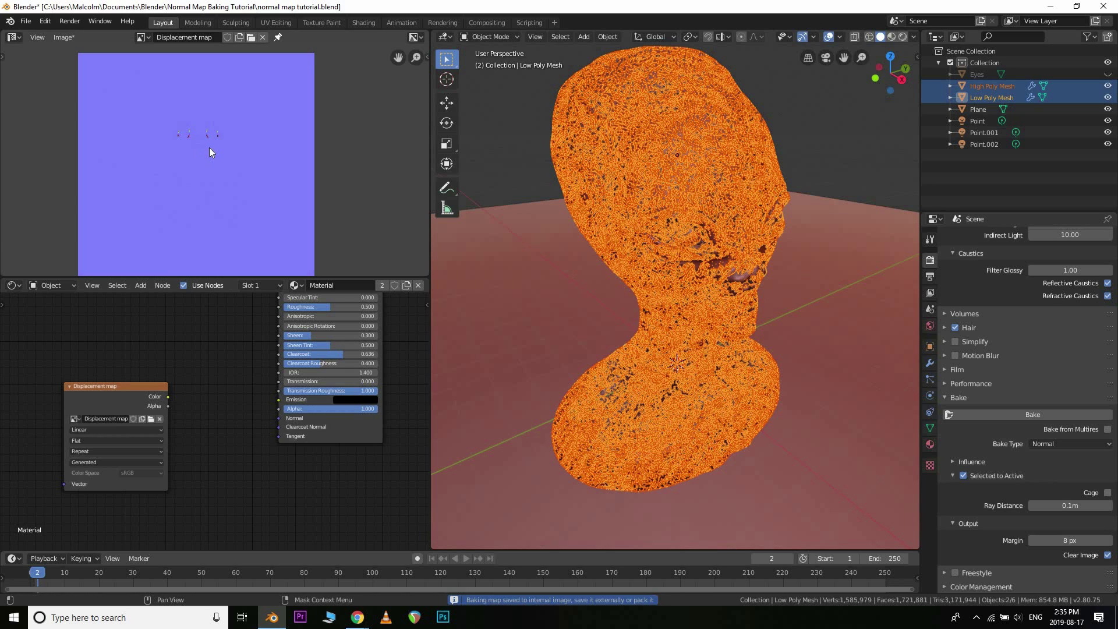
scroll(209, 146, "up", 7)
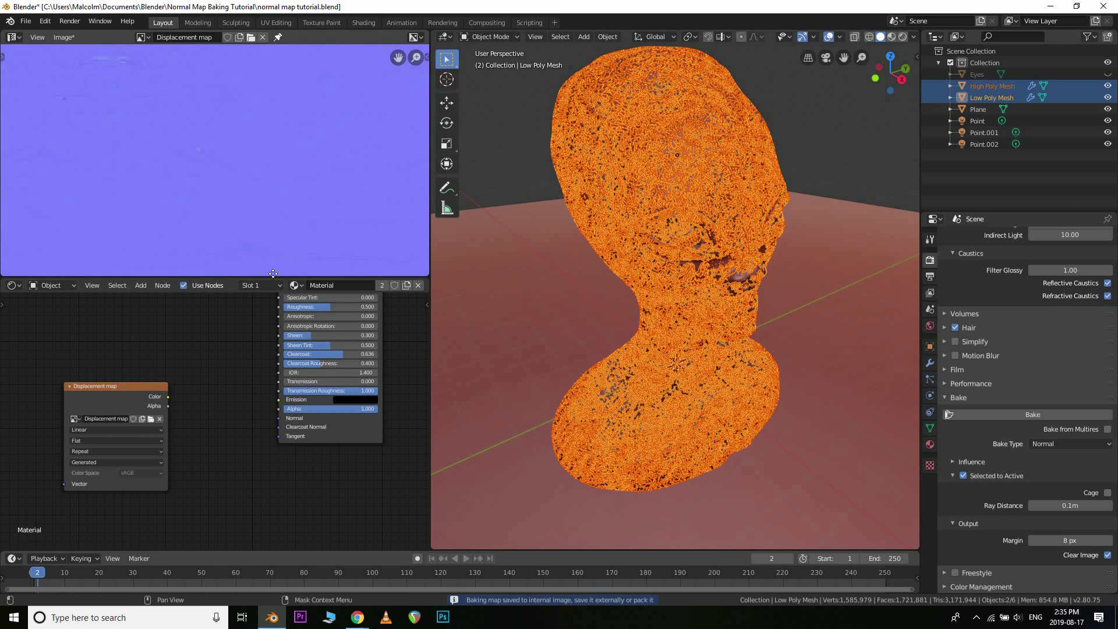
Inspect the baked normal map up close for colour artefacts and fit the whole image back in view
scroll(260, 187, "up", 3)
scroll(282, 205, "down", 3)
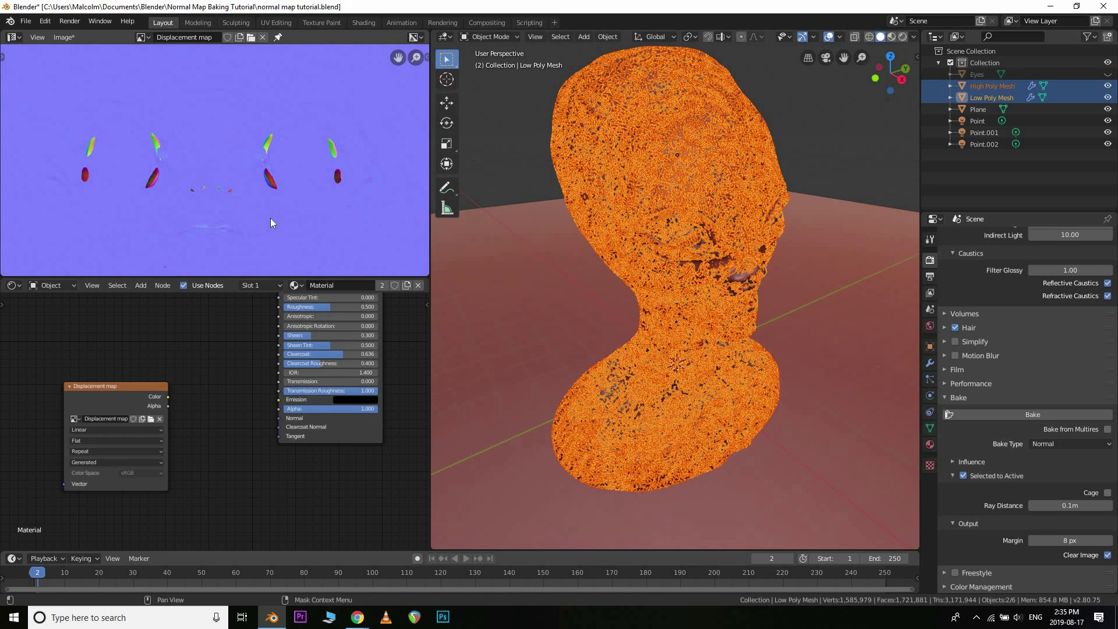
scroll(243, 194, "down", 5)
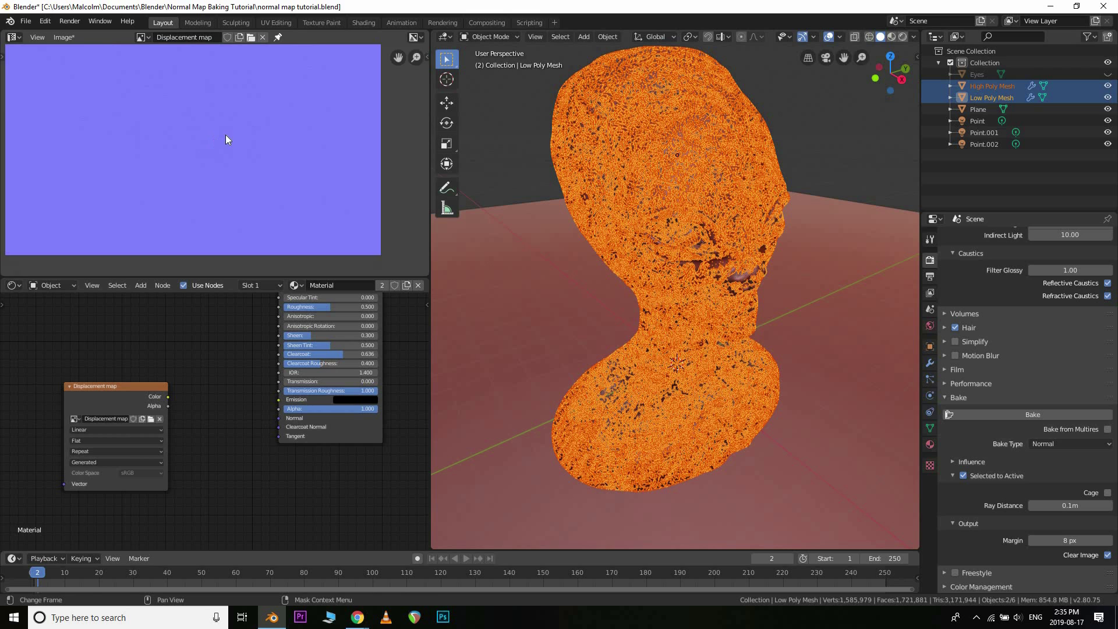
scroll(239, 148, "up", 3)
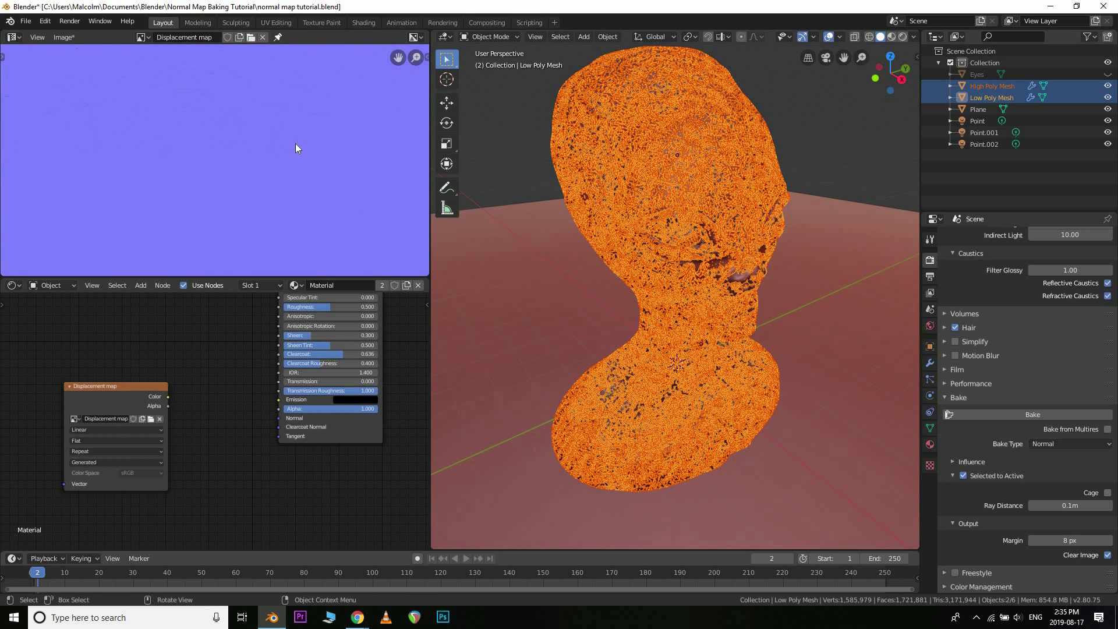
scroll(221, 126, "down", 3)
key("Home")
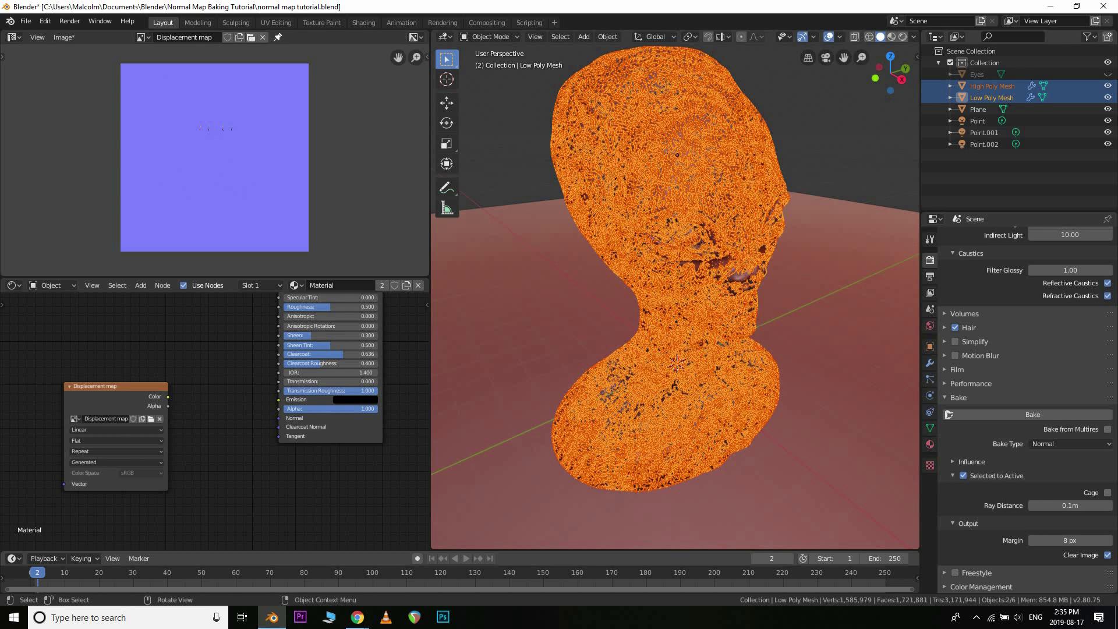
Deselect everything, hide the High Poly Mesh and select only the Low Poly Mesh
key("alt+a")
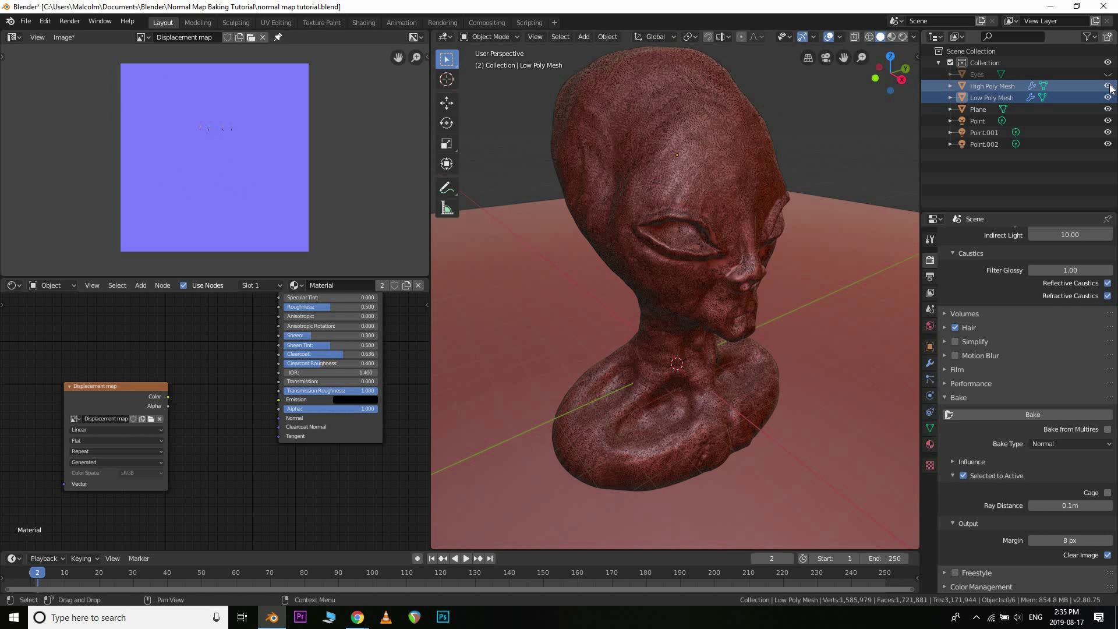
left_click(1108, 86)
scroll(701, 318, "down", 3)
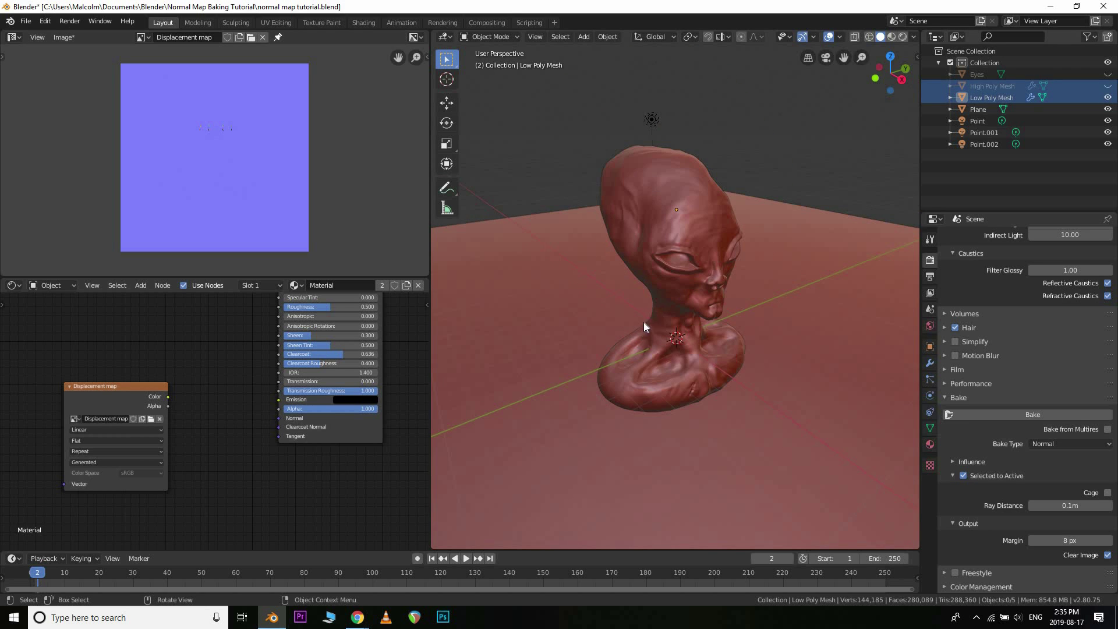
middle_click_drag(645, 323, 657, 287)
scroll(750, 315, "up", 3)
left_click(728, 356)
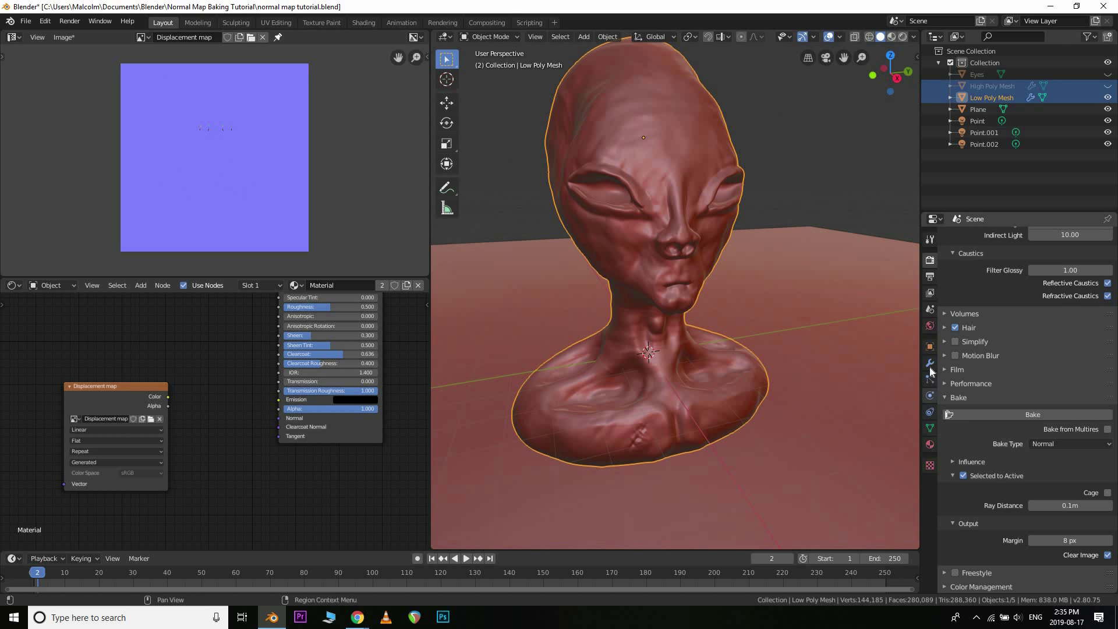
Enable viewport display of the Low Poly Mesh's Decimate modifier and view the bust from a closer angle
left_click(930, 364)
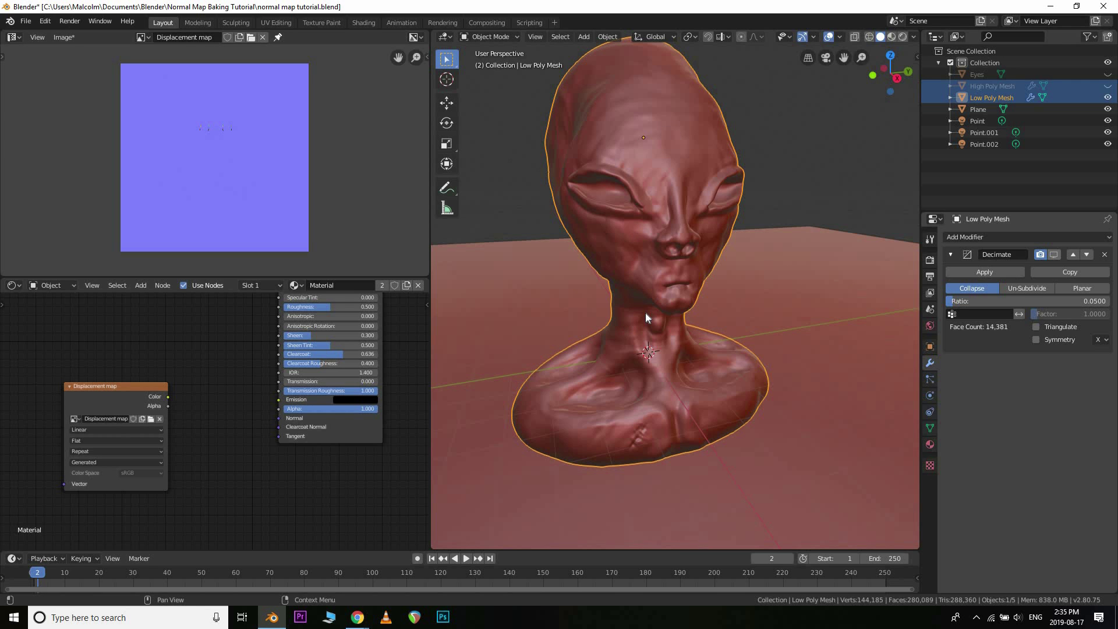
scroll(669, 299, "down", 1)
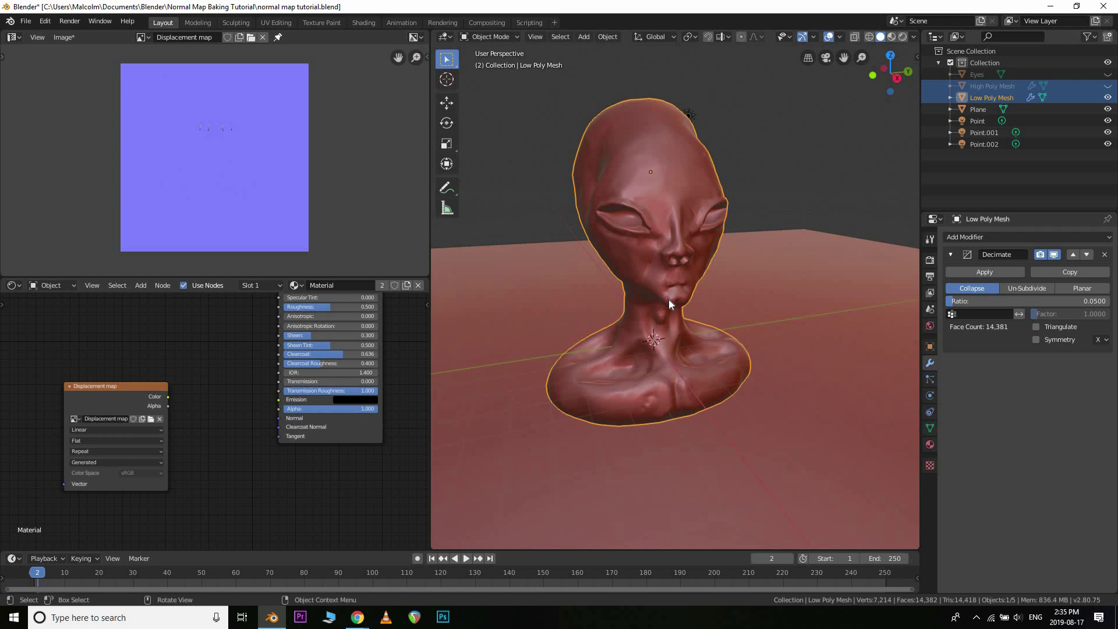
scroll(669, 300, "down", 2)
middle_click_drag(711, 316, 735, 323, "shift")
scroll(736, 322, "up", 3)
Check the decimated Low Poly Mesh's topology in Wireframe shading and return to Solid shading
key("z")
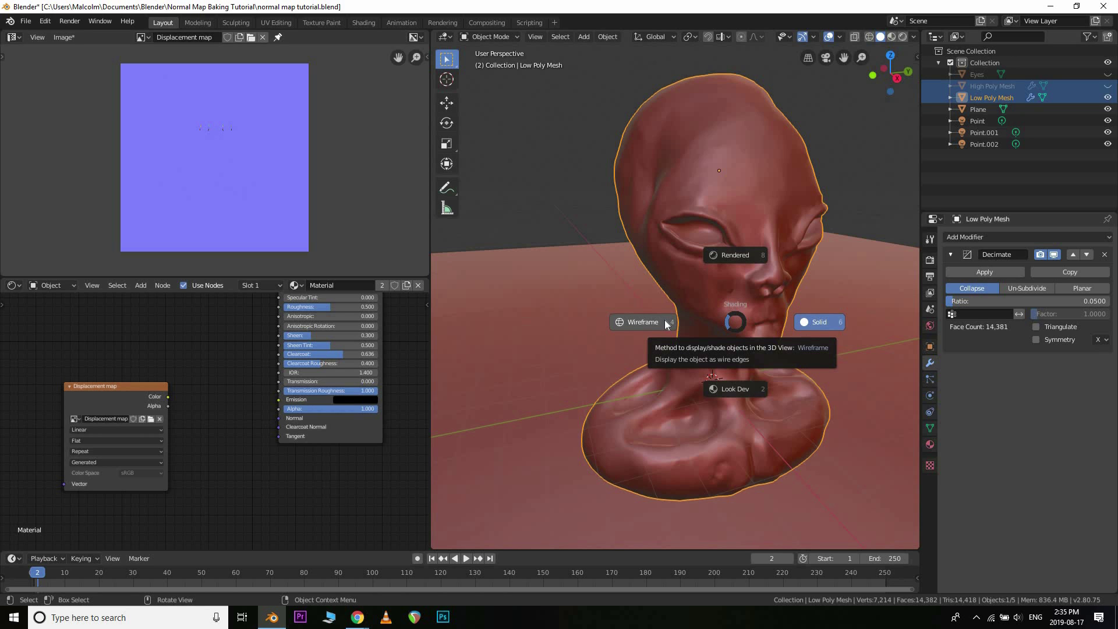
left_click(648, 325)
key("z")
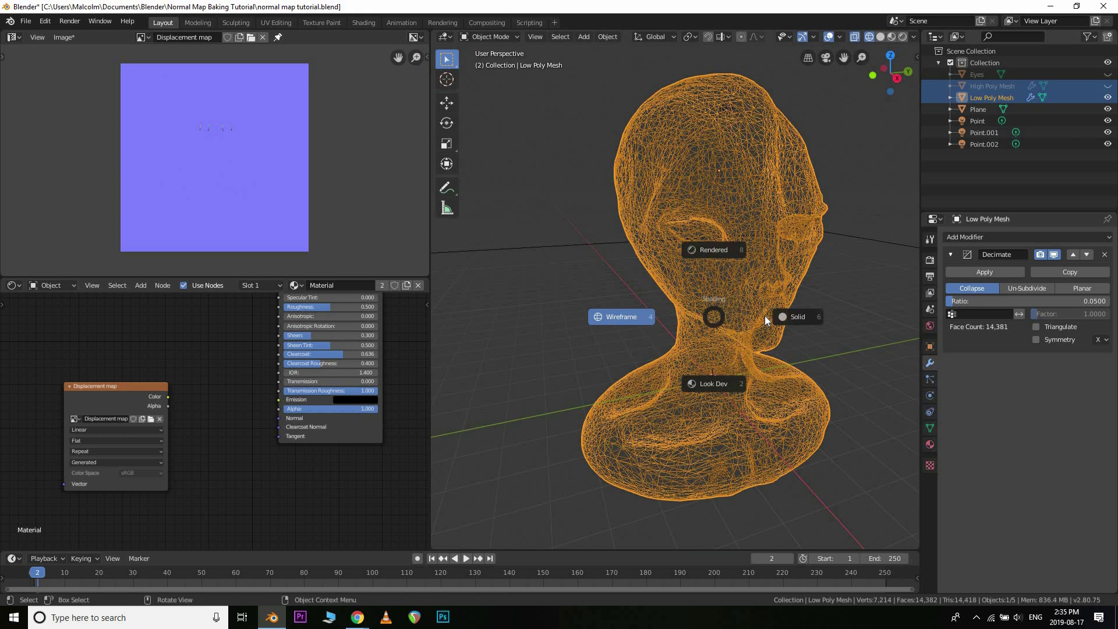
left_click(777, 365)
Unhide the Eyes object and reselect the Low Poly Mesh
left_click(1108, 74)
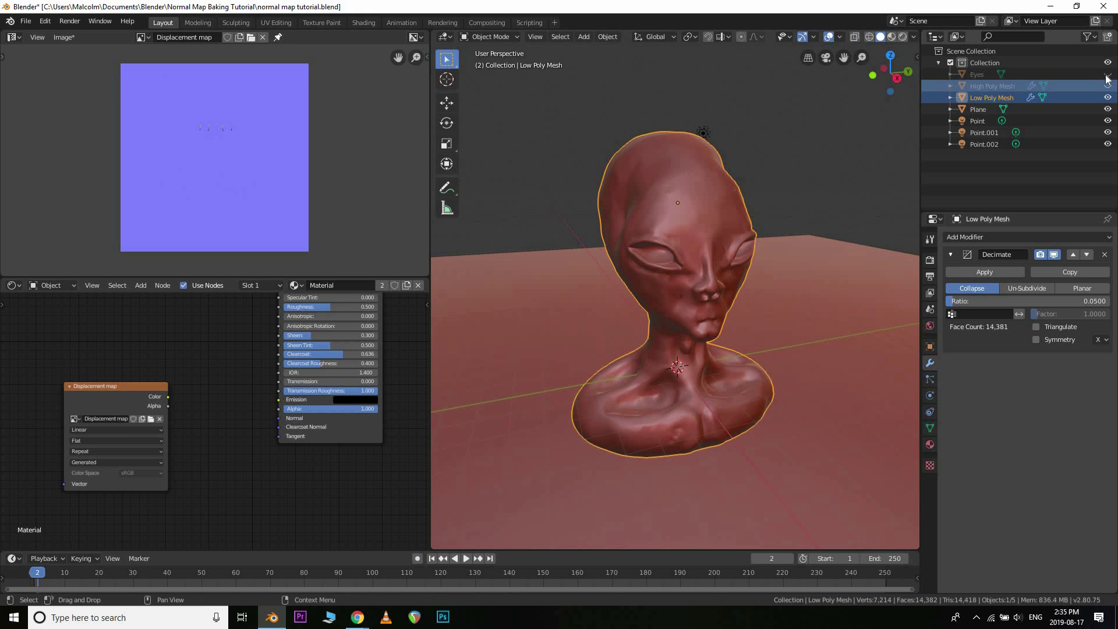
left_click(575, 211)
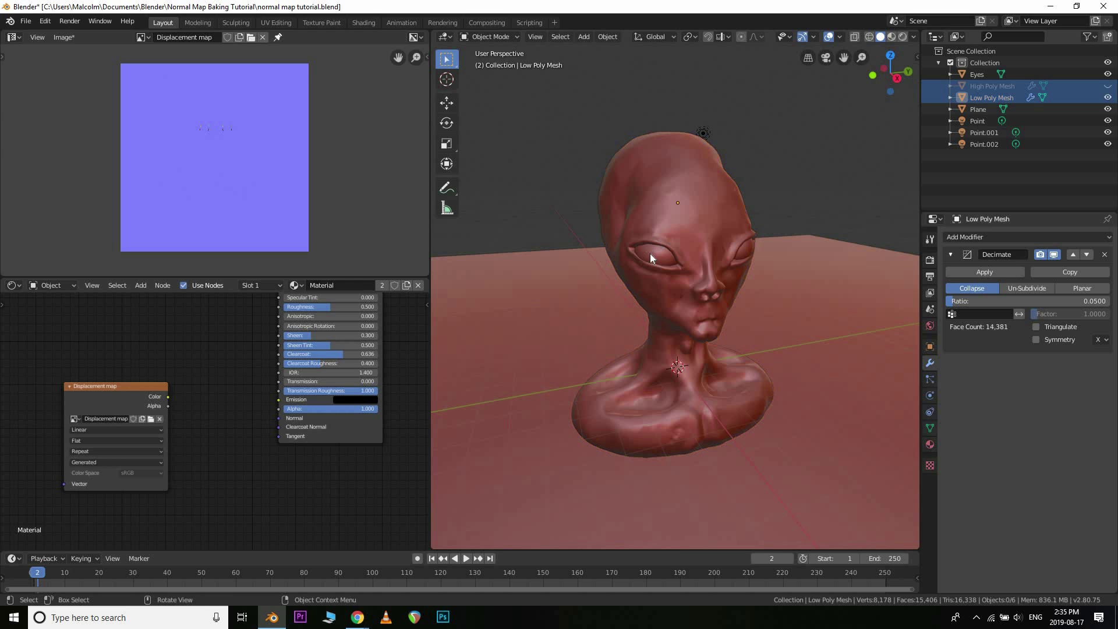
left_click(673, 226)
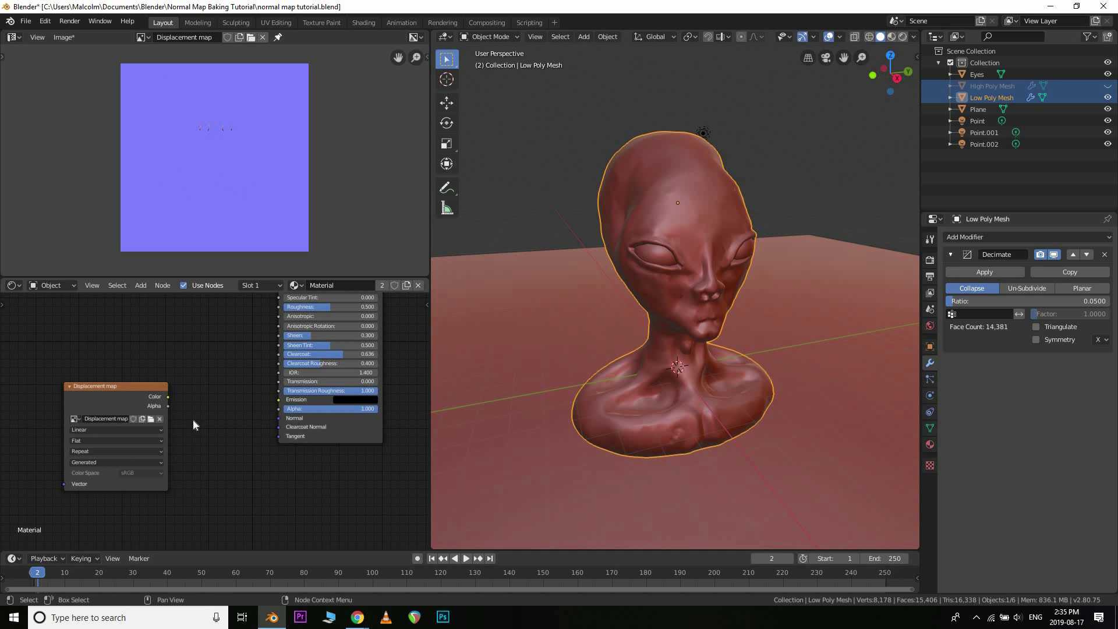
Add a Normal Map node to the material and connect its Normal output to the shader's Normal input
scroll(205, 415, "up", 2)
scroll(205, 414, "up", 1)
key("shift+a")
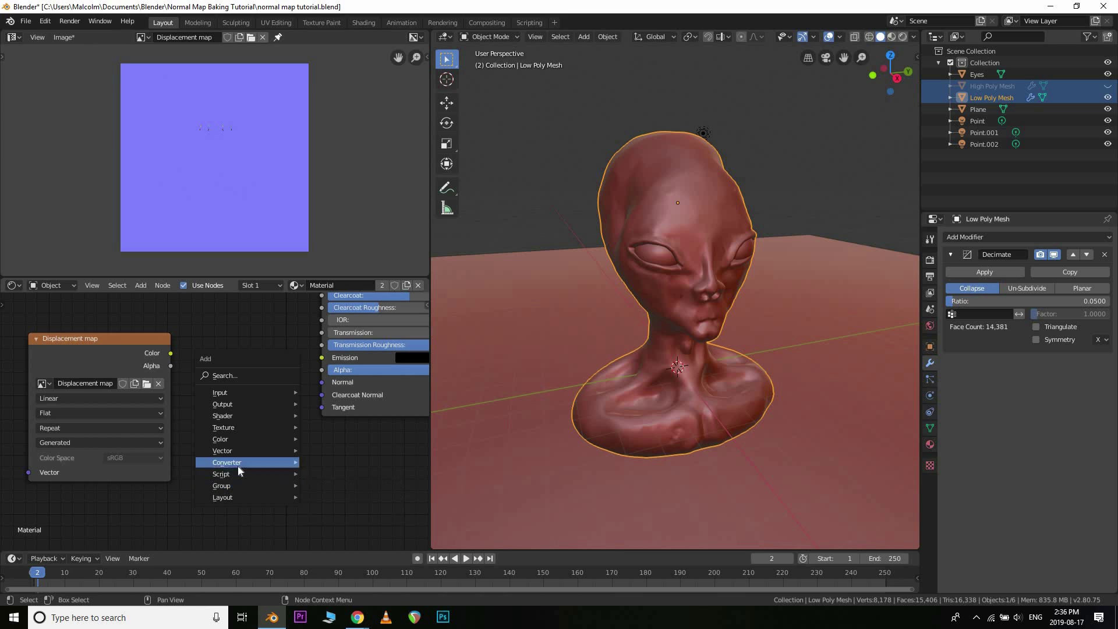
mouse_move(239, 465)
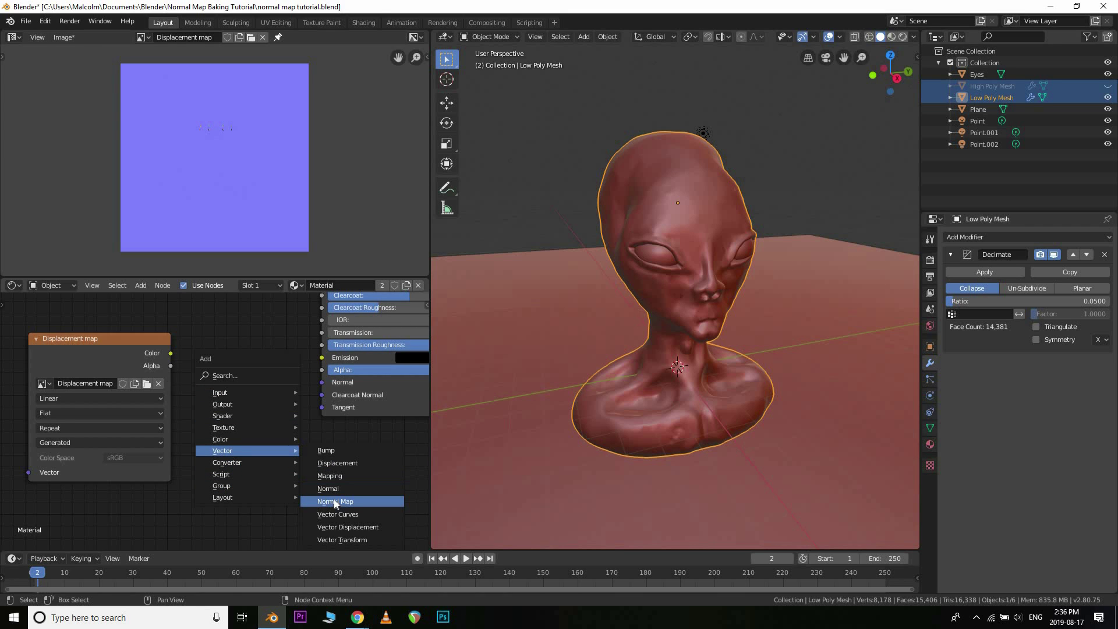
left_click(333, 499)
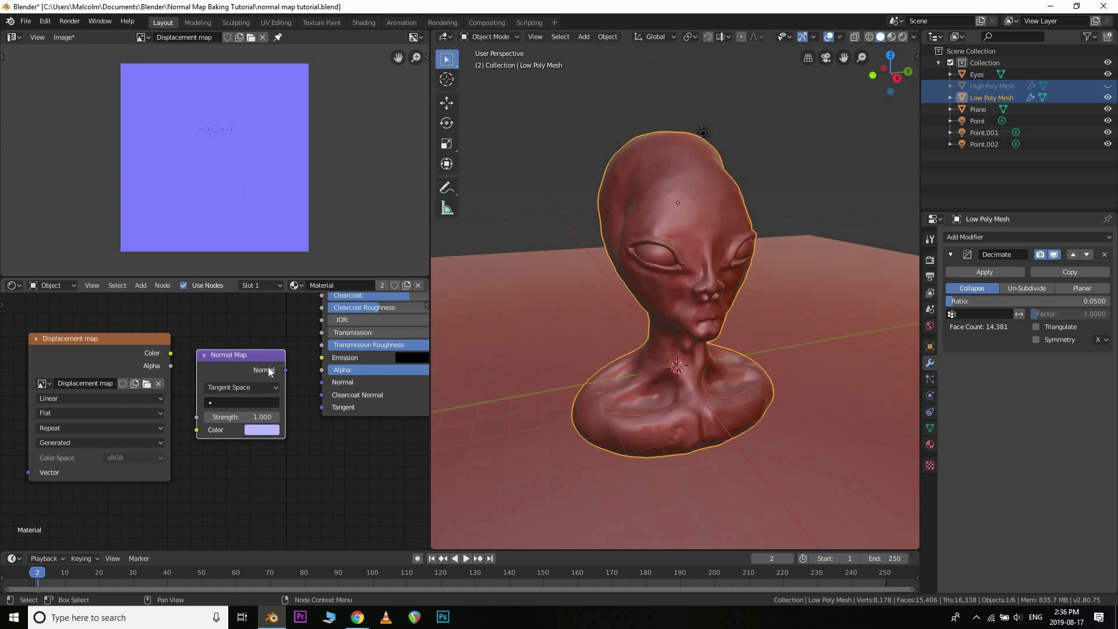
left_click_drag(321, 383, 326, 382)
Connect the Displacement map image's Color output to the Normal Map node's Color input and reposition the image node
scroll(271, 498, "up", 2)
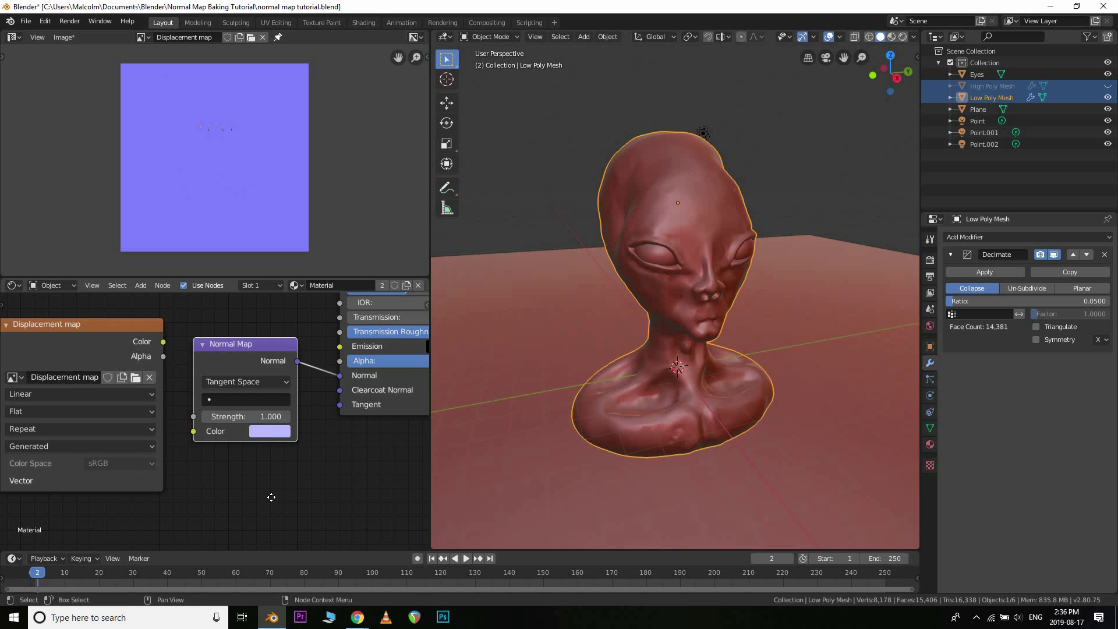
middle_click_drag(271, 498, 328, 502)
scroll(228, 429, "down", 3)
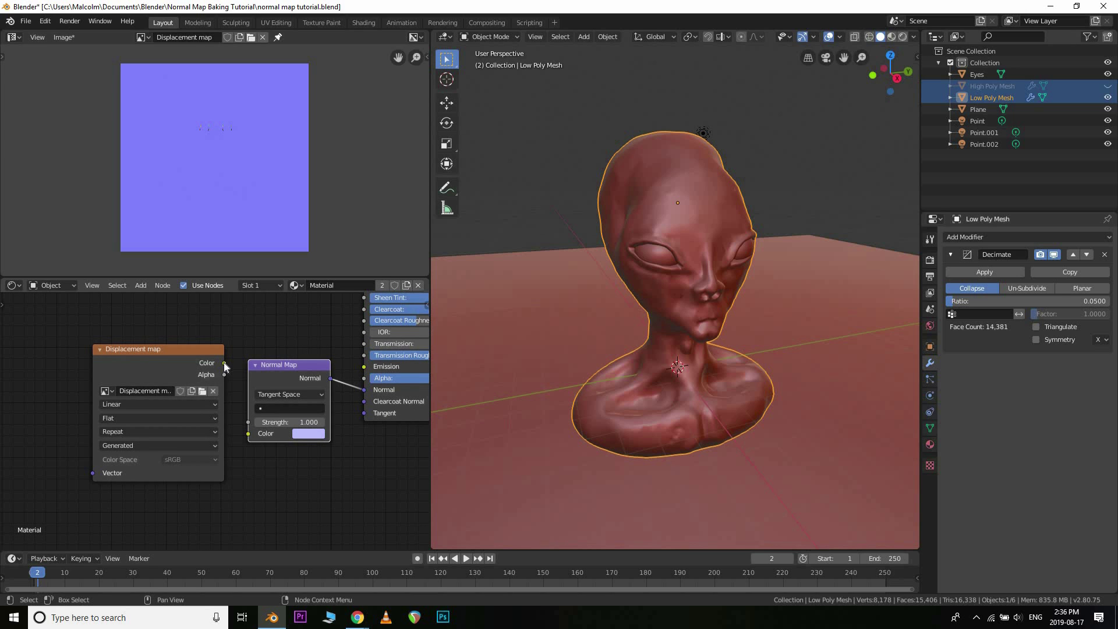
left_click_drag(223, 361, 249, 435)
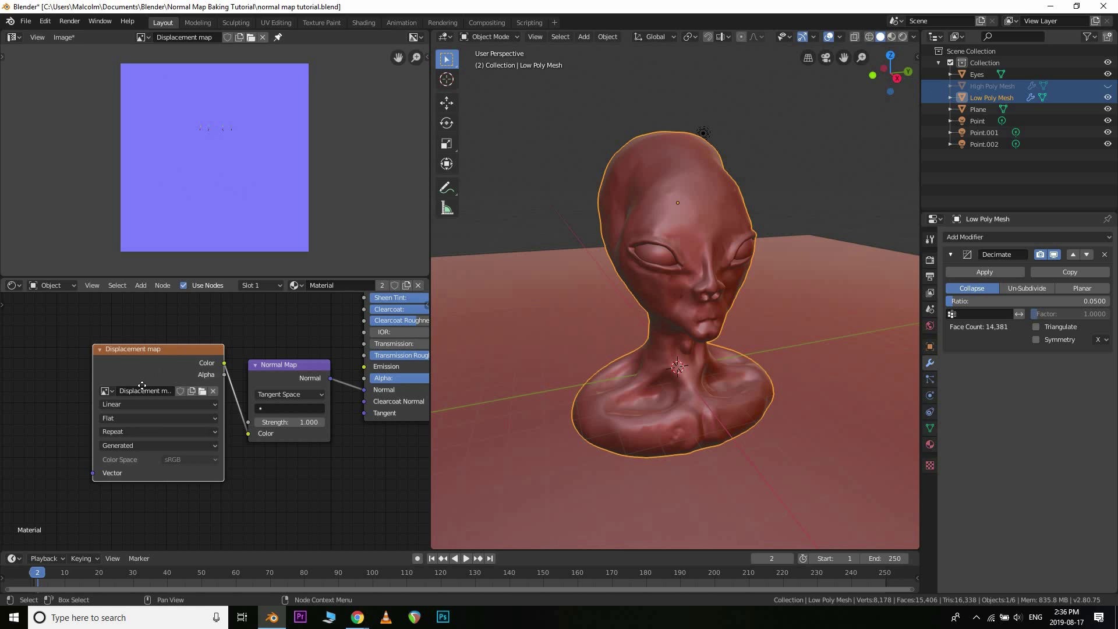
key("g")
left_click(238, 459)
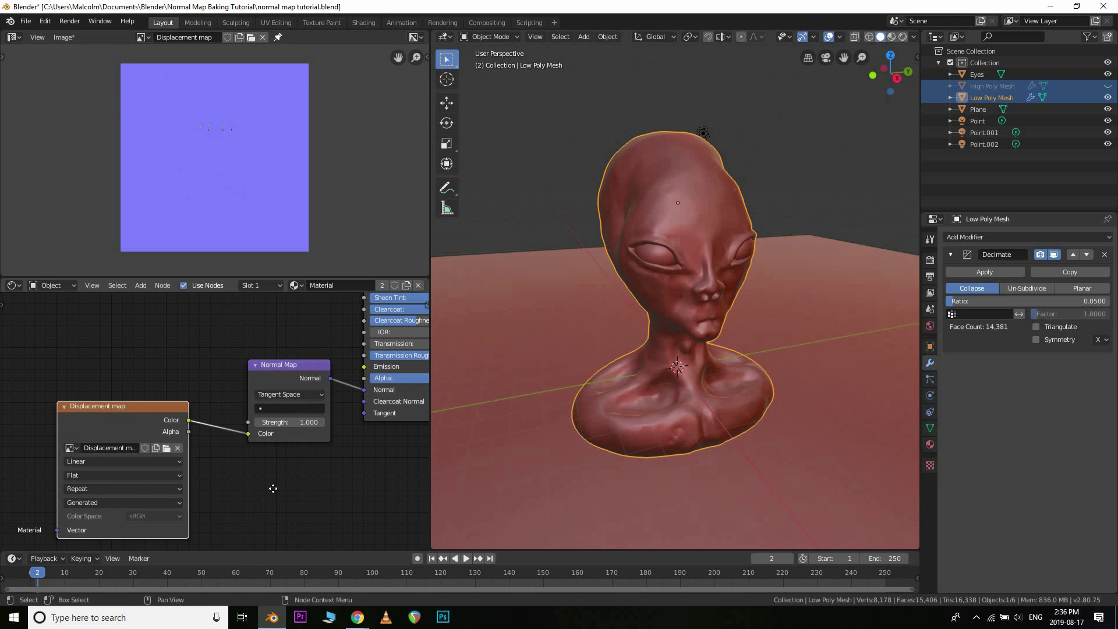
Delete the existing image node and add a new Image Texture node that uses the Displacement map image
scroll(291, 433, "down", 1)
middle_click_drag(292, 433, 315, 386)
scroll(123, 443, "up", 3)
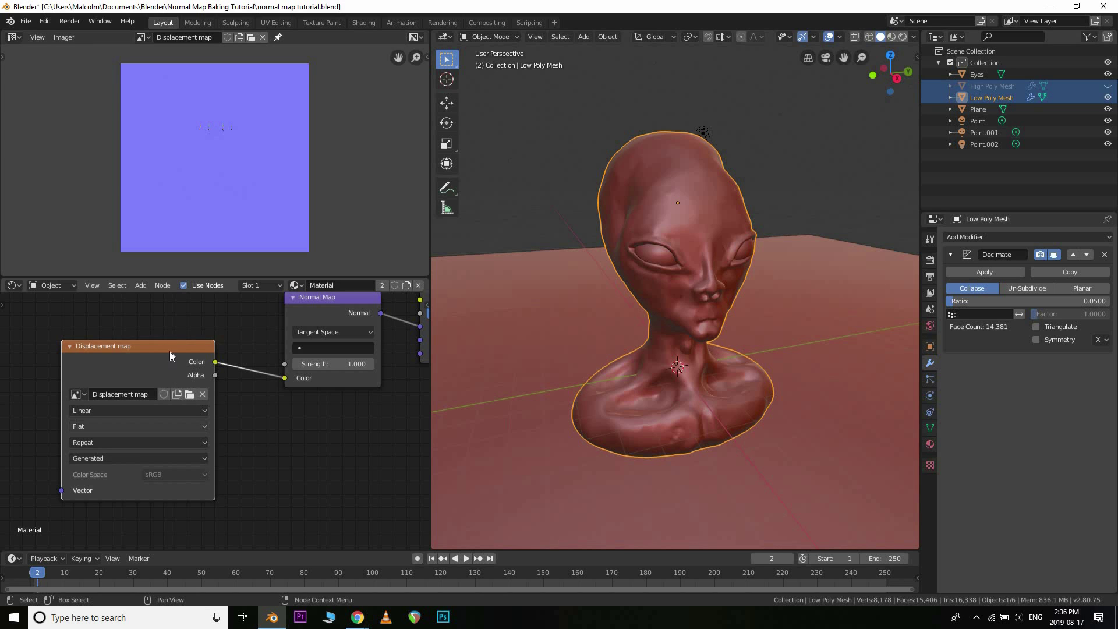
scroll(260, 367, "down", 1)
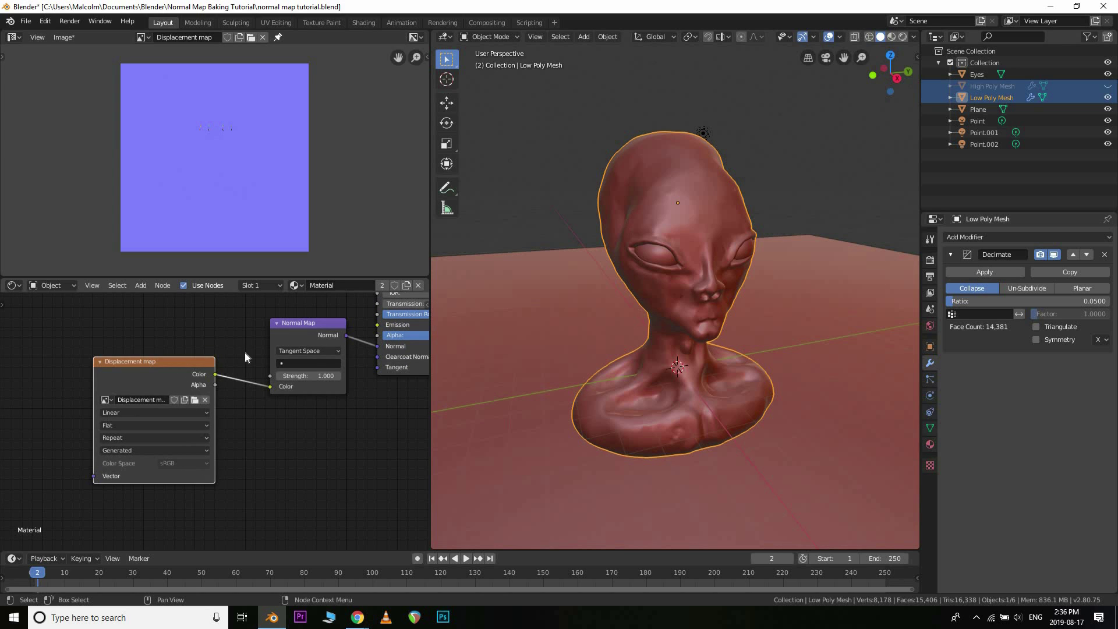
left_click(146, 362)
left_click_drag(184, 375, 163, 368)
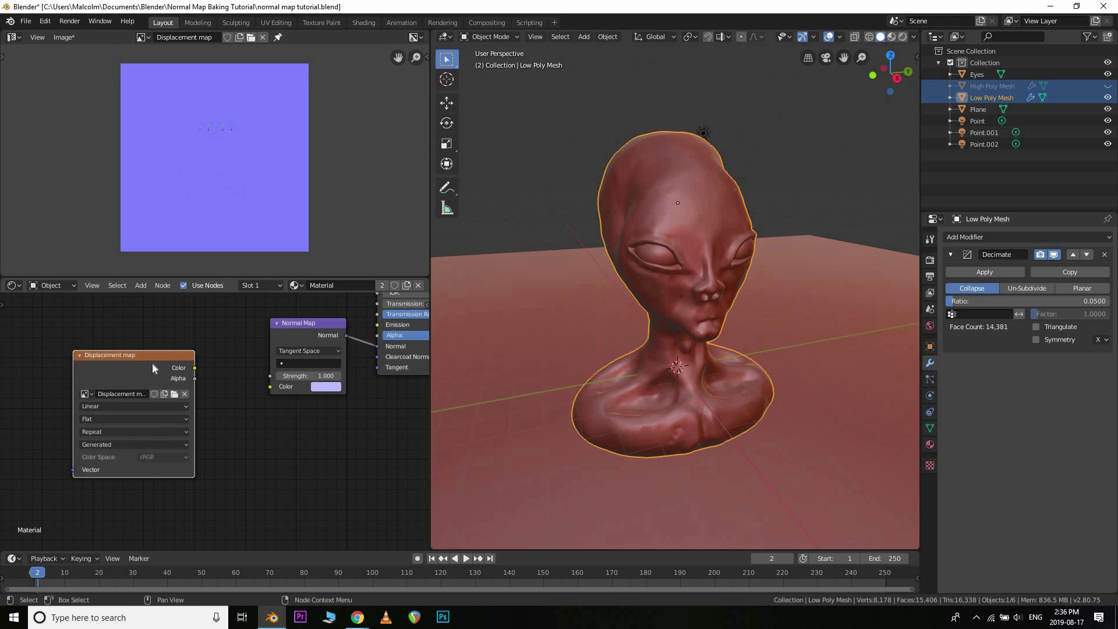
key("x")
key("shift+a")
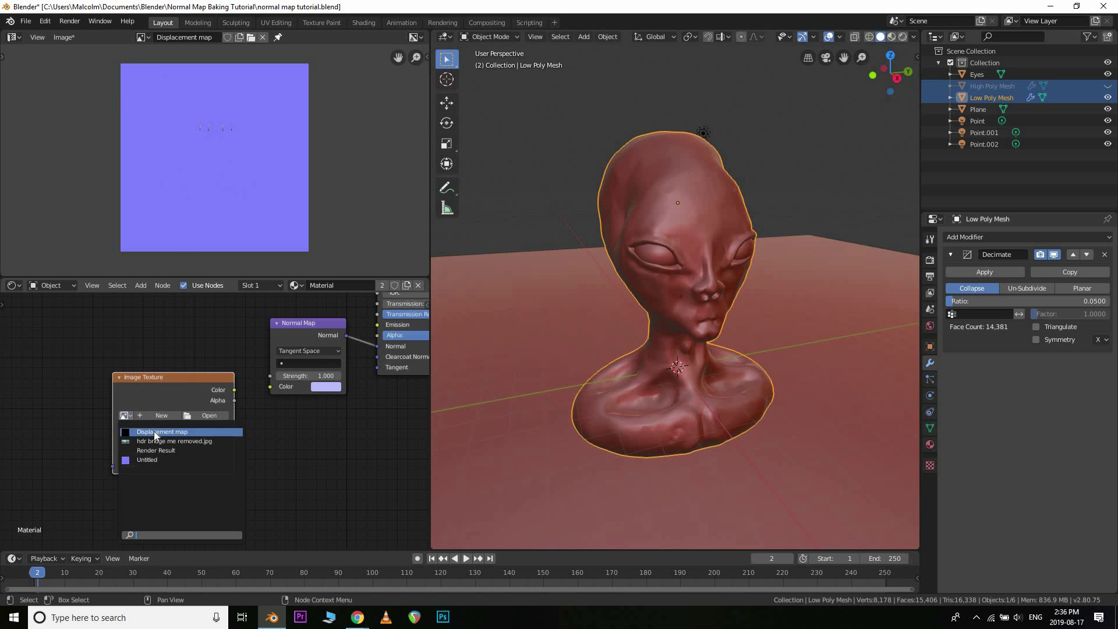
left_click(155, 431)
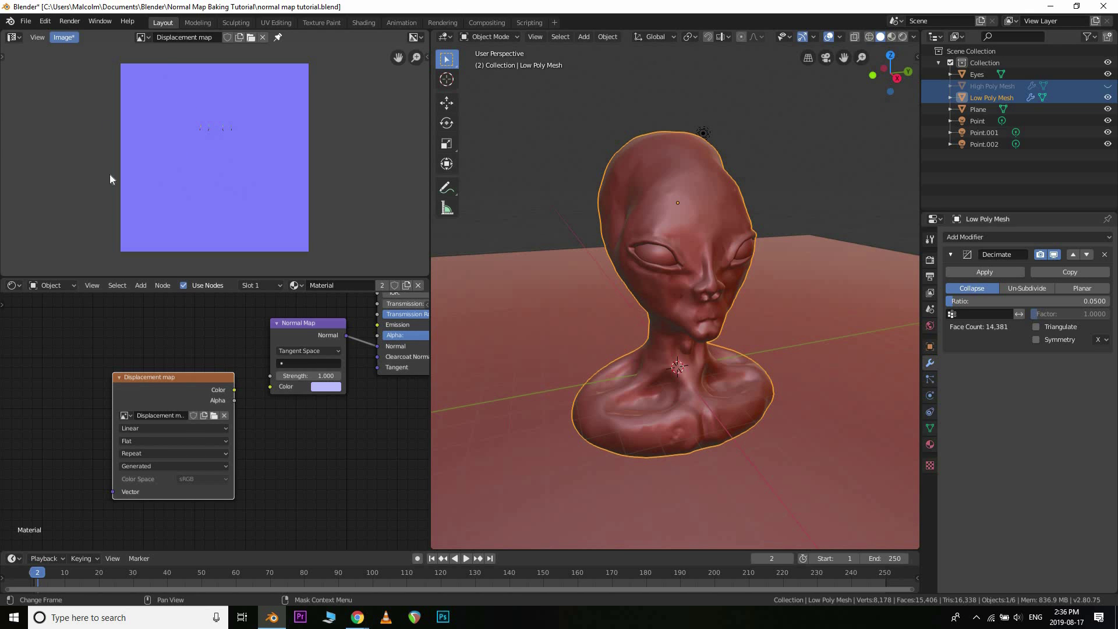
Save the baked image as Displacement map.png in the Normal Map Baking Tutorial folder
left_click(64, 37)
left_click(94, 135)
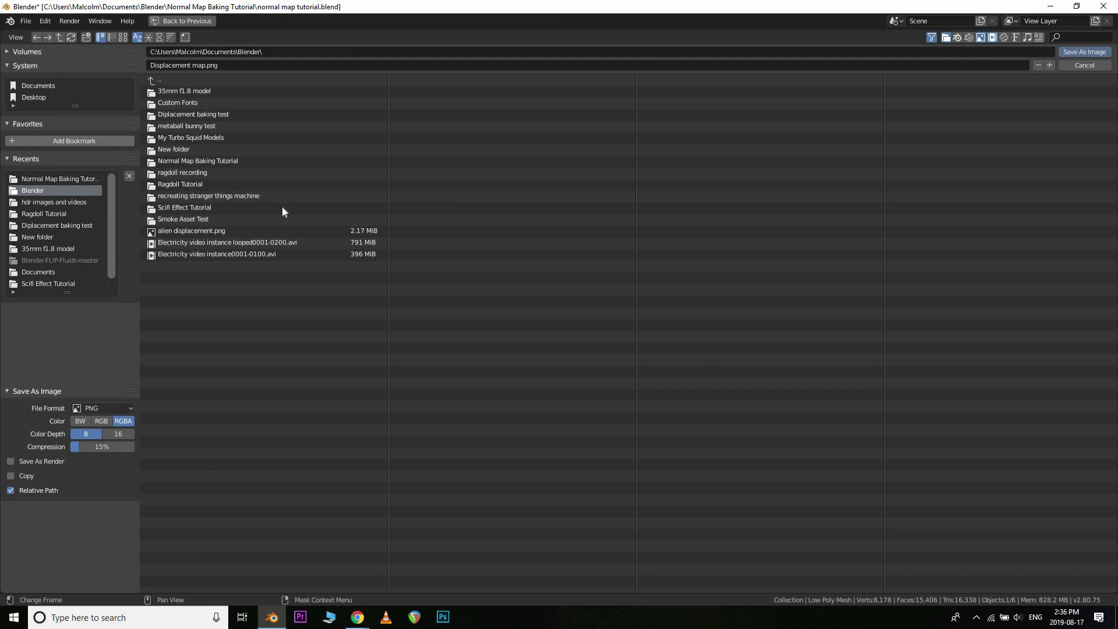
left_click(199, 163)
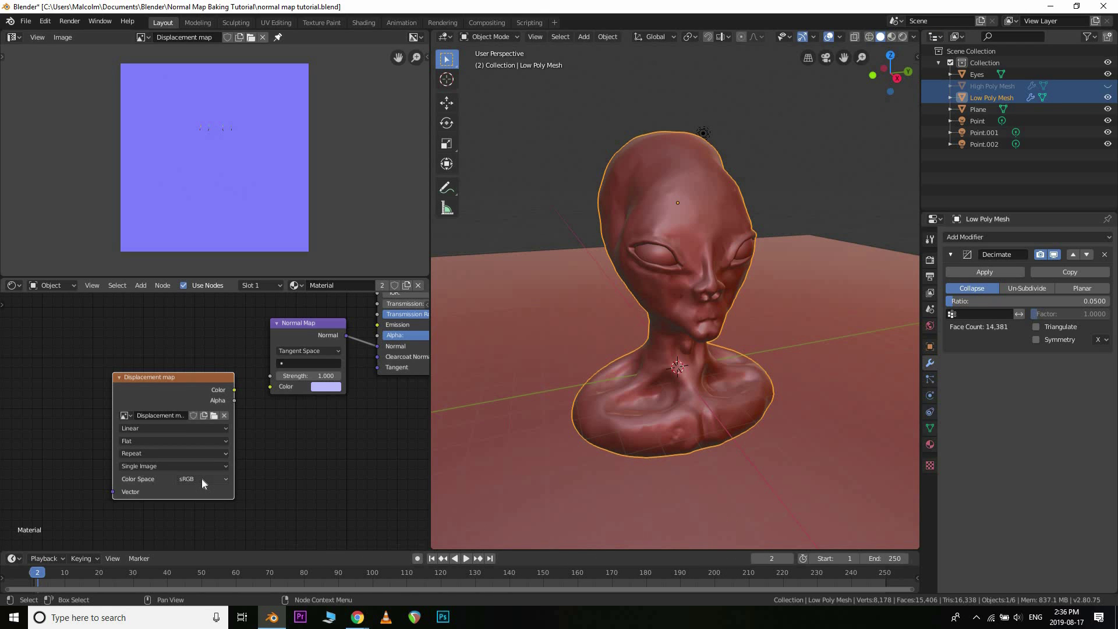
Set the image texture's color space to Non-Color and link its Color output to the Normal Map node's Color input
left_click(202, 478)
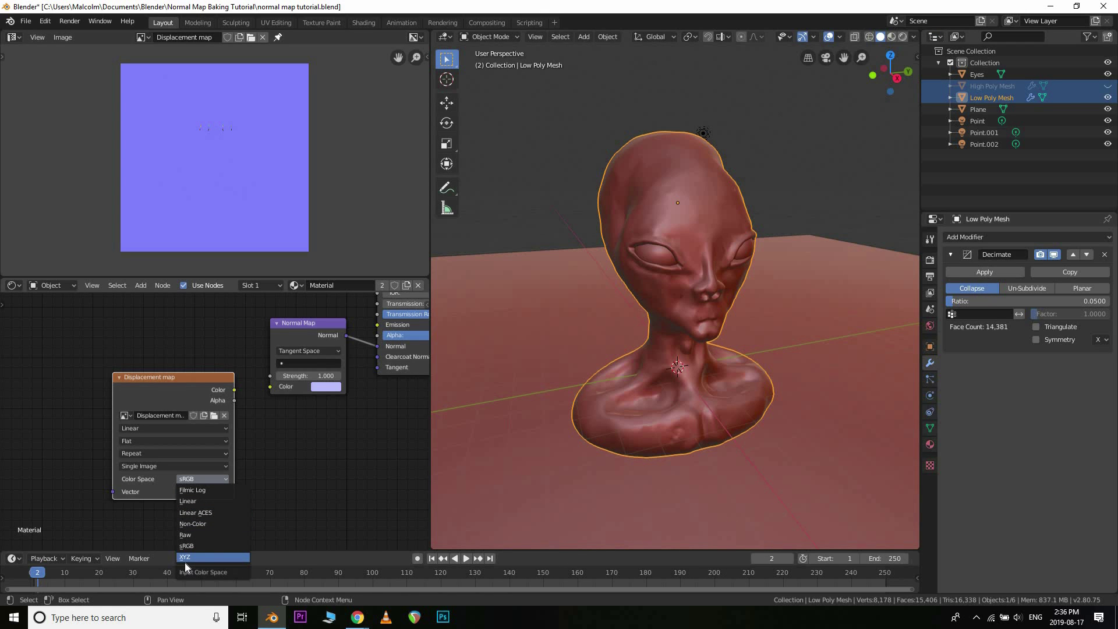
left_click(205, 525)
scroll(249, 414, "up", 1)
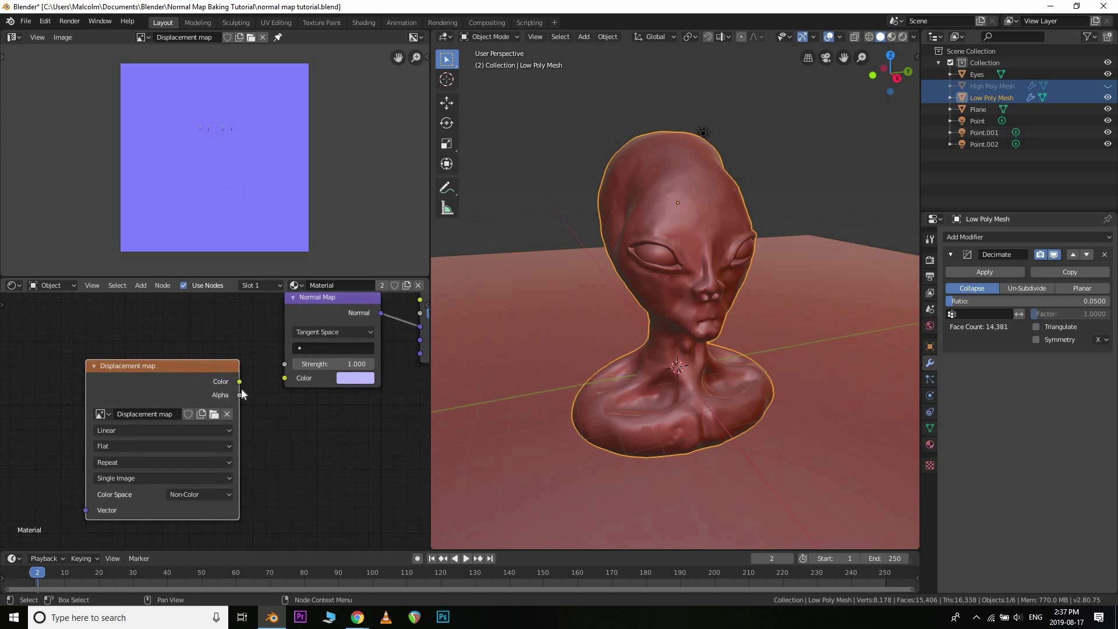
left_click_drag(239, 382, 285, 378)
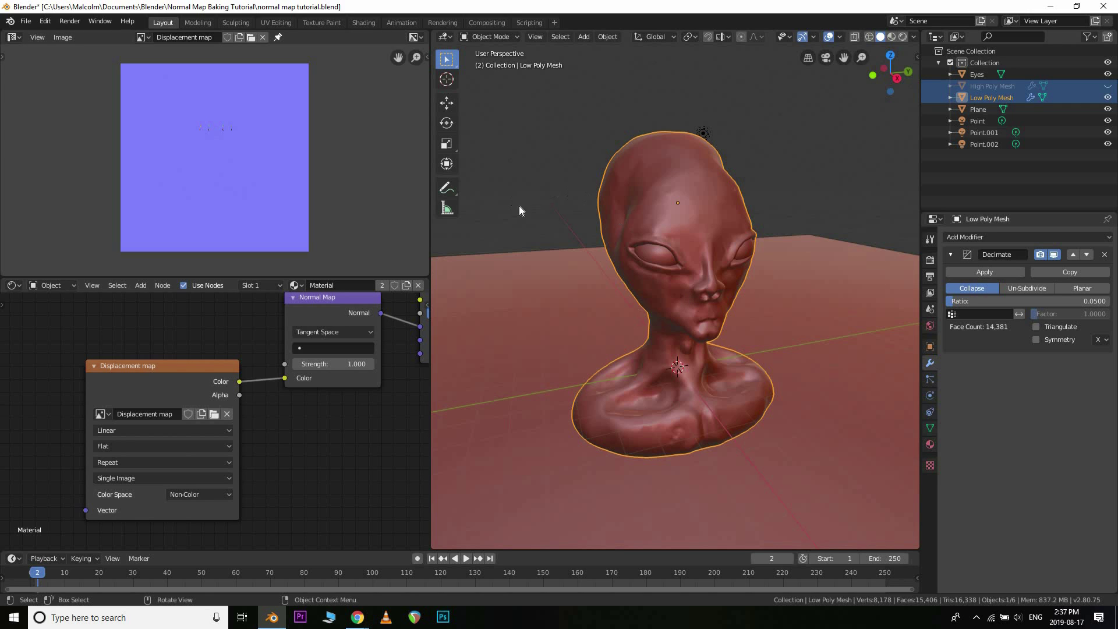
Deselect everything, preview the bust in Look Dev shading and switch the viewport to Rendered shading
key("alt+a")
key("z")
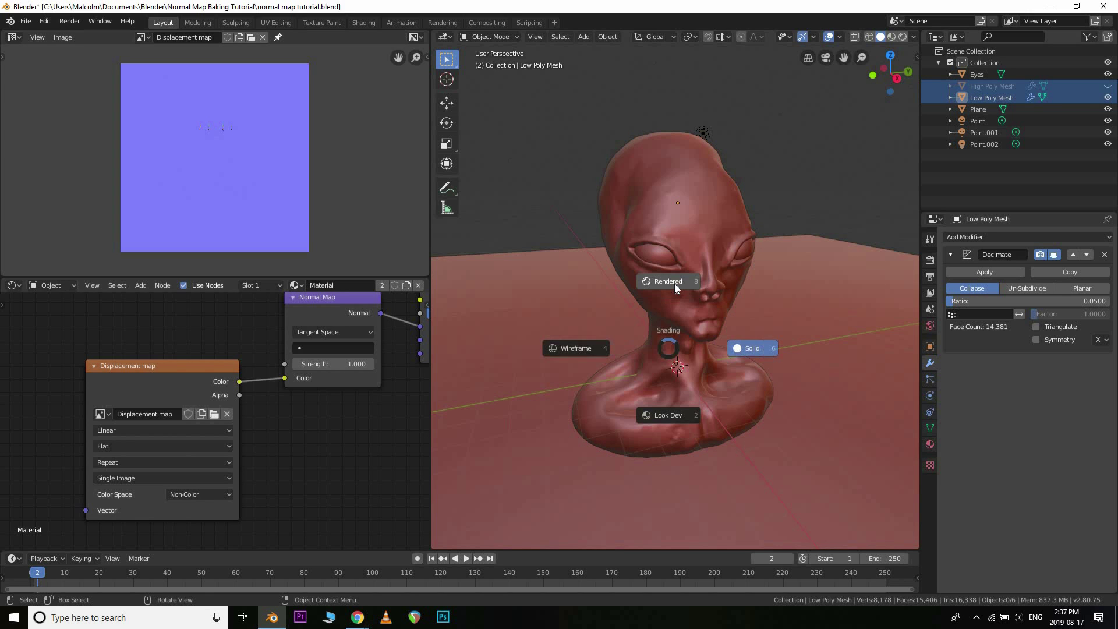
left_click(682, 413)
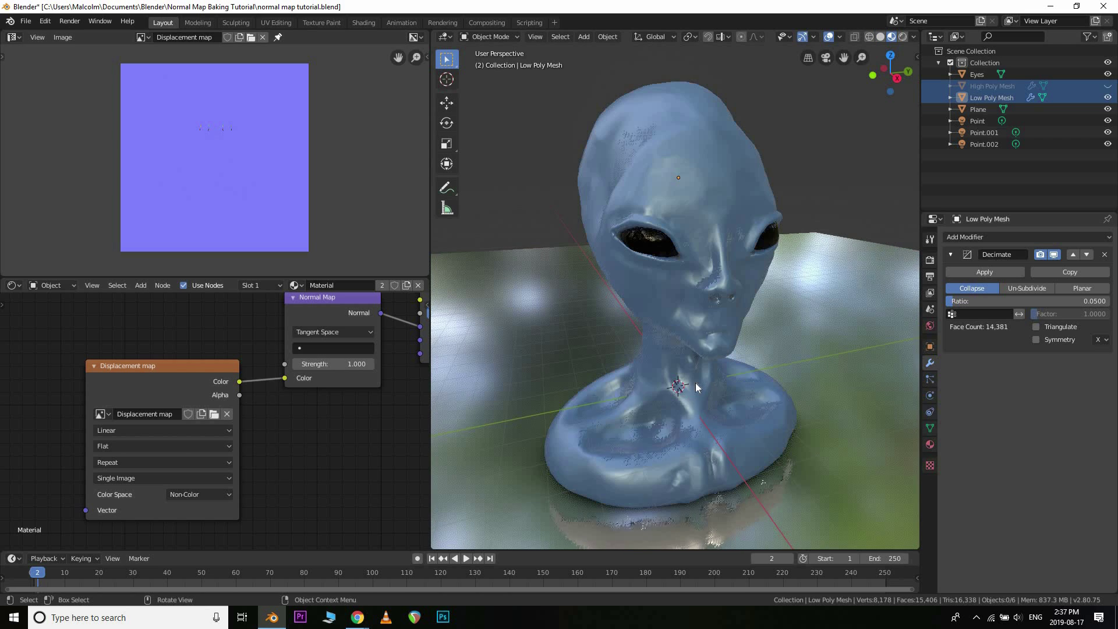
key("z")
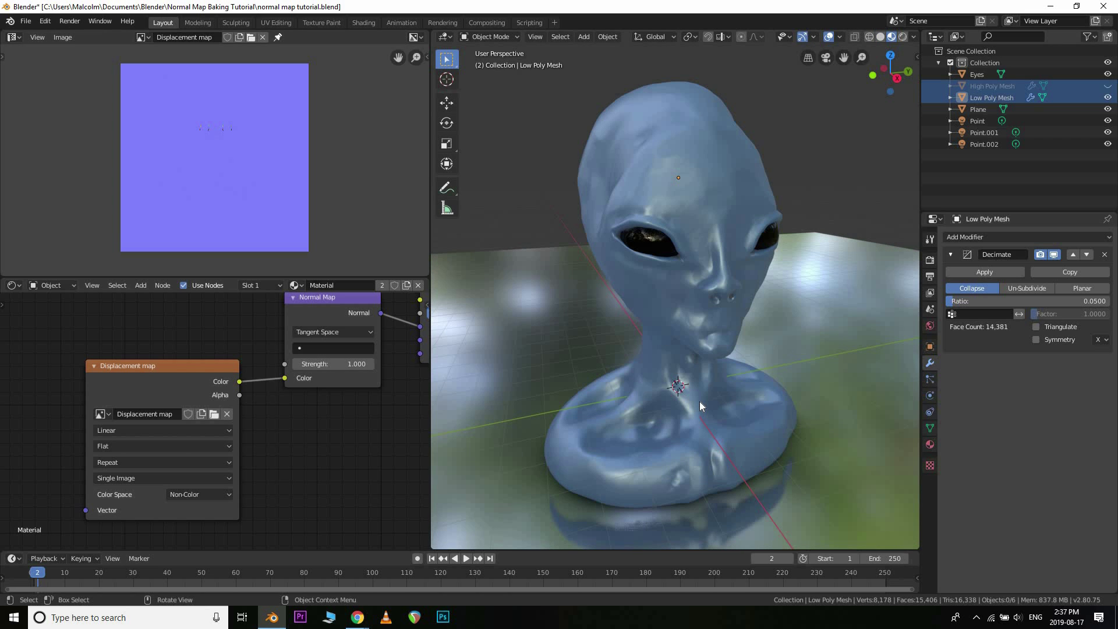
key("z")
left_click(696, 347)
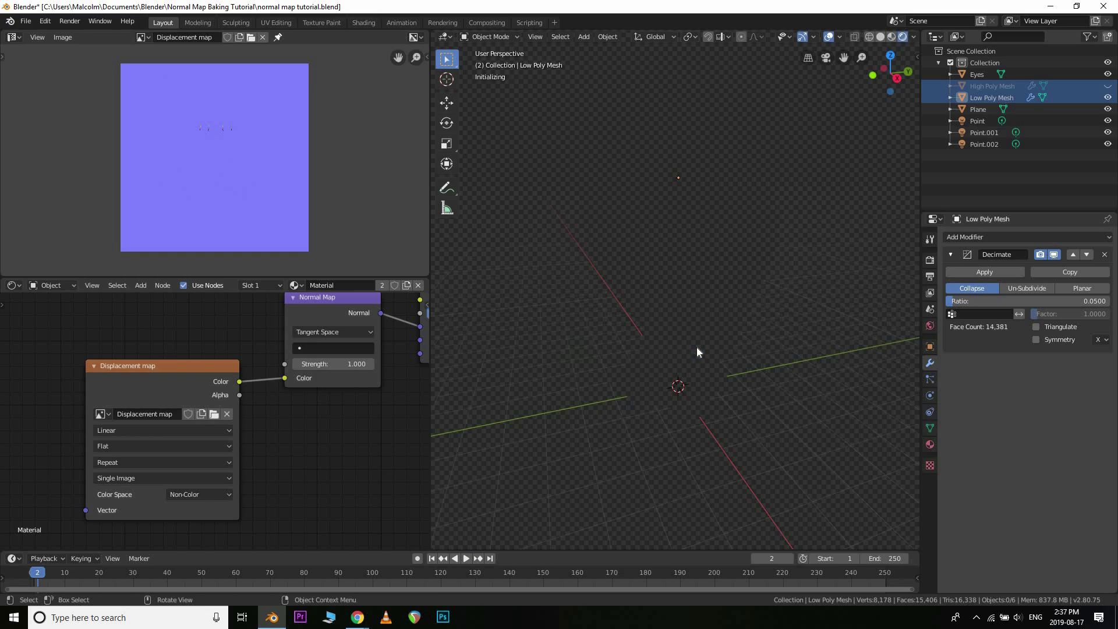
Assign UVMap as the UV map of the Normal Map node
left_click(323, 348)
left_click(320, 364)
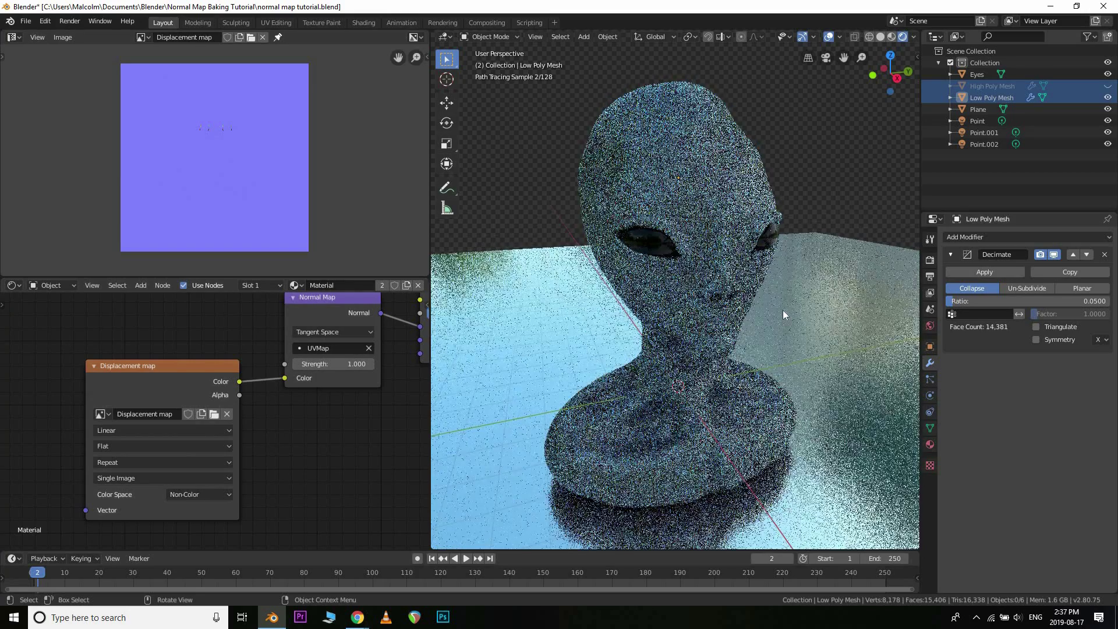
Switch the scene's render engine to Eevee
left_click(929, 260)
left_click(997, 284)
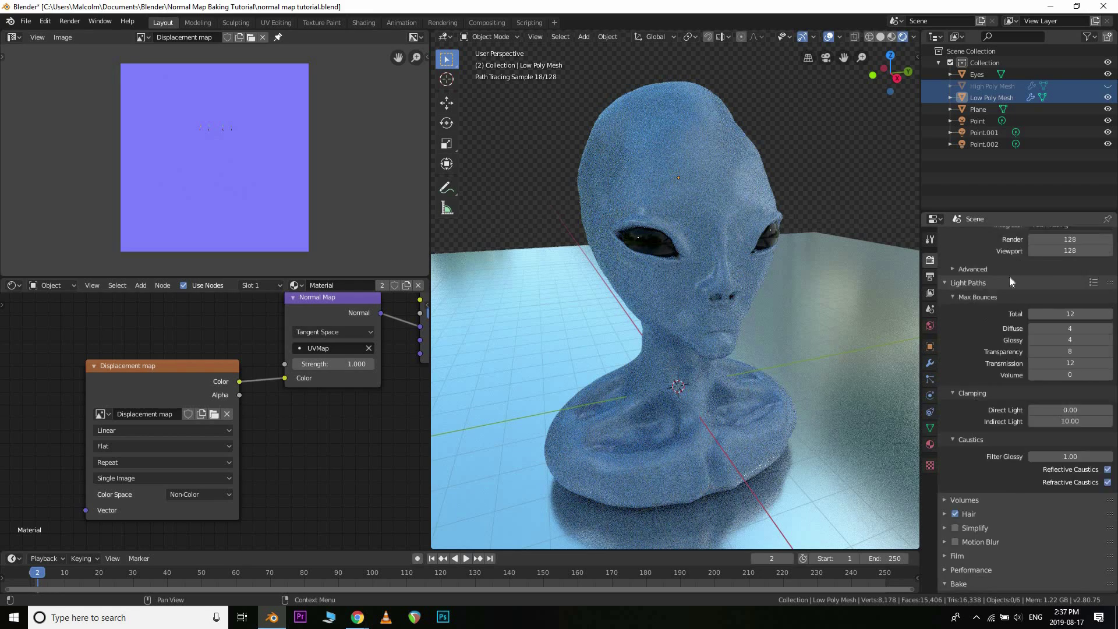
scroll(1010, 282, "up", 3)
left_click(1056, 237)
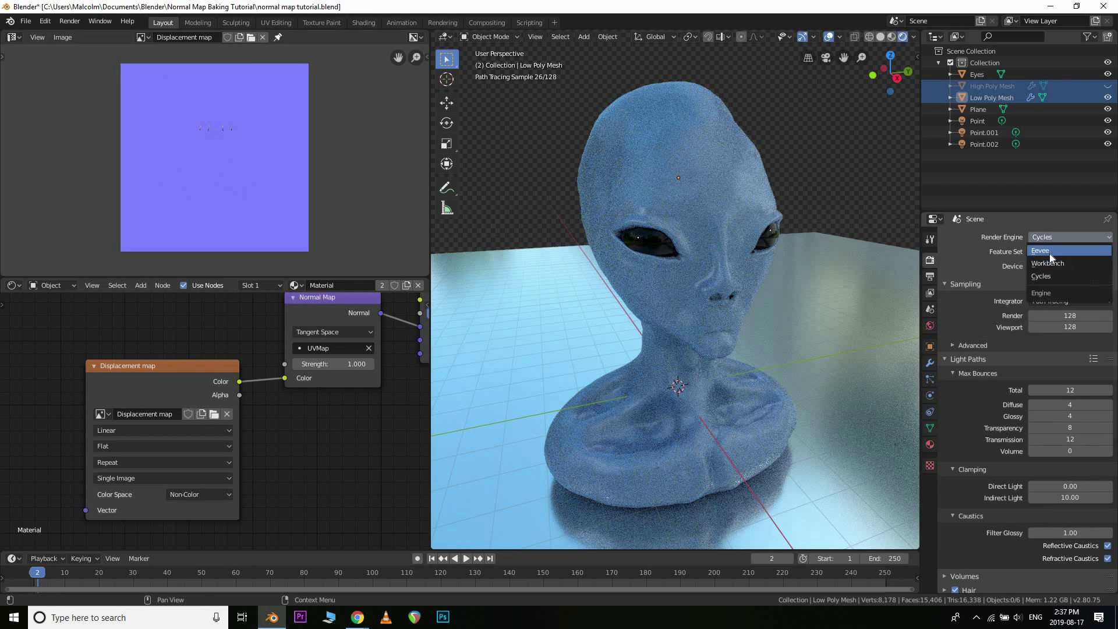
left_click(1048, 251)
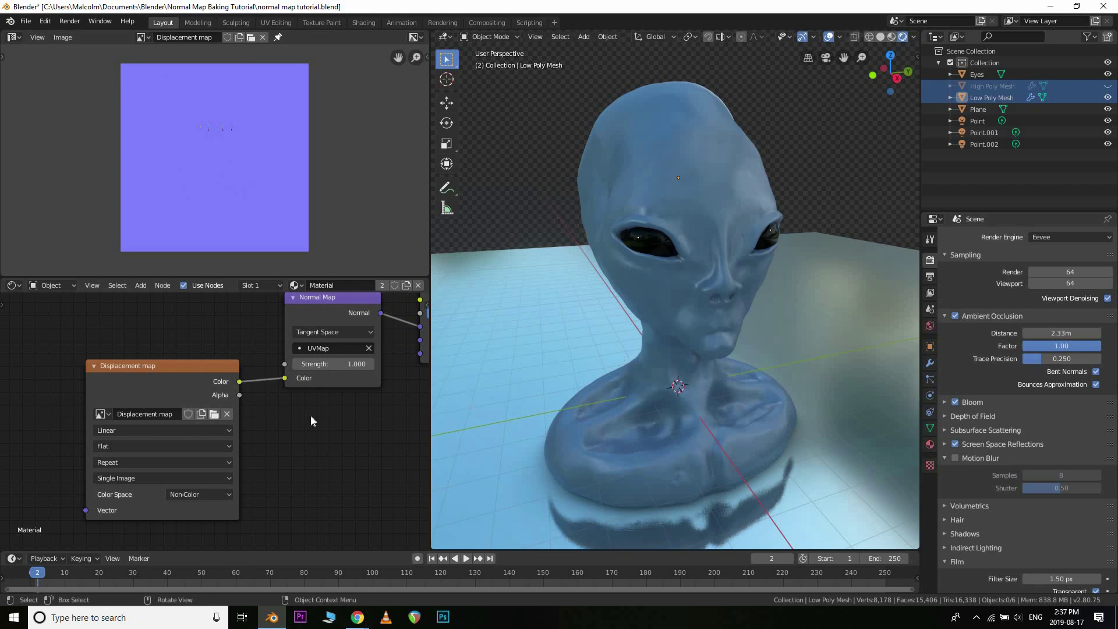
Raise the Normal Map node's strength to 10
scroll(347, 409, "up", 2)
middle_click_drag(300, 431, 197, 515)
middle_click_drag(263, 452, 187, 512)
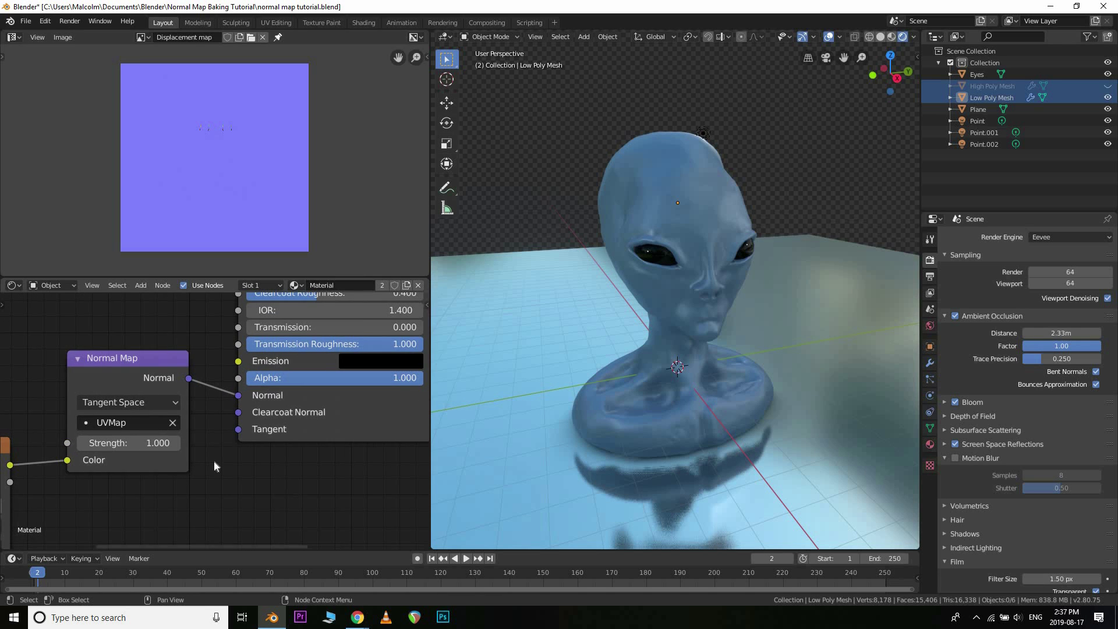
middle_click_drag(214, 461, 290, 452)
scroll(221, 440, "up", 1)
left_click_drag(220, 441, 408, 440)
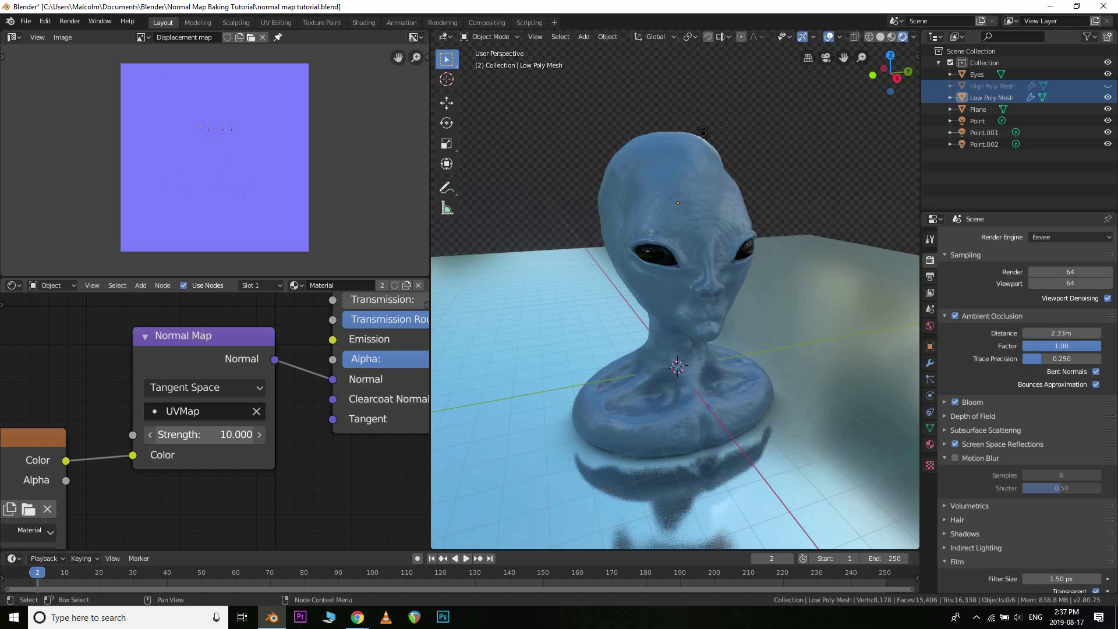
right_click(221, 441)
mouse_move(224, 441)
left_mouse_down()
mouse_move(279, 440)
mouse_move(216, 440)
left_mouse_up()
Examine the normal map detail on the bust's forehead, eyes, nose and mouth from close up
middle_click_drag(546, 408, 585, 156)
scroll(694, 315, "up", 3)
scroll(695, 315, "down", 4)
middle_click_drag(715, 323, 743, 259)
scroll(742, 260, "up", 4)
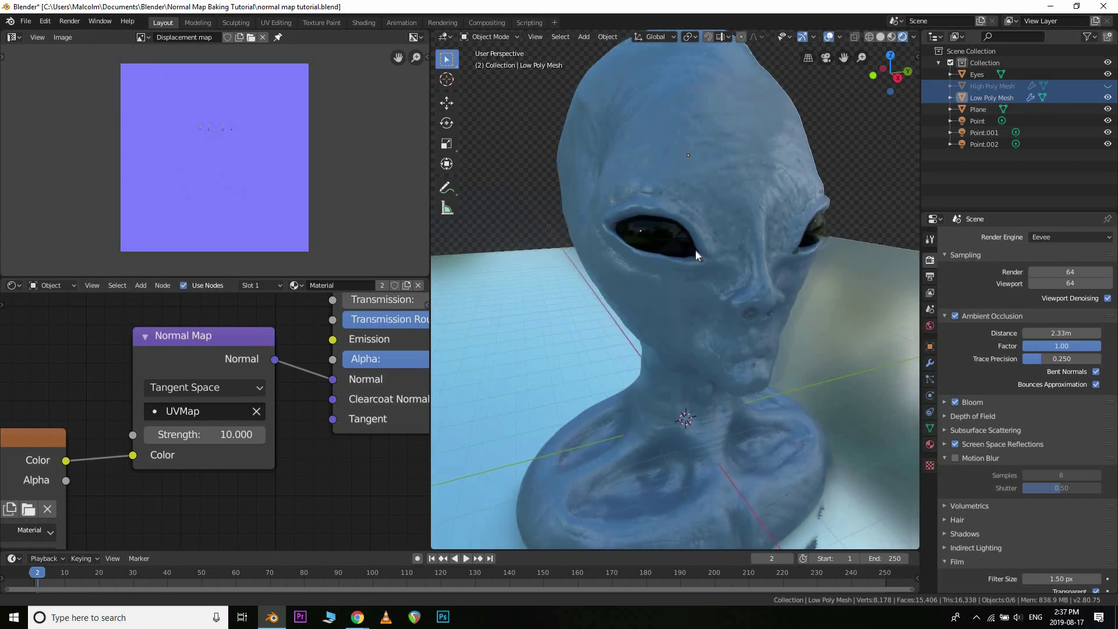
scroll(708, 214, "up", 2)
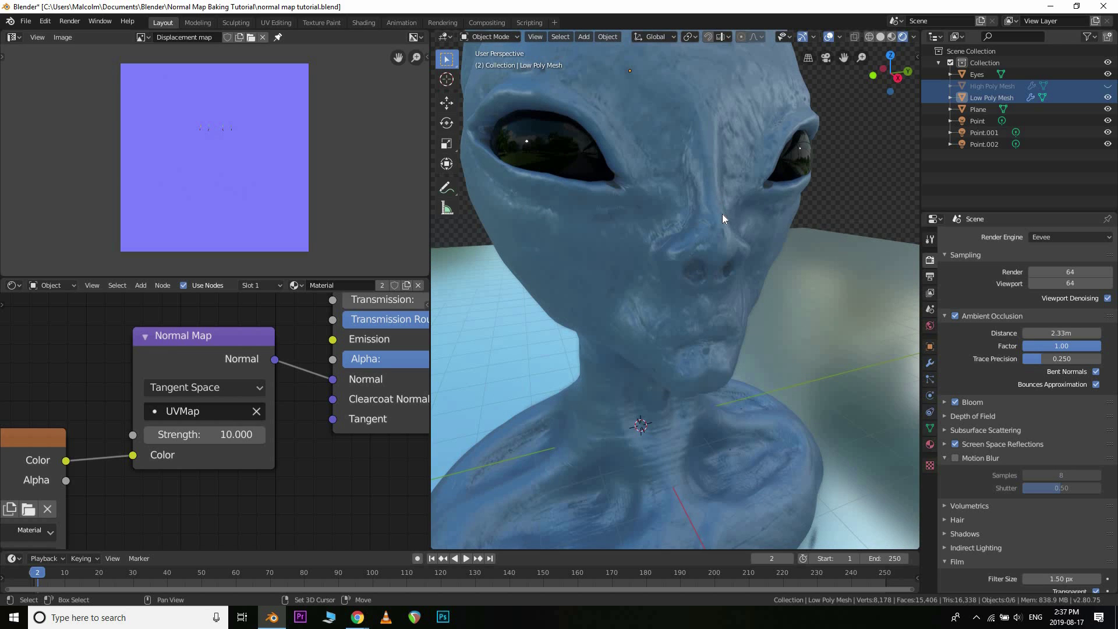
middle_click_drag(722, 215, 726, 238, "shift")
Try a Normal Map strength of 3.3, check the bust's face, and settle on a strength of 6.9
left_click_drag(227, 434, 201, 434)
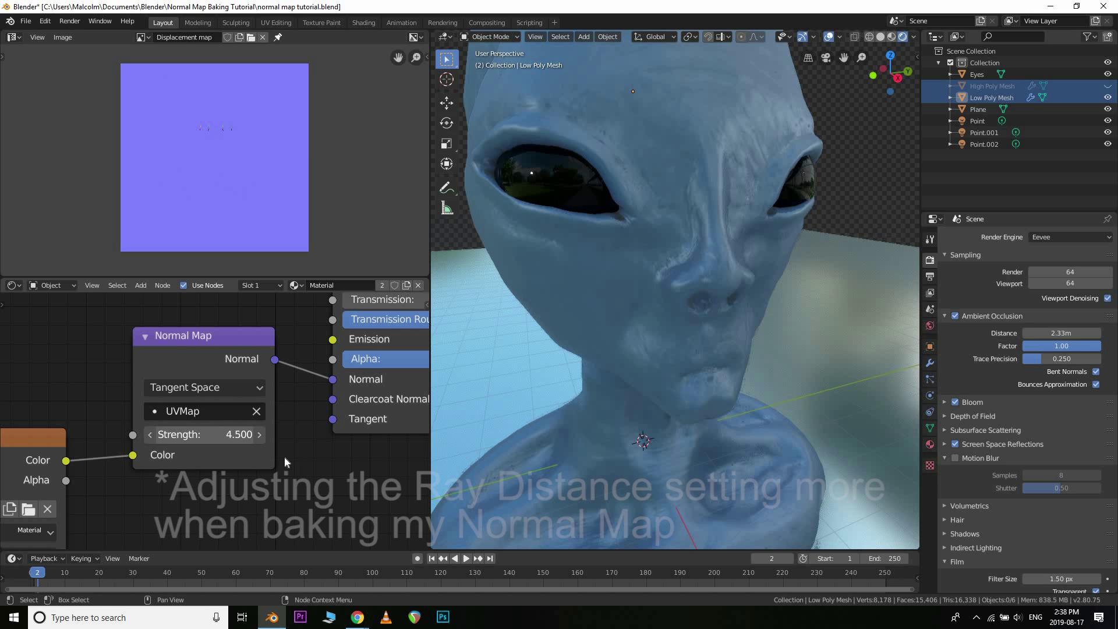
scroll(688, 345, "down", 2)
middle_click_drag(671, 350, 638, 321)
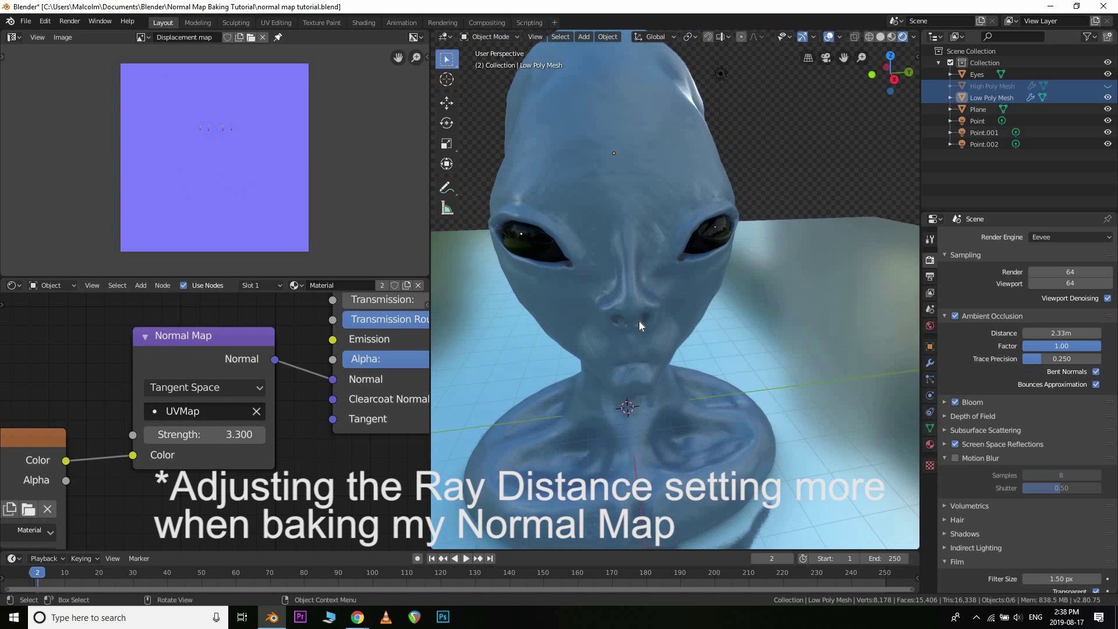
scroll(639, 320, "up", 4)
middle_click_drag(701, 347, 644, 351)
scroll(644, 351, "down", 6)
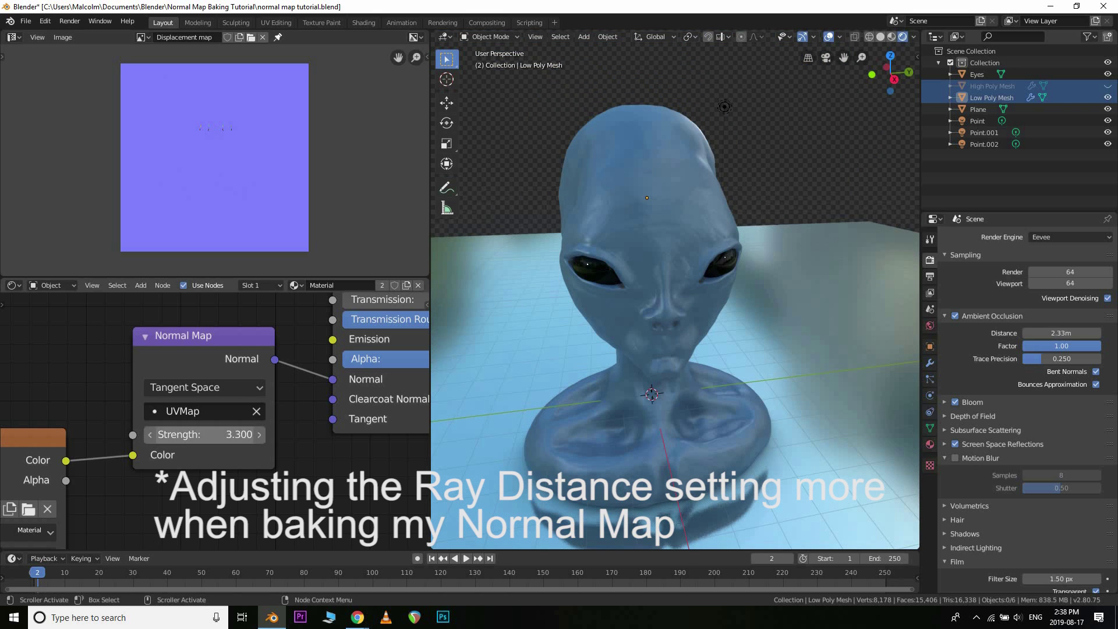
mouse_move(229, 439)
left_mouse_down()
mouse_move(268, 439)
mouse_move(235, 440)
left_mouse_up()
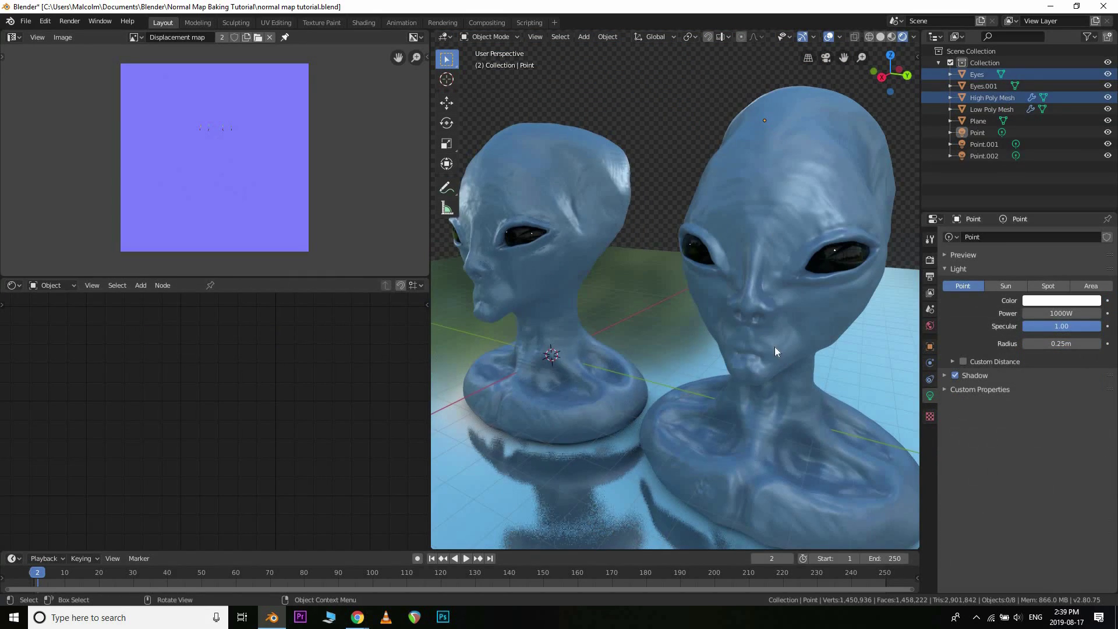
Select the Low Poly Mesh, compare both busts in Wireframe shading, return to Rendered shading and deselect everything
middle_click_drag(777, 323, 547, 410)
scroll(635, 393, "down", 2)
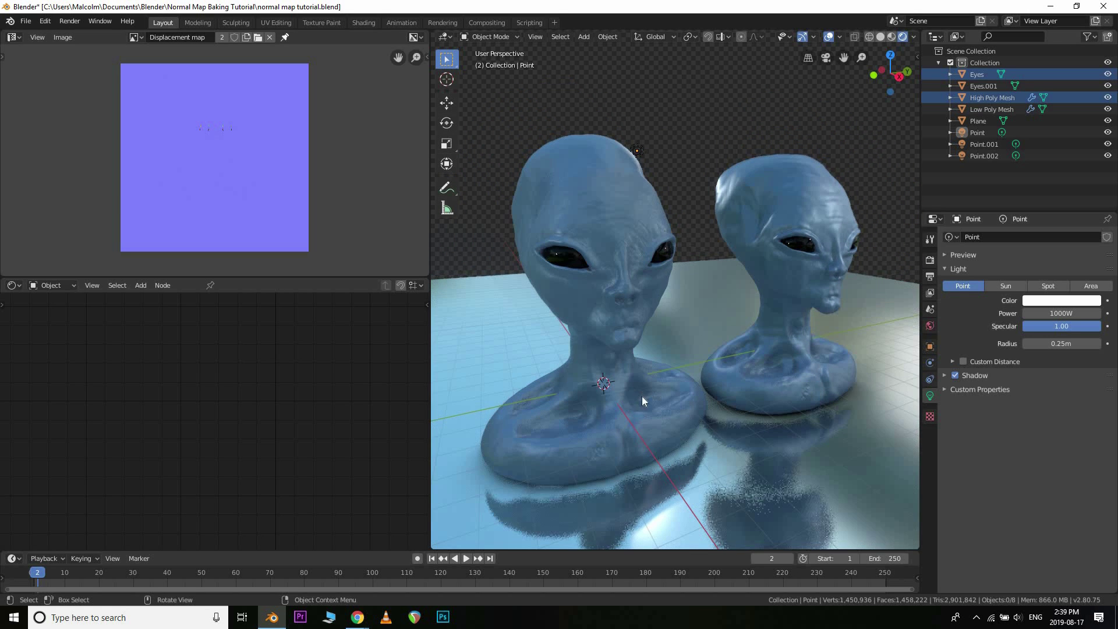
middle_click_drag(678, 359, 693, 380, "shift")
left_click(621, 304)
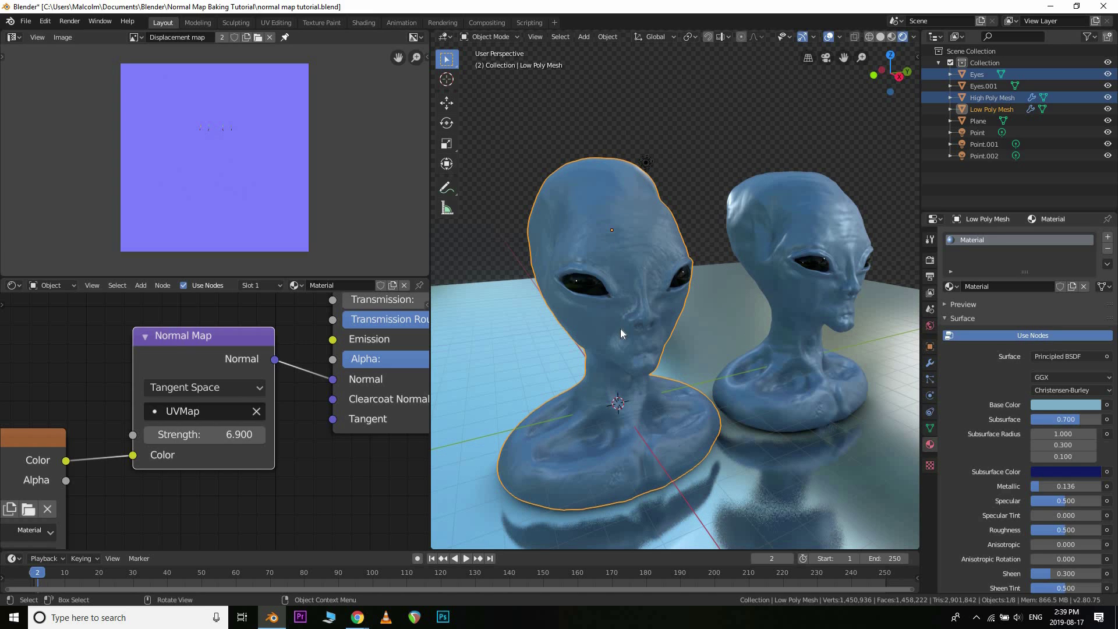
key("z")
left_click(553, 307)
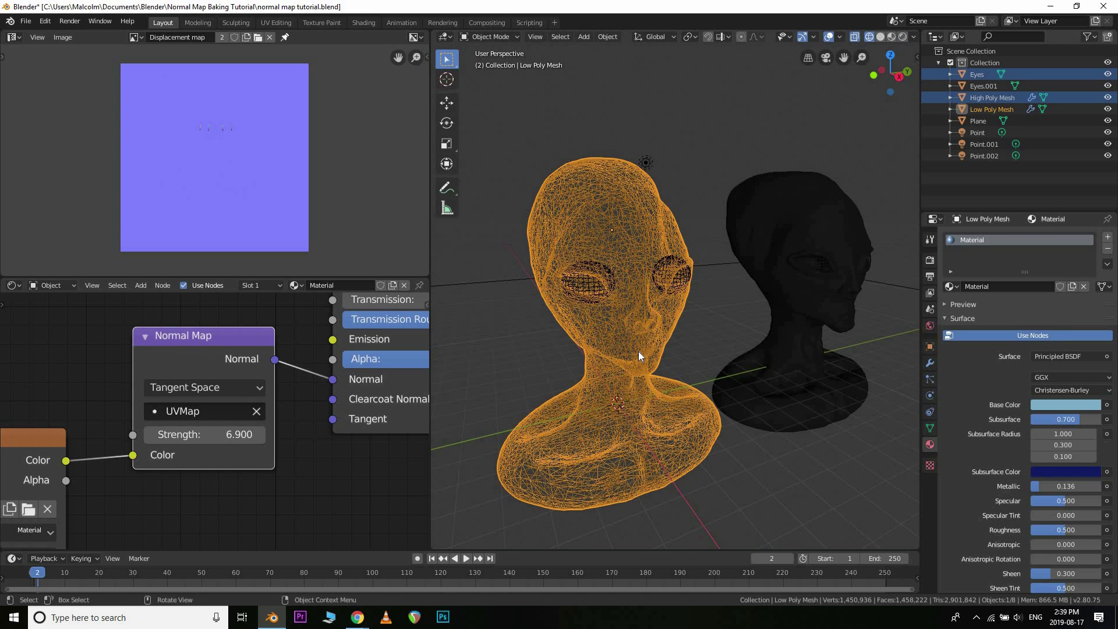
key("z")
left_click(671, 205)
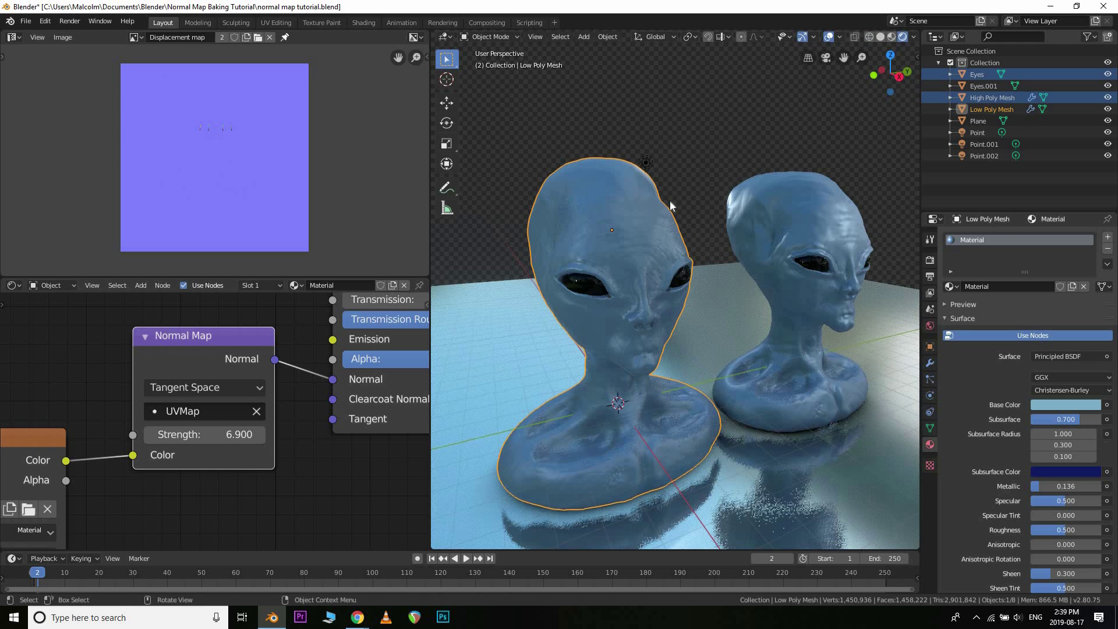
key("alt+a")
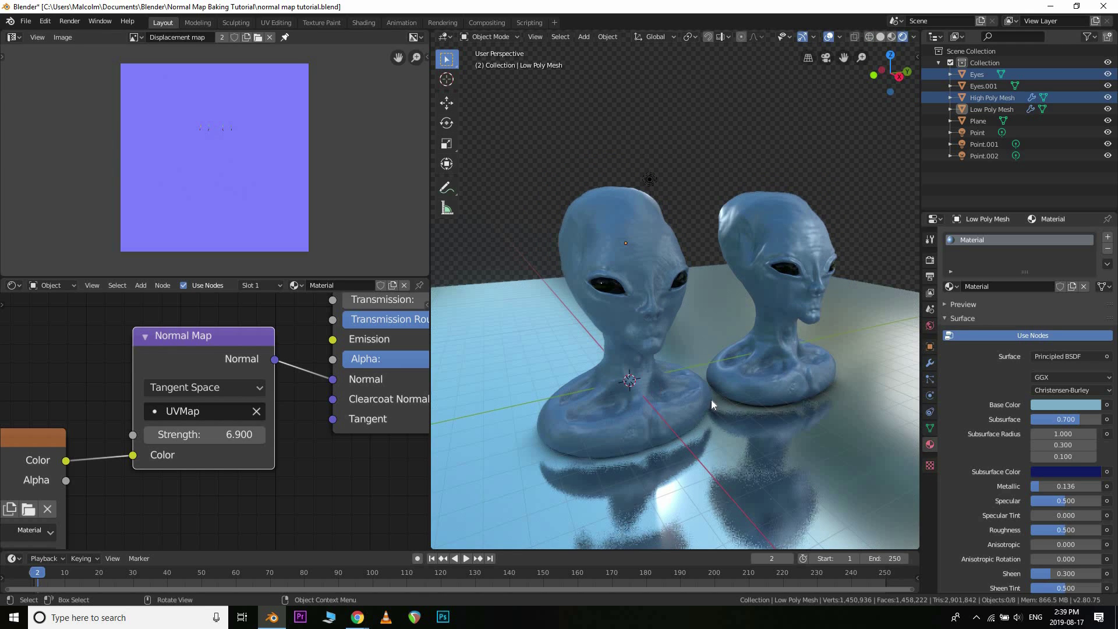
Select the Point.001 light and move it in the horizontal plane, with Z locked, closer to the low poly bust
middle_click_drag(711, 399, 811, 365)
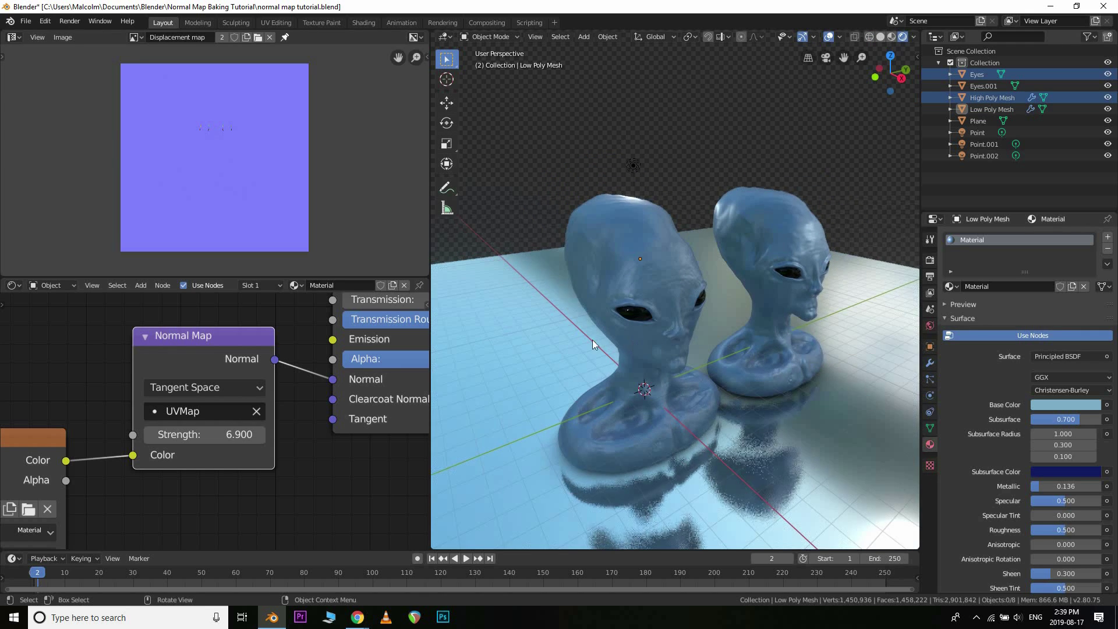
middle_click_drag(592, 340, 500, 367)
scroll(637, 328, "down", 5)
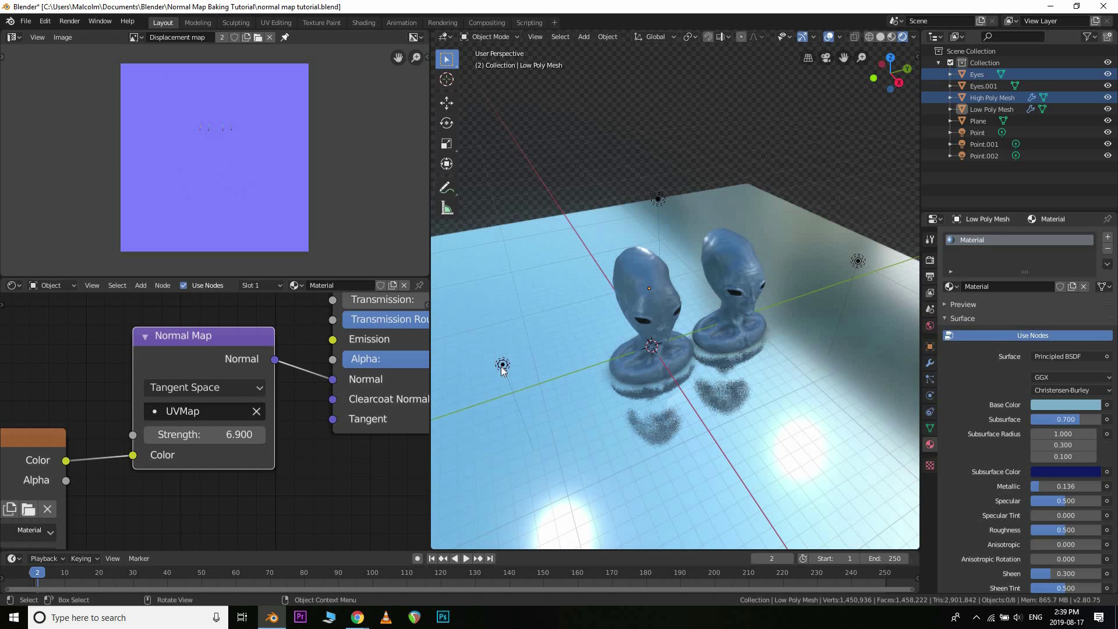
left_click(499, 367)
scroll(745, 410, "up", 3)
scroll(752, 419, "down", 2)
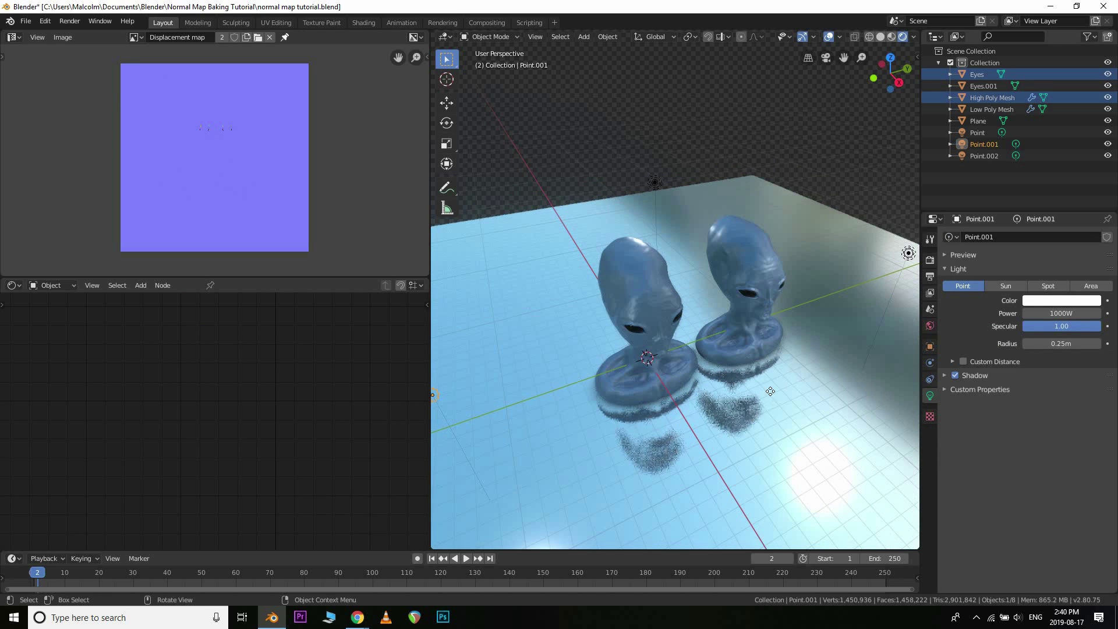
key("g")
key("shift+z")
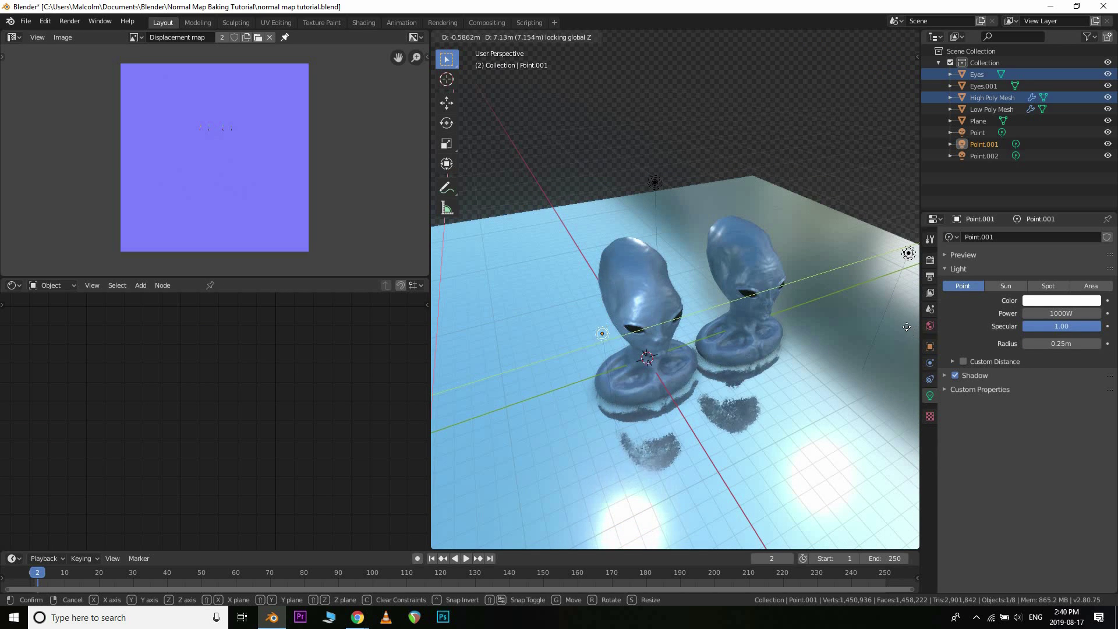
left_click(648, 316)
Try moving the Point.001 light horizontally around the low poly bust's head to sweep the highlights, and deselect it
scroll(645, 346, "up", 2)
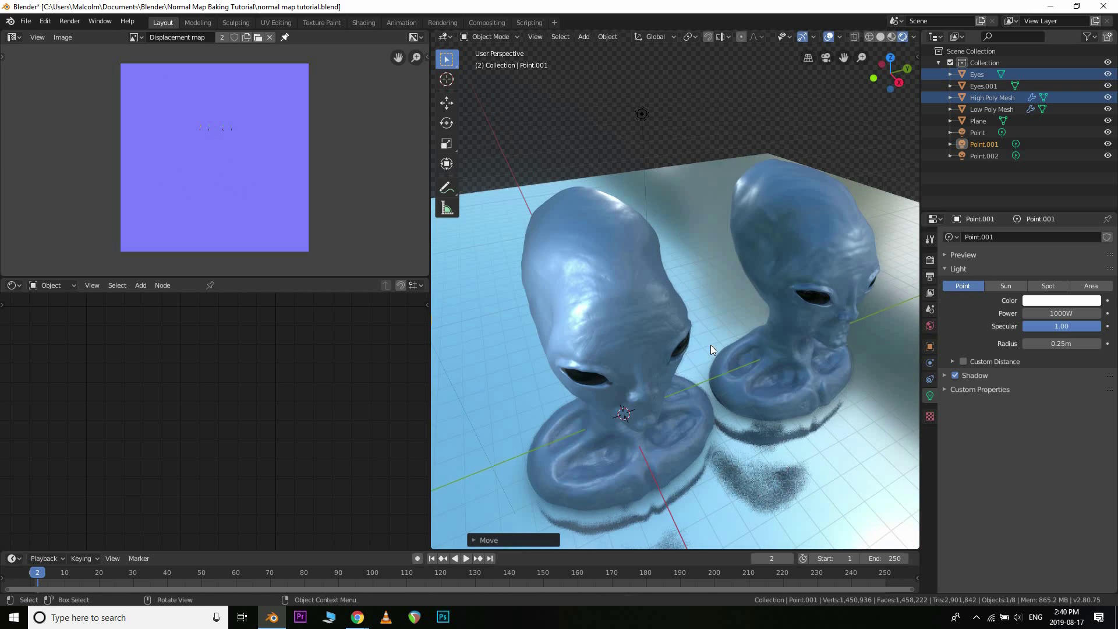
middle_click_drag(711, 345, 518, 331)
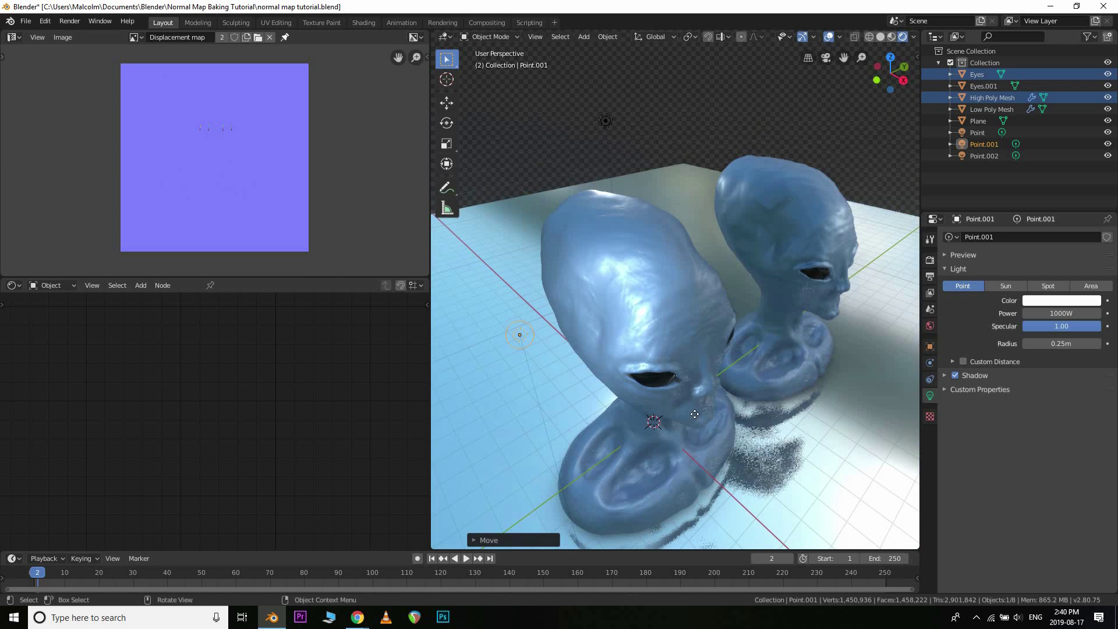
key("g")
key("shift+z")
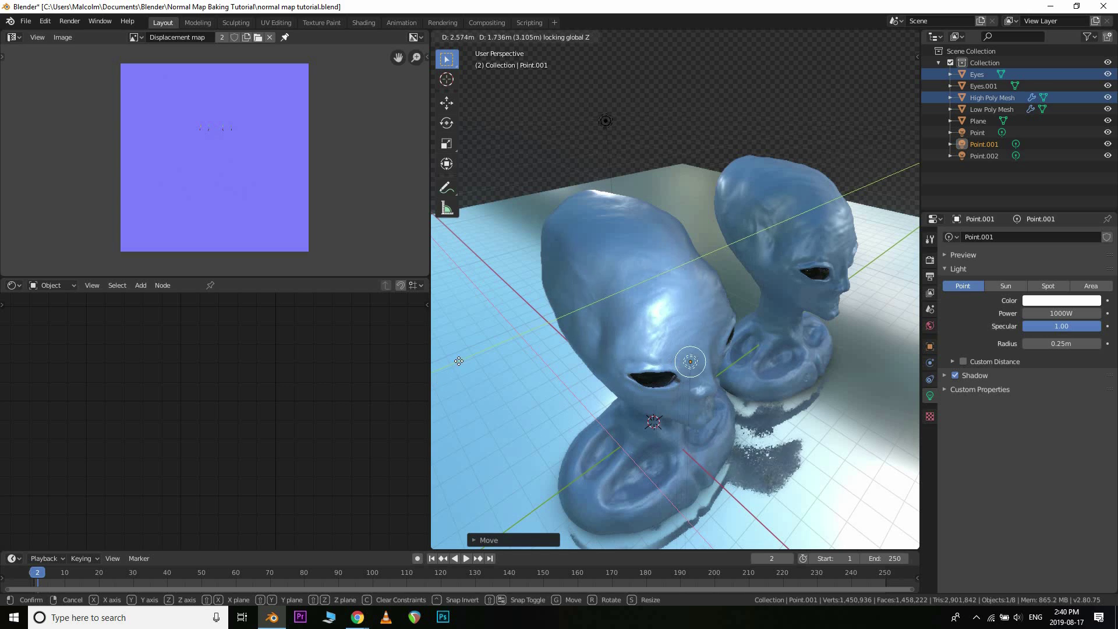
left_click(635, 260)
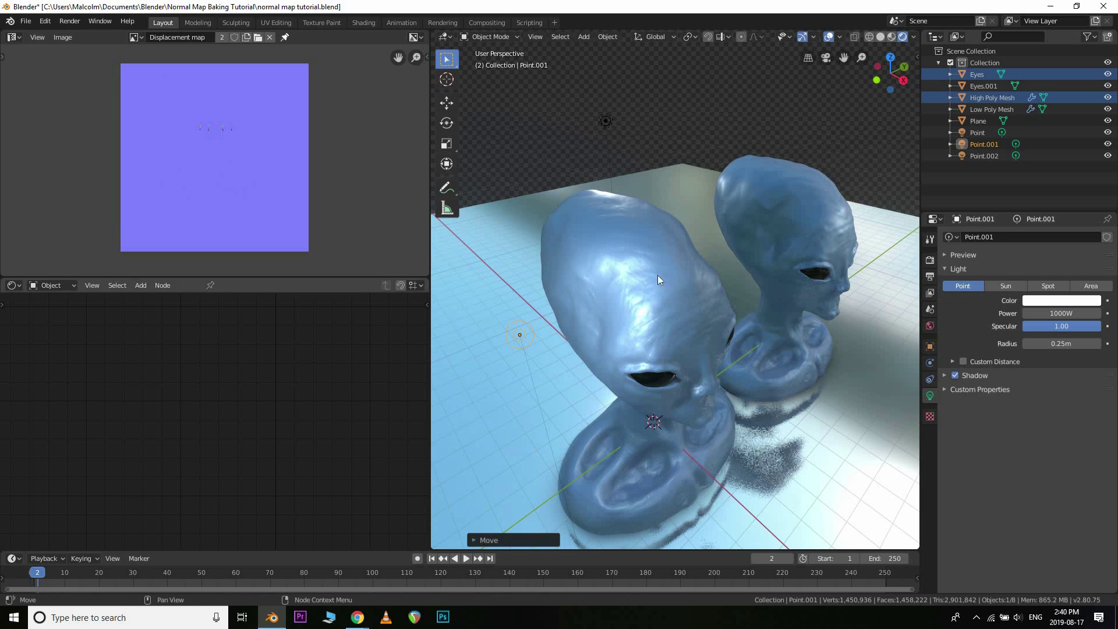
scroll(675, 130, "down", 3)
key("alt+a")
Select the Low Poly Mesh, space its Normal Map and Displacement map nodes farther from the Principled BSDF node, and deselect the mesh
middle_click_drag(638, 322, 636, 233)
scroll(700, 366, "up", 3)
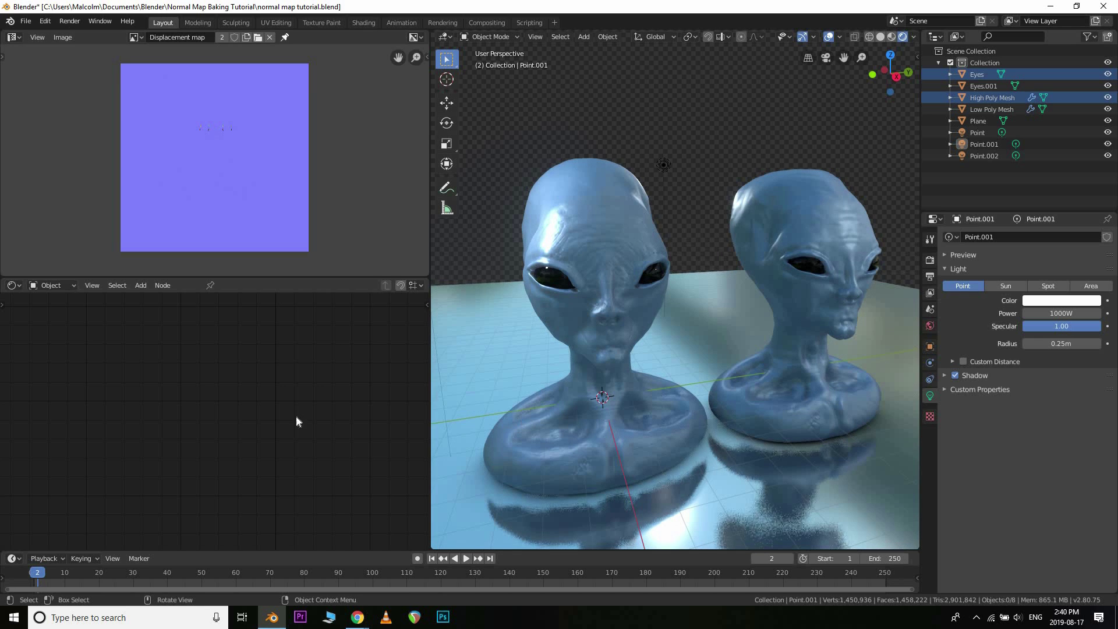
middle_click_drag(275, 353, 254, 401, "ctrl")
scroll(232, 353, "up", 2)
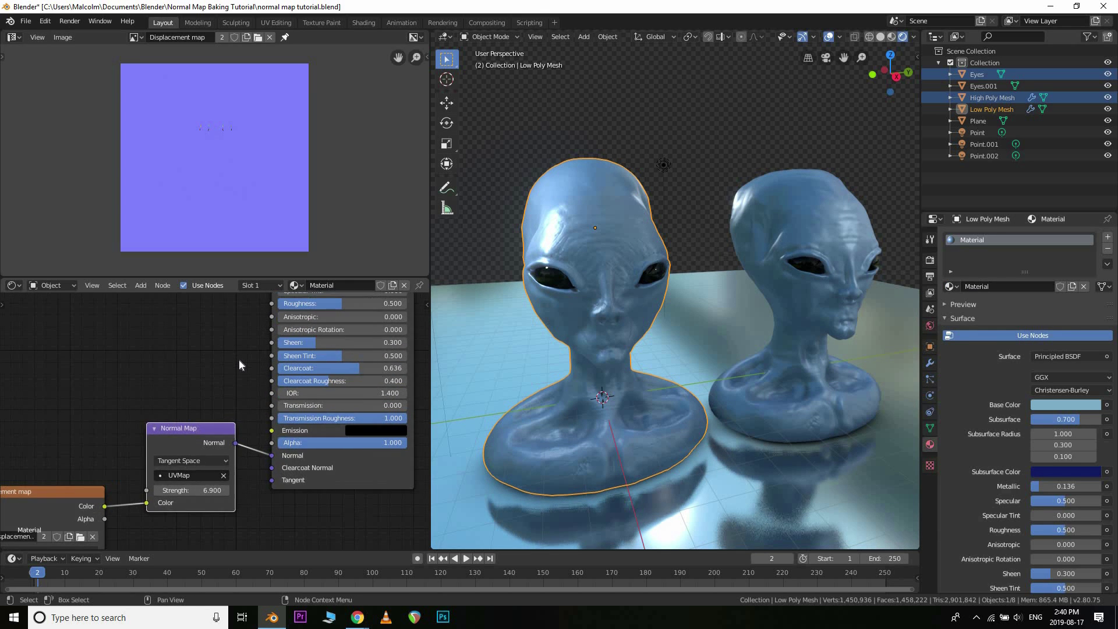
left_click_drag(174, 408, 142, 375)
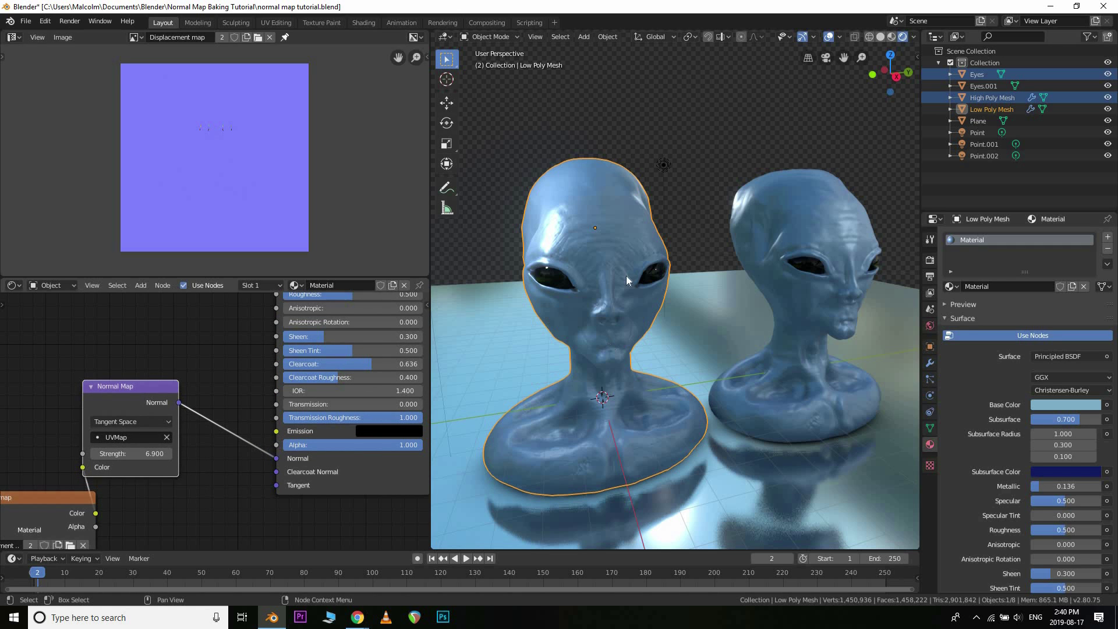
scroll(627, 275, "down", 1)
left_click_drag(16, 511, 0, 435)
key("alt+a")
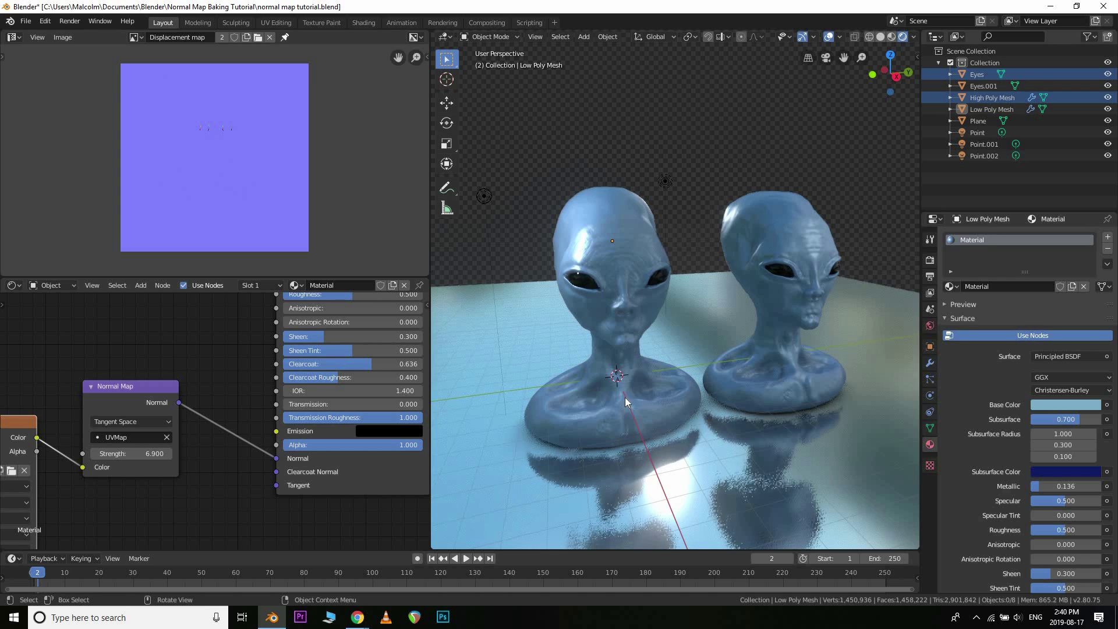
middle_click_drag(625, 398, 802, 348)
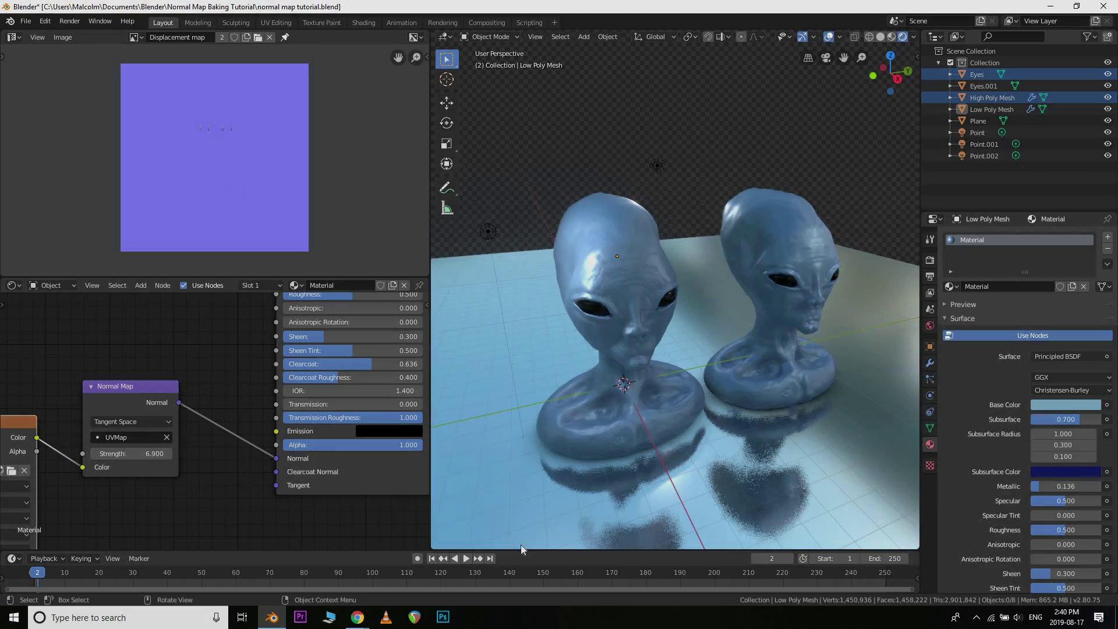